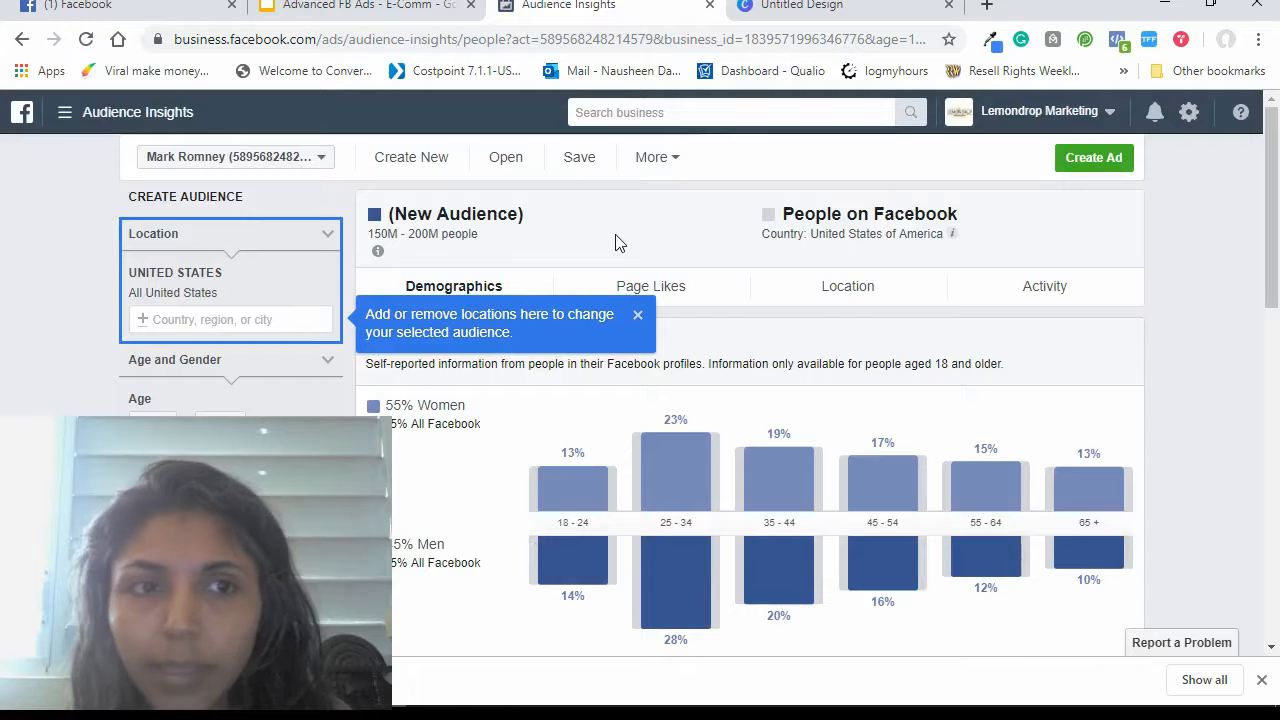
Switch the ad account to Lemondrop Solutions and dismiss the tip about adding or removing locations.
click(312, 157)
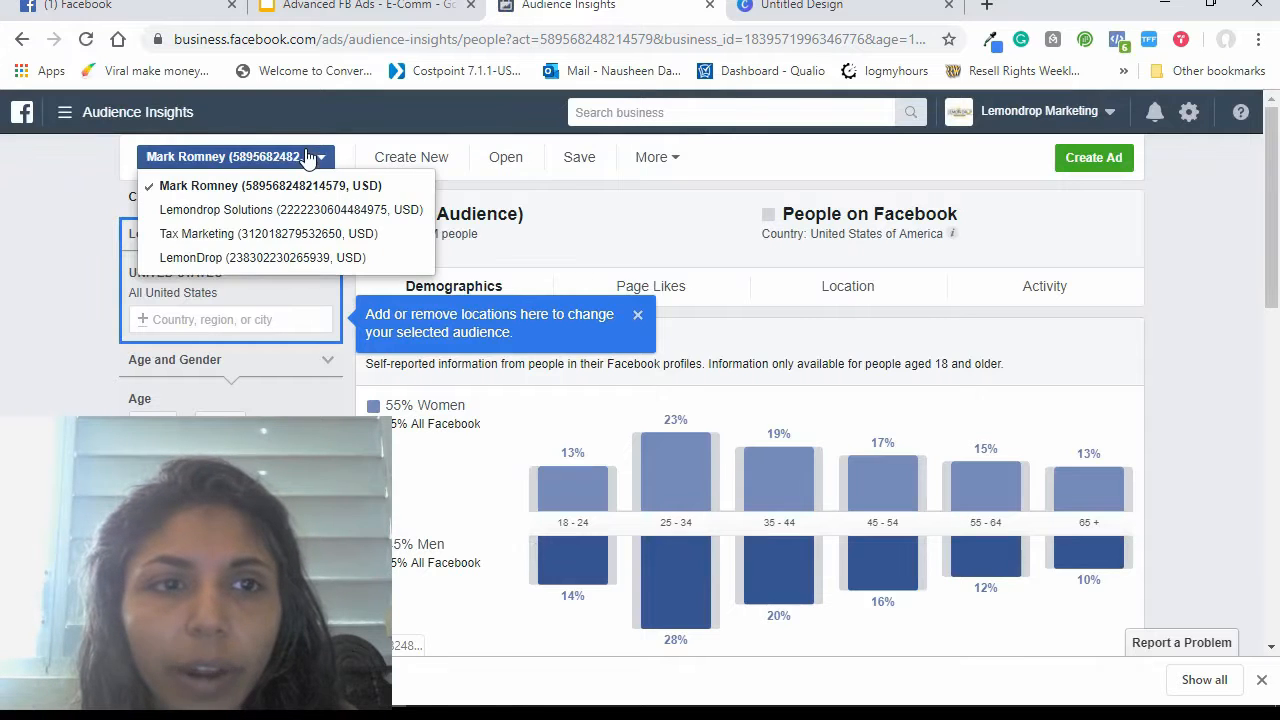
click(298, 220)
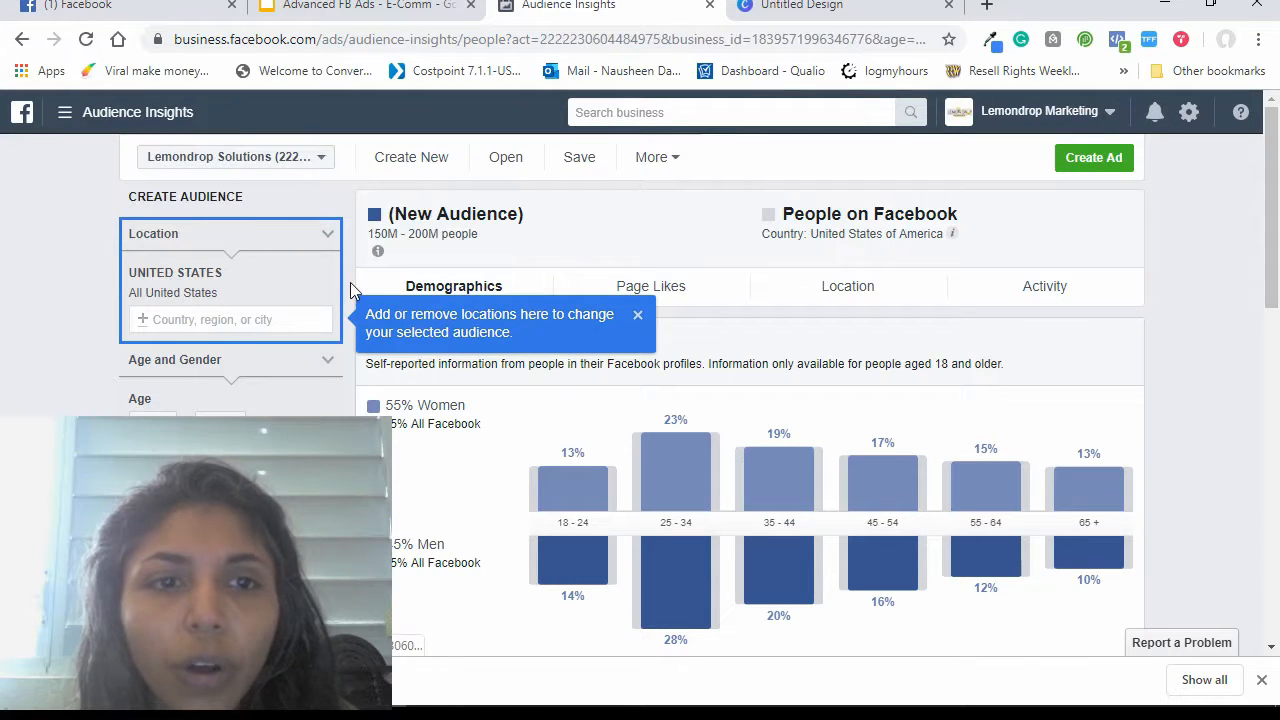
click(637, 316)
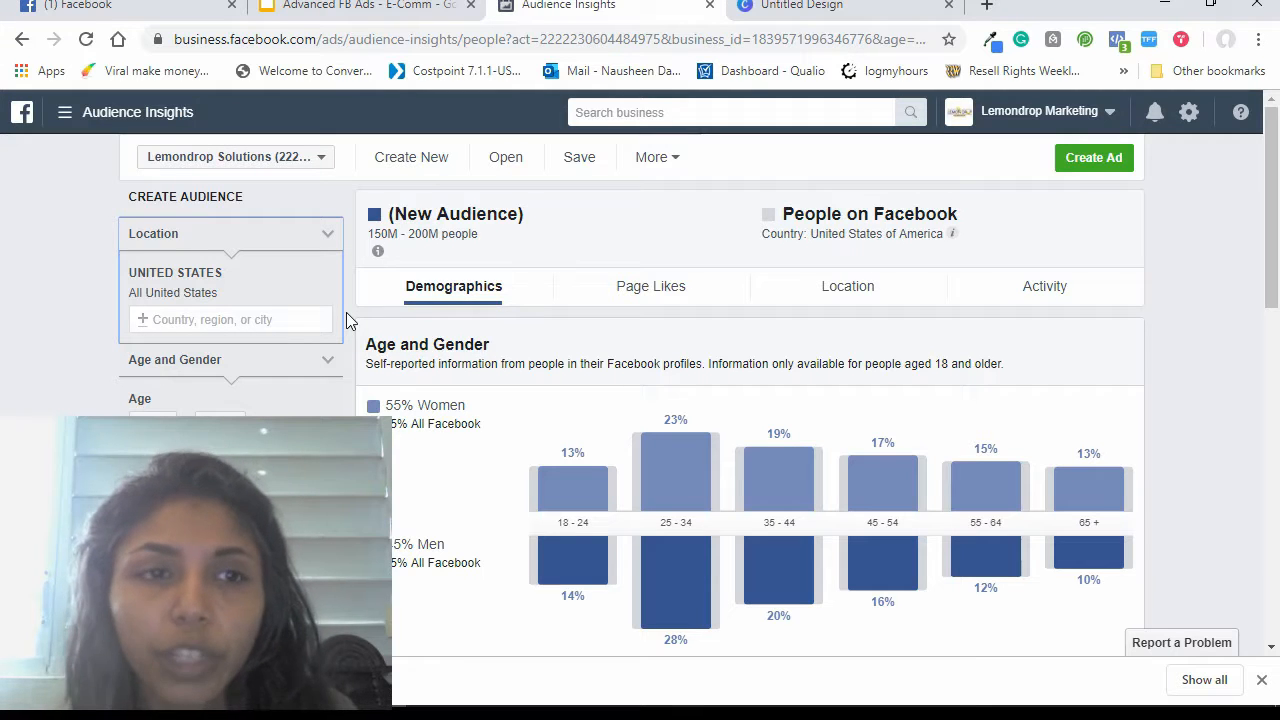
Review the audience filters for location, age, gender, interests and connections.
scroll(750, 450, down, 1)
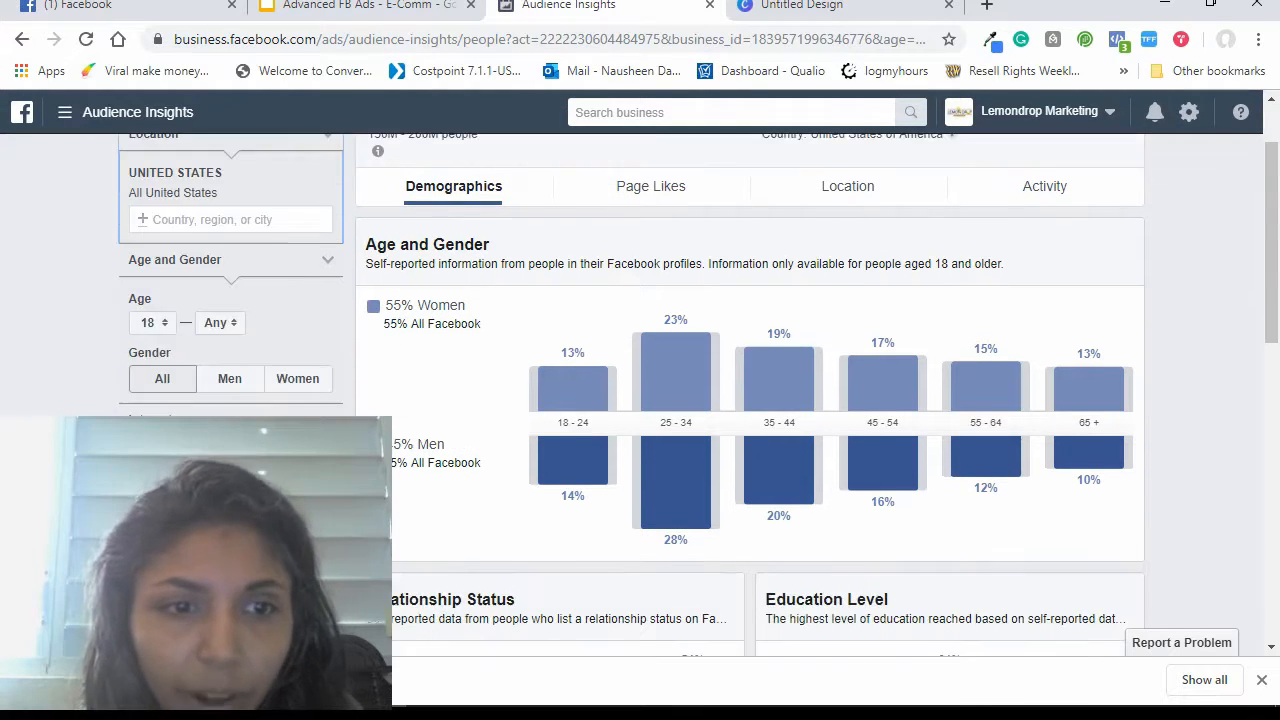
scroll(750, 450, down, 1)
scroll(750, 400, up, 2)
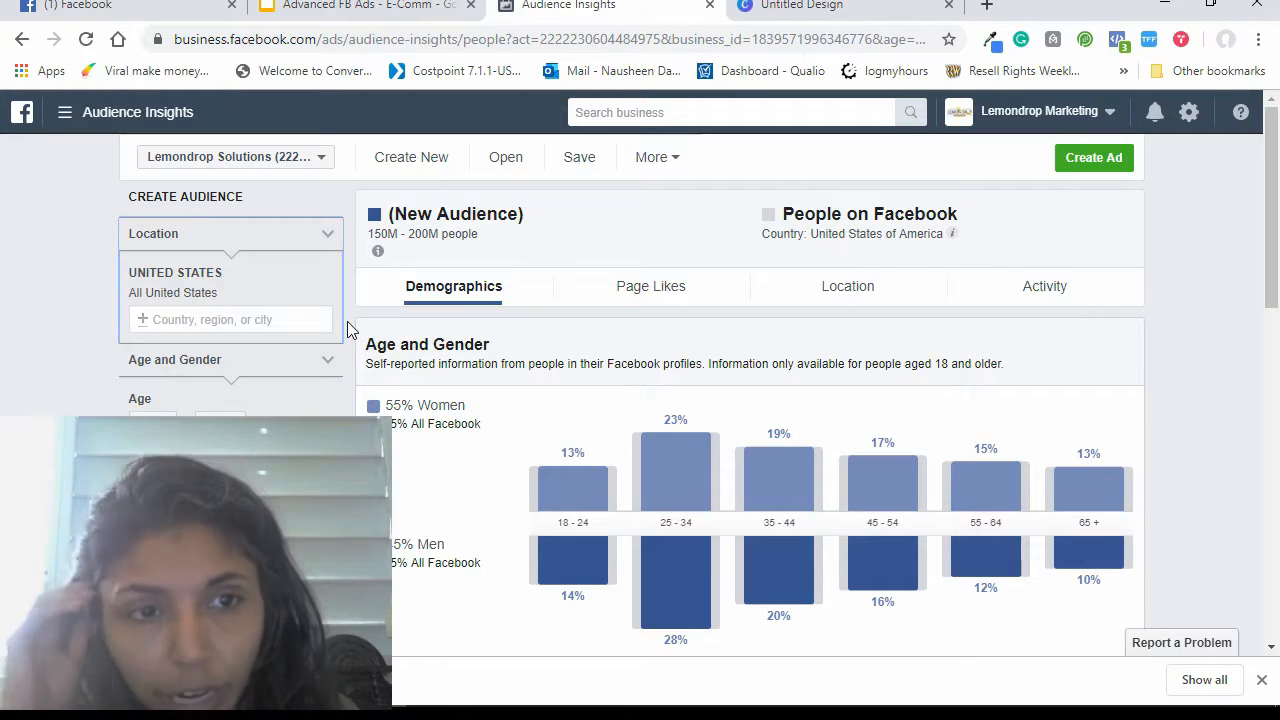
scroll(350, 330, down, 1)
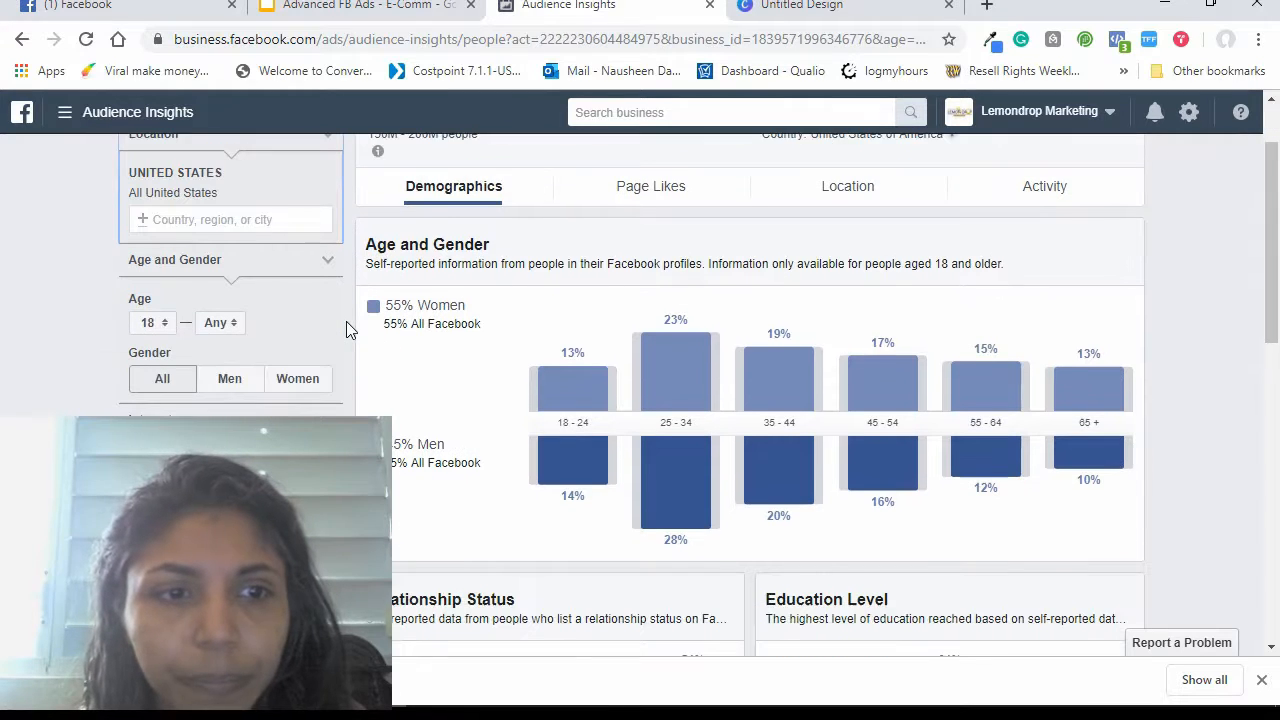
scroll(350, 330, down, 1)
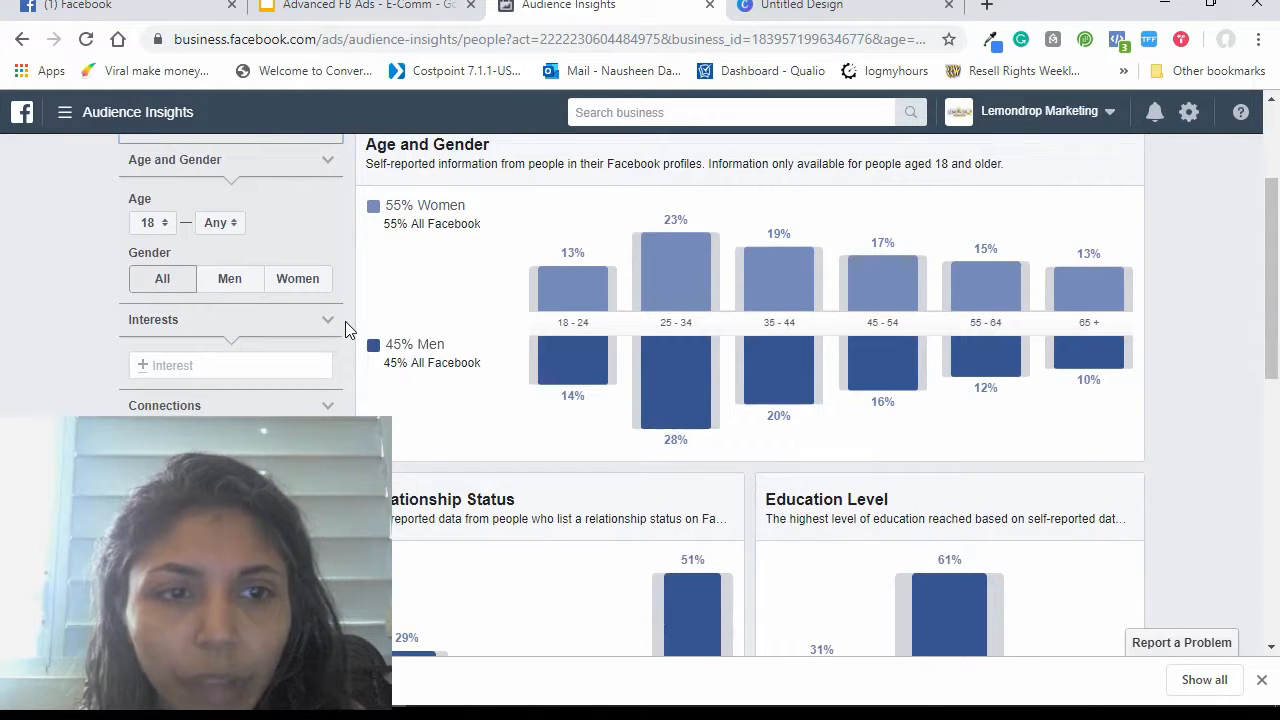
scroll(330, 160, up, 2)
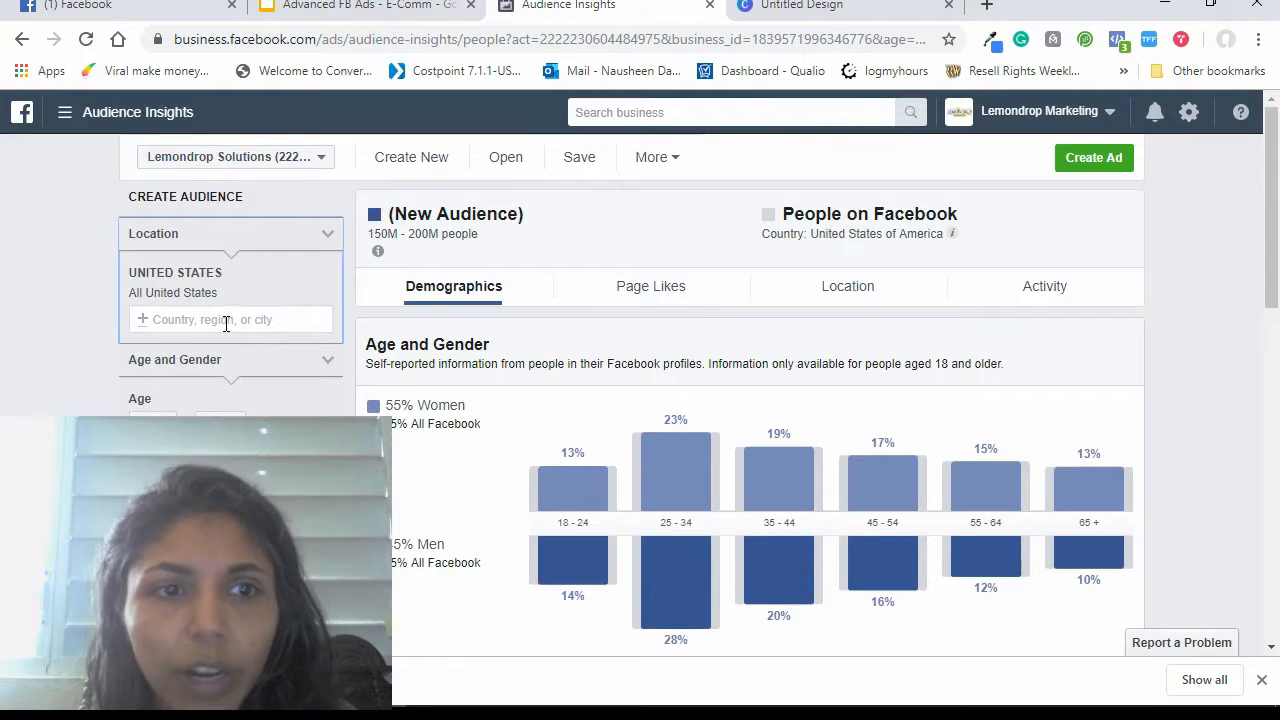
scroll(222, 290, down, 1)
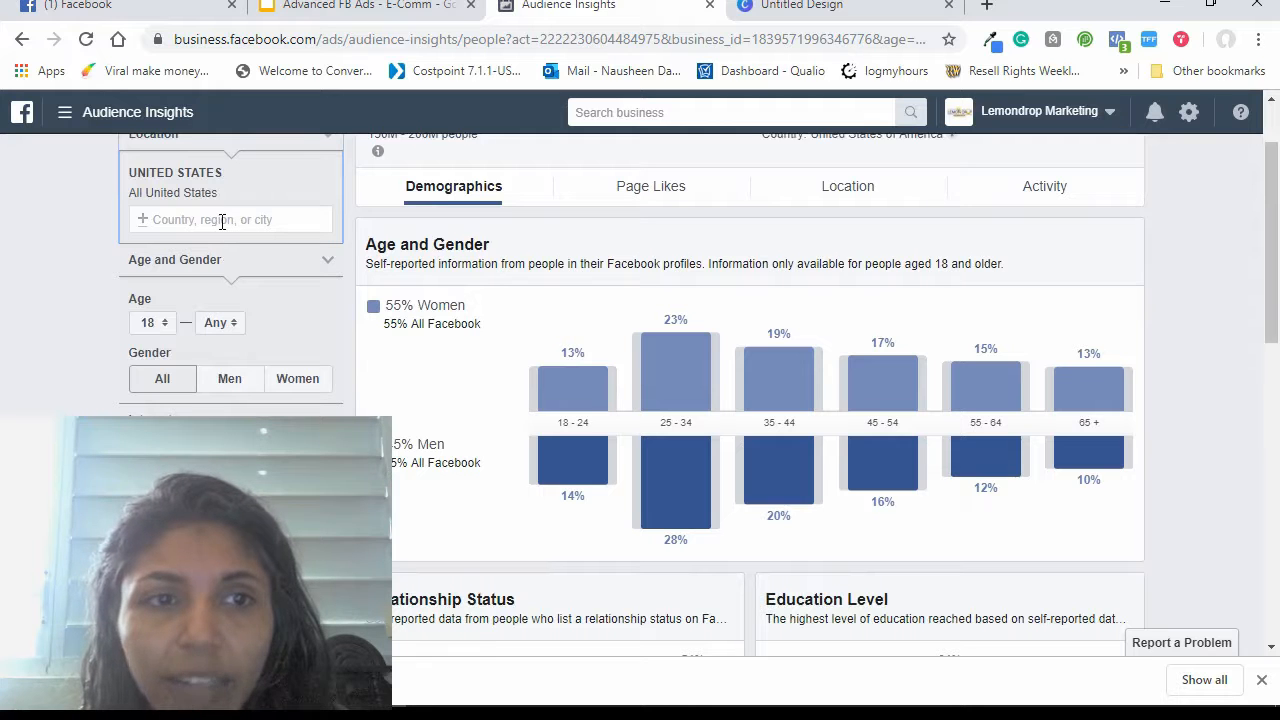
scroll(338, 305, down, 1)
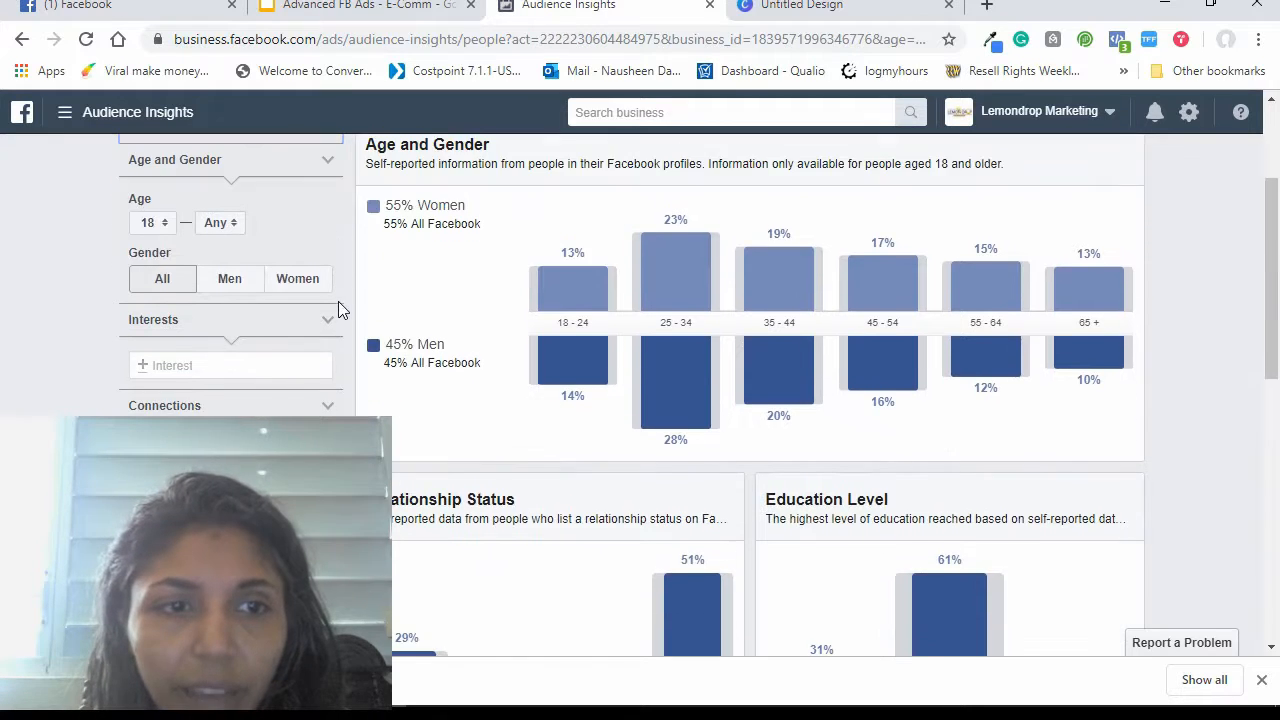
scroll(337, 301, up, 2)
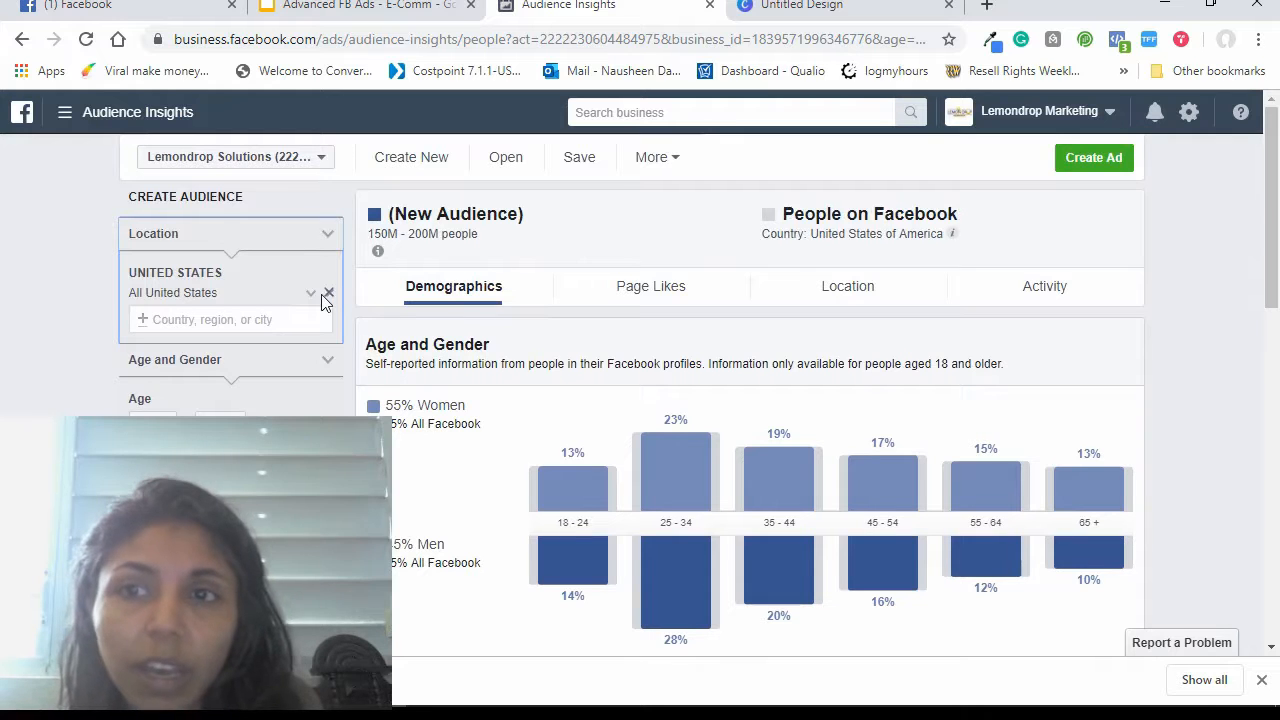
Search the audience interests for "nike" and add Nike Women as an interest.
scroll(342, 332, down, 1)
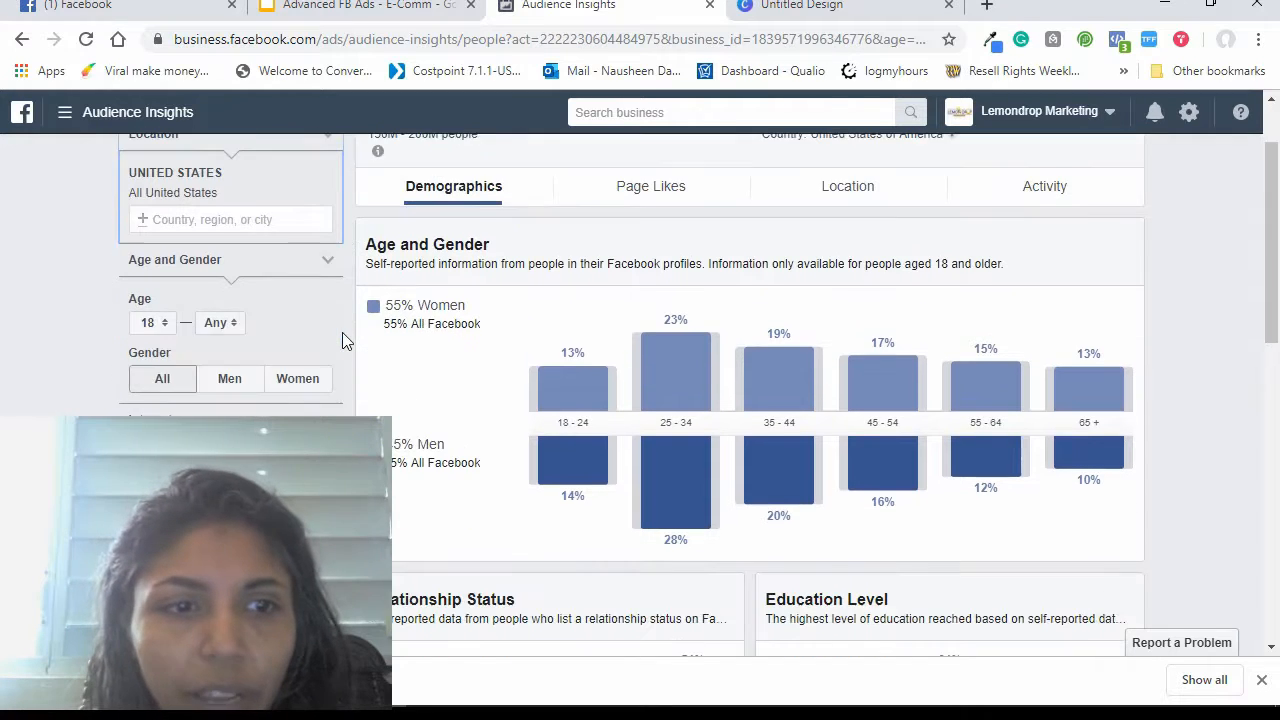
scroll(340, 340, down, 2)
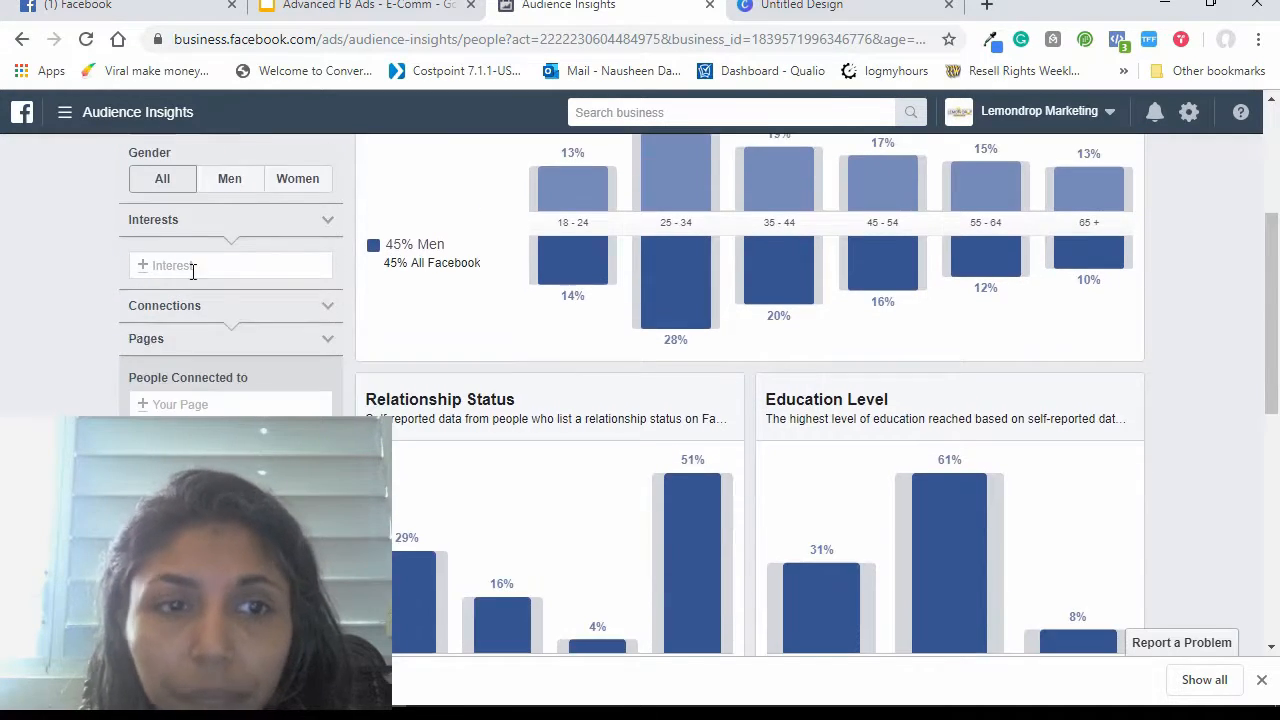
click(194, 268)
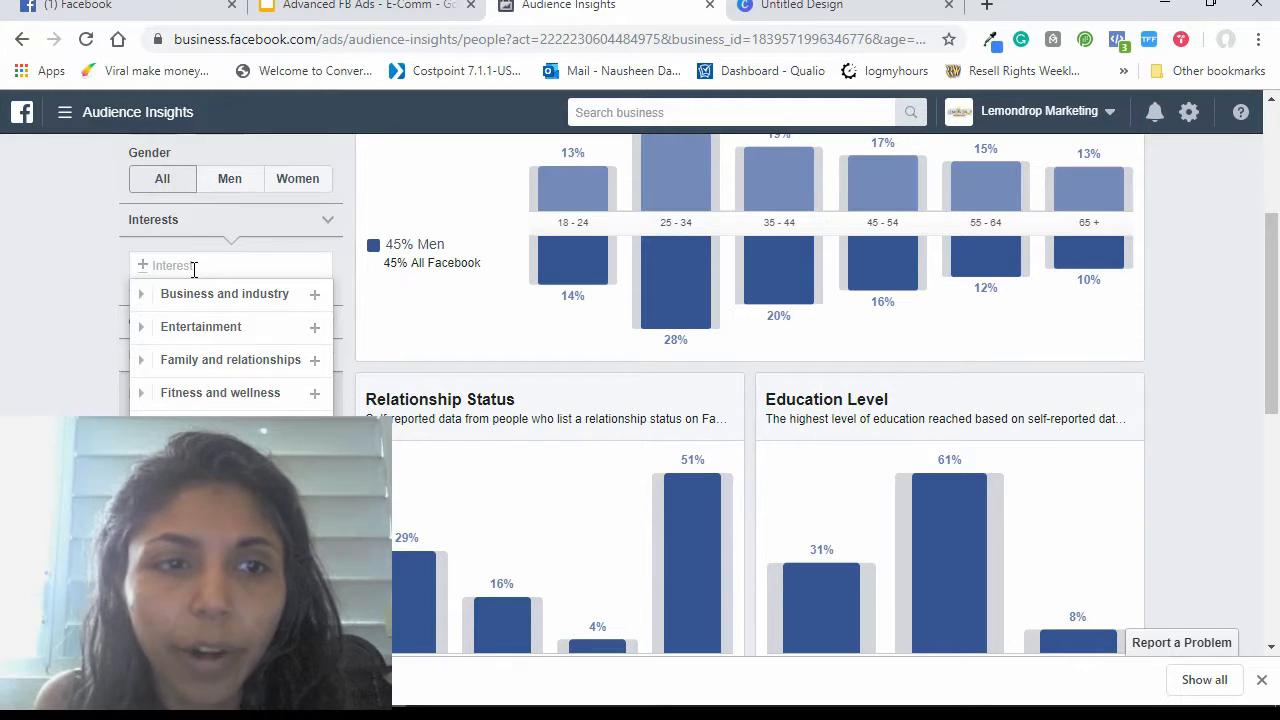
text(ni)
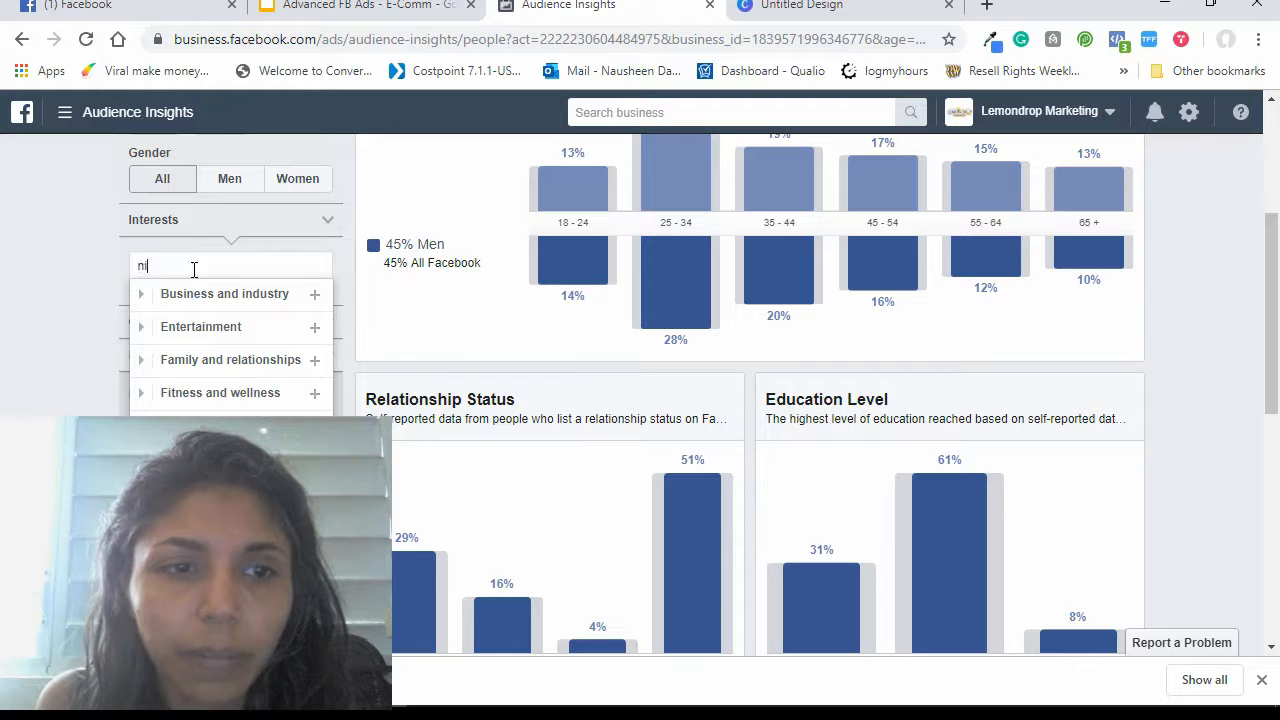
text(ke)
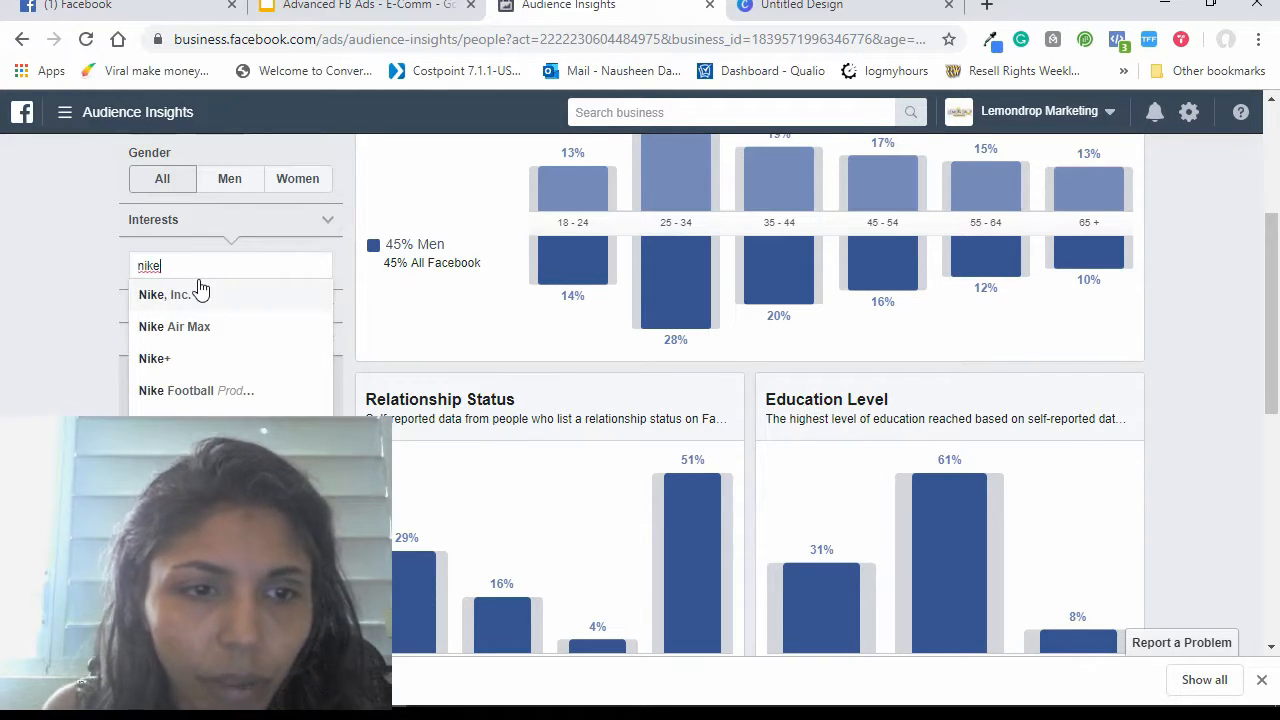
click(240, 454)
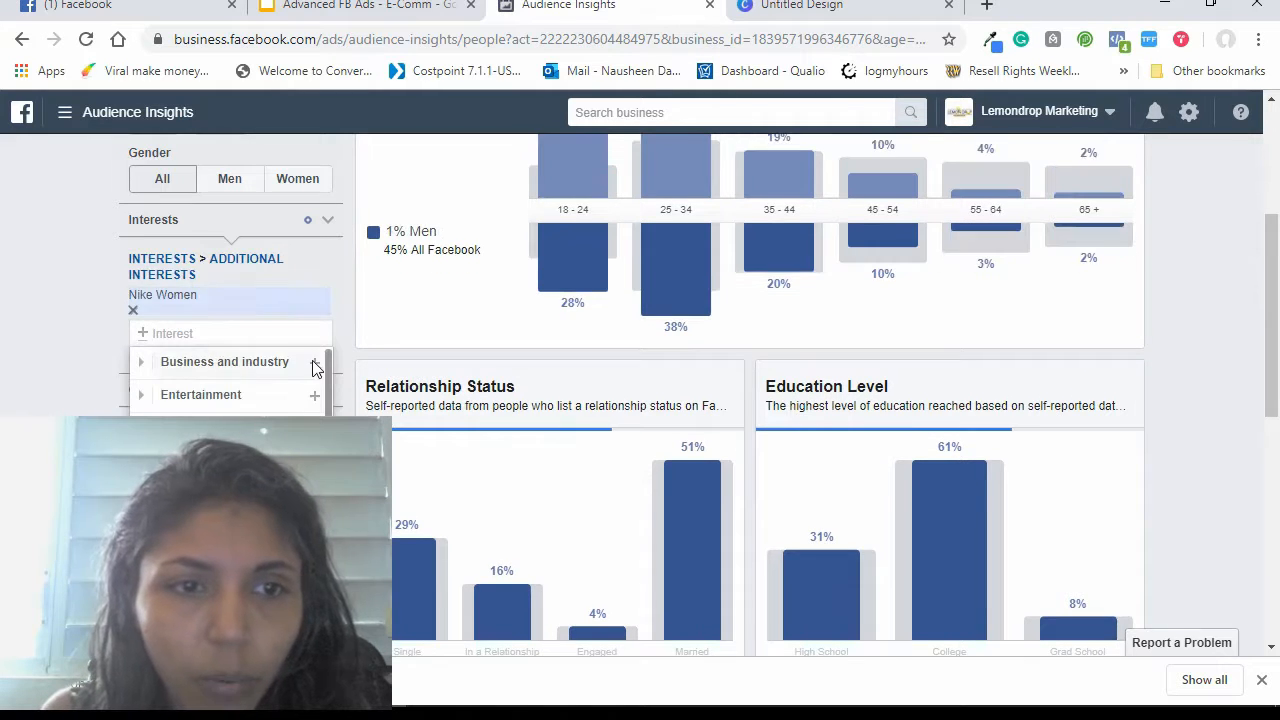
click(346, 353)
Examine the new audience's age and gender, relationship status and education level charts.
scroll(345, 353, up, 3)
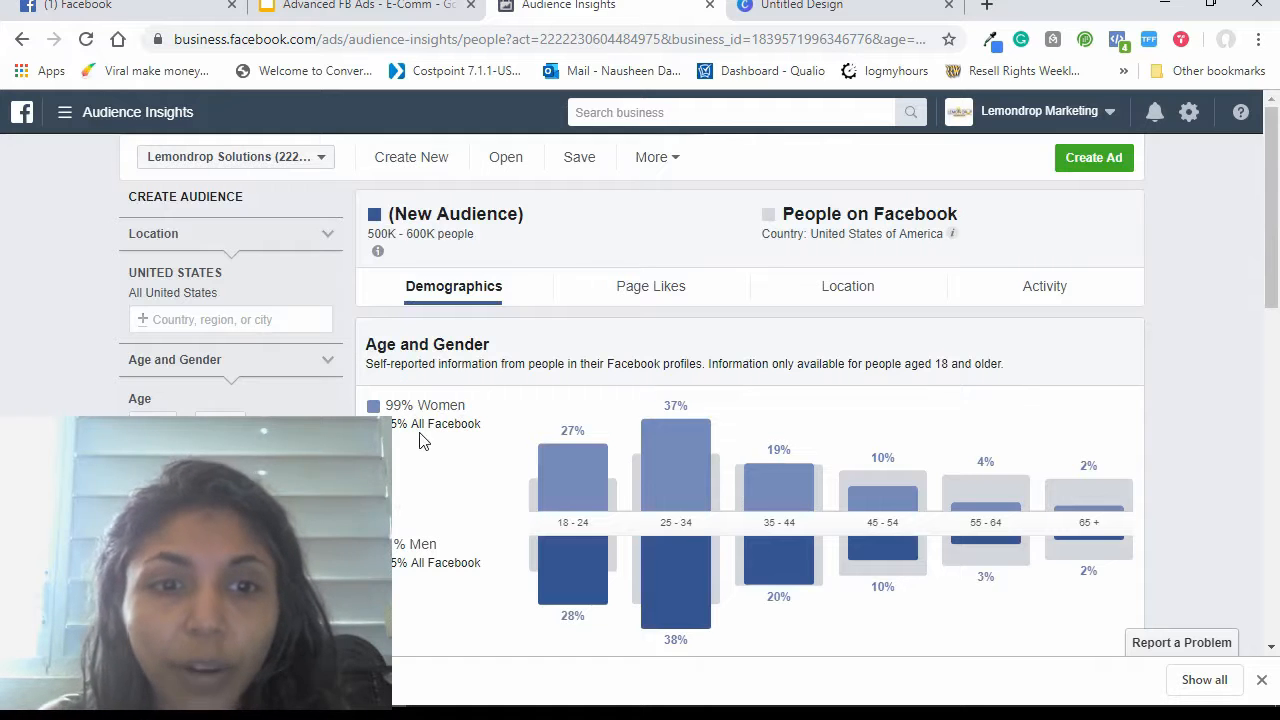
scroll(413, 420, down, 1)
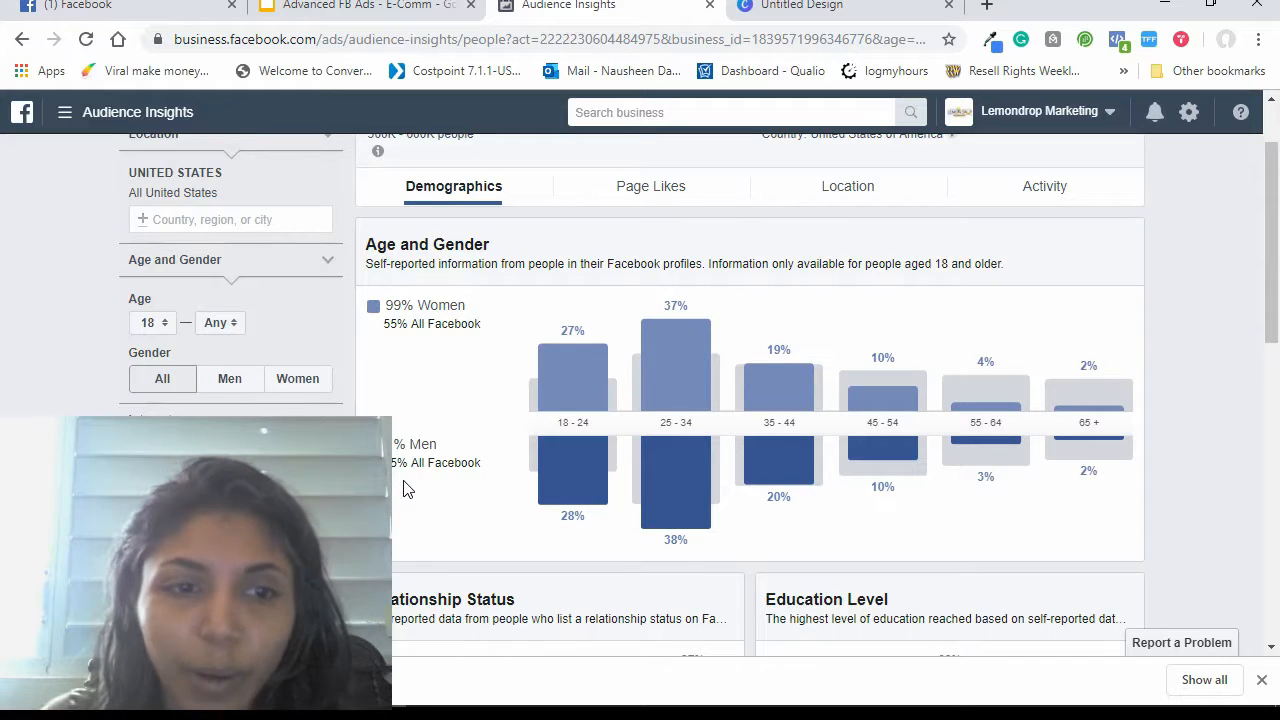
scroll(405, 488, down, 1)
scroll(405, 489, down, 2)
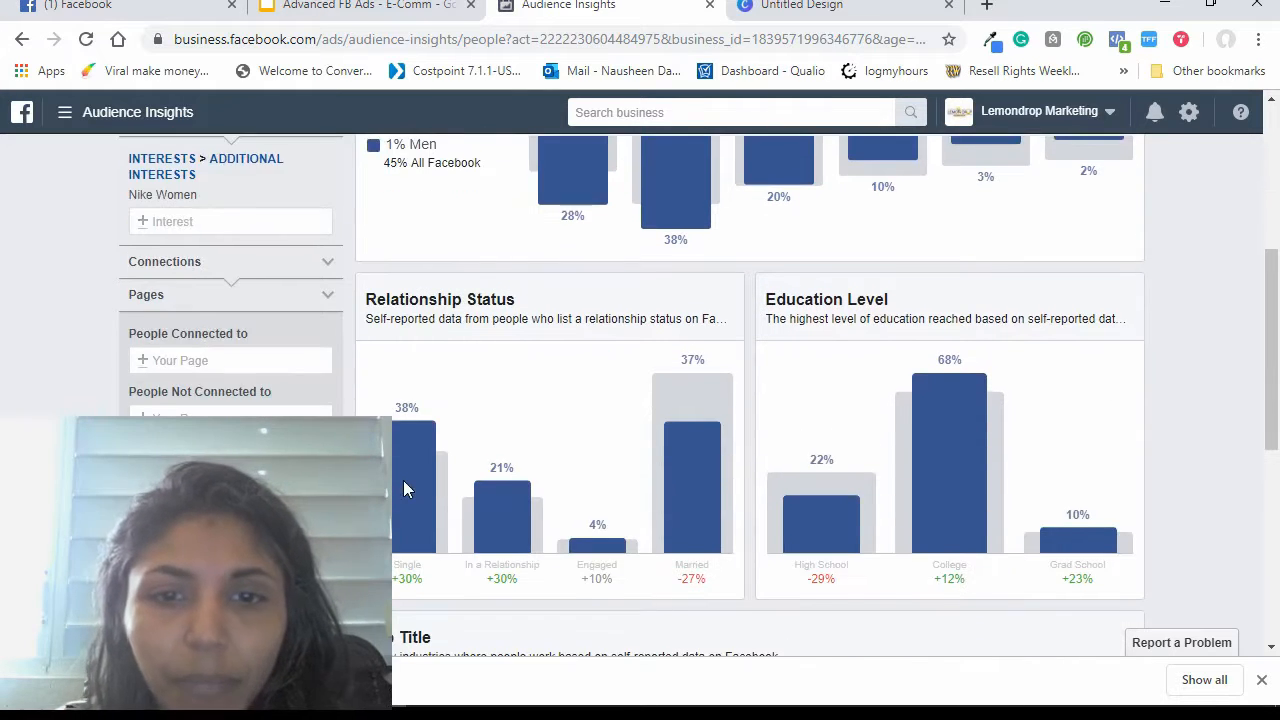
scroll(403, 480, down, 1)
mouse_move(409, 379)
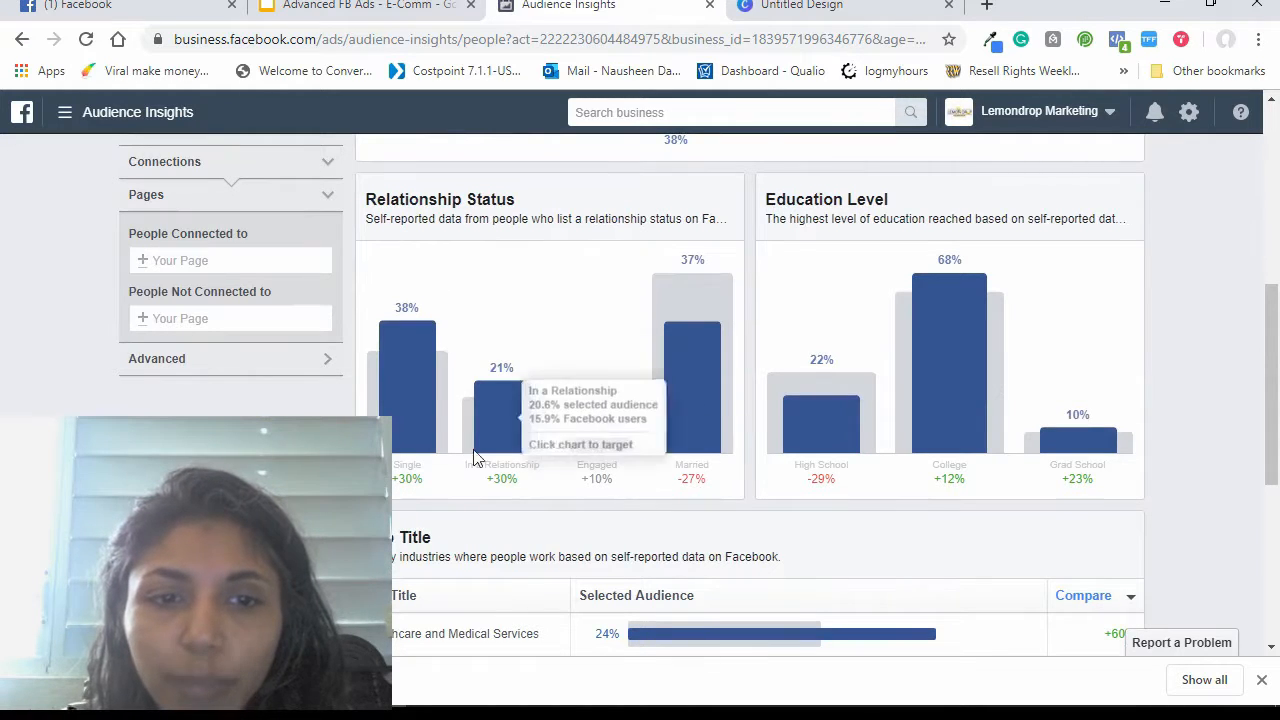
mouse_move(404, 452)
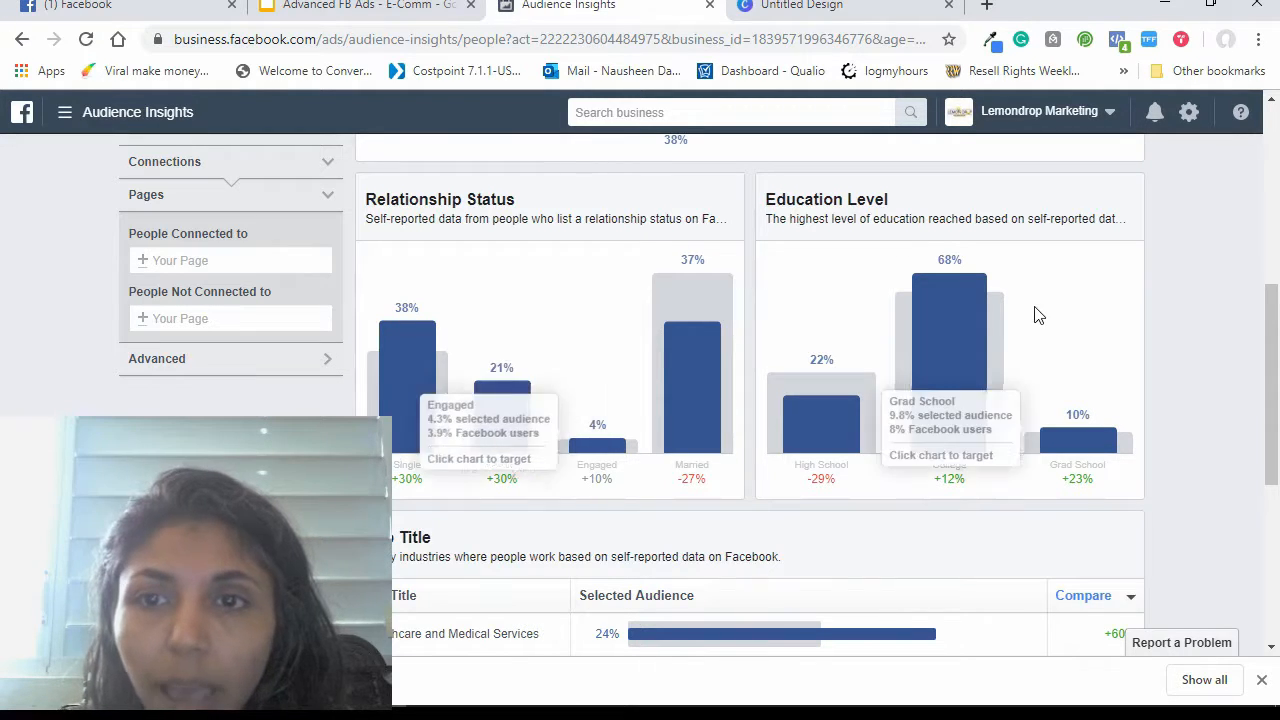
mouse_move(958, 371)
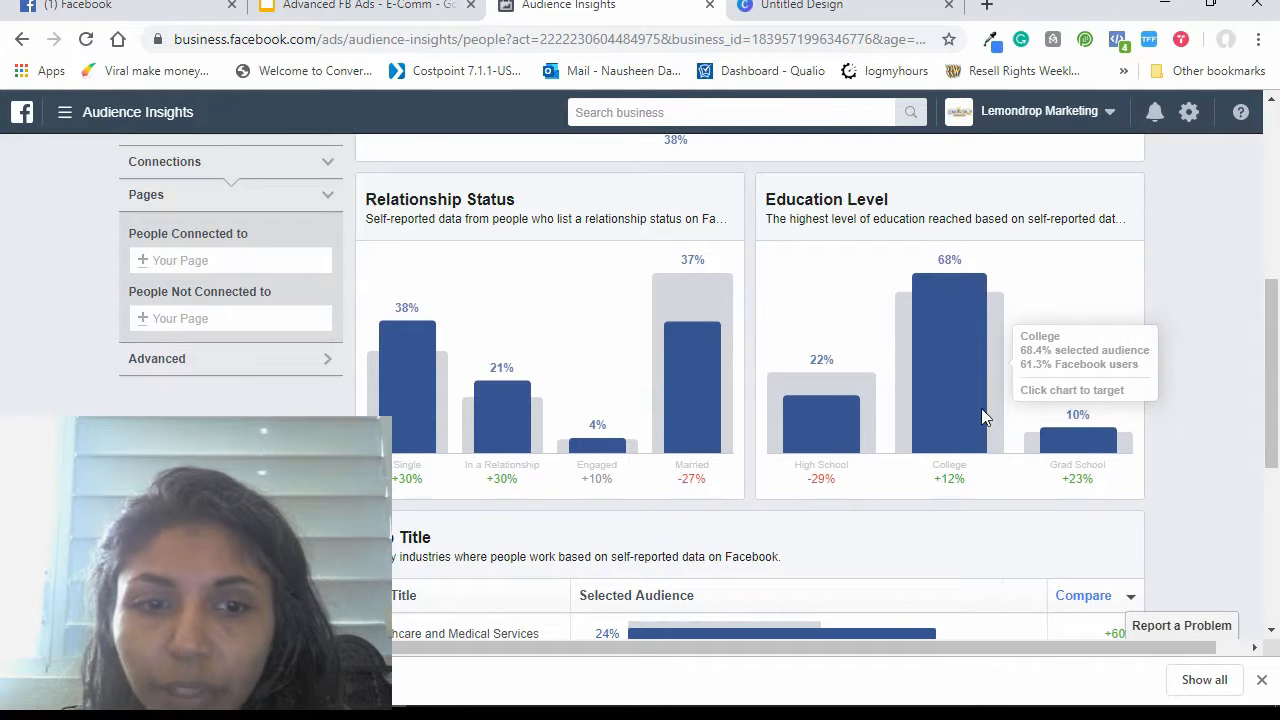
Examine the Job Title breakdown of the selected audience, comparing it with Facebook users in industries such as Sales.
scroll(983, 418, down, 4)
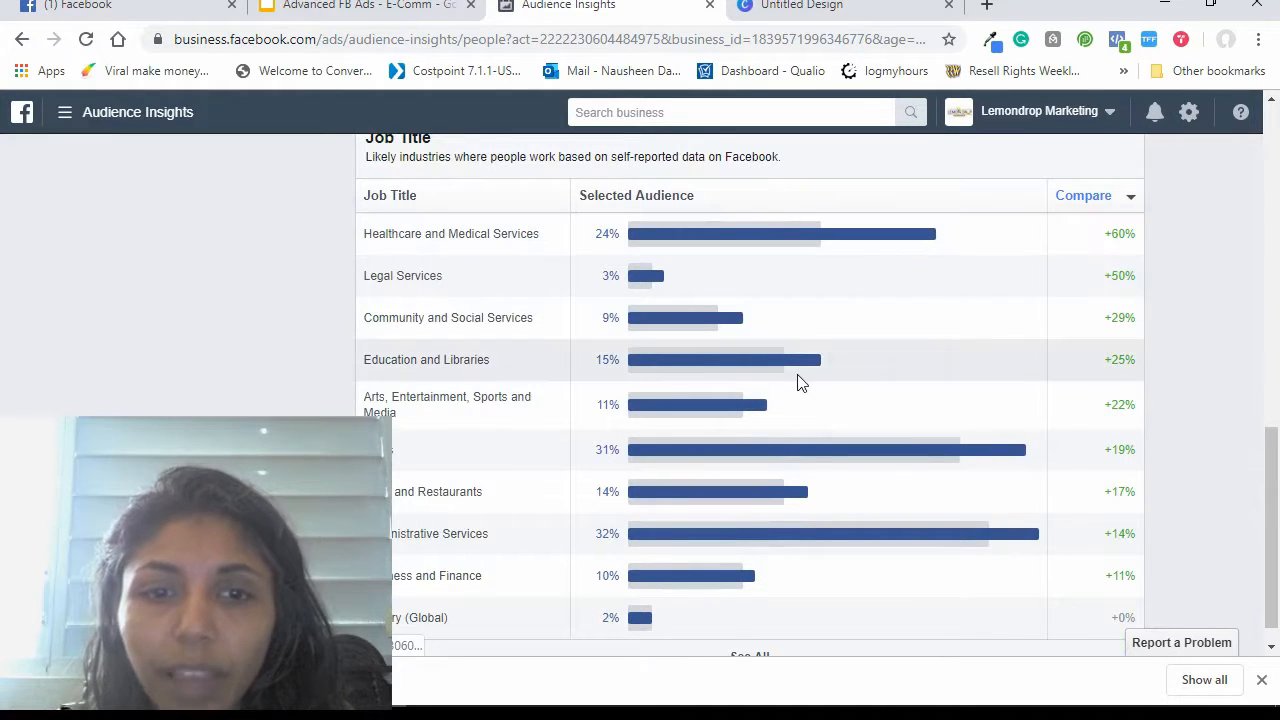
mouse_move(808, 469)
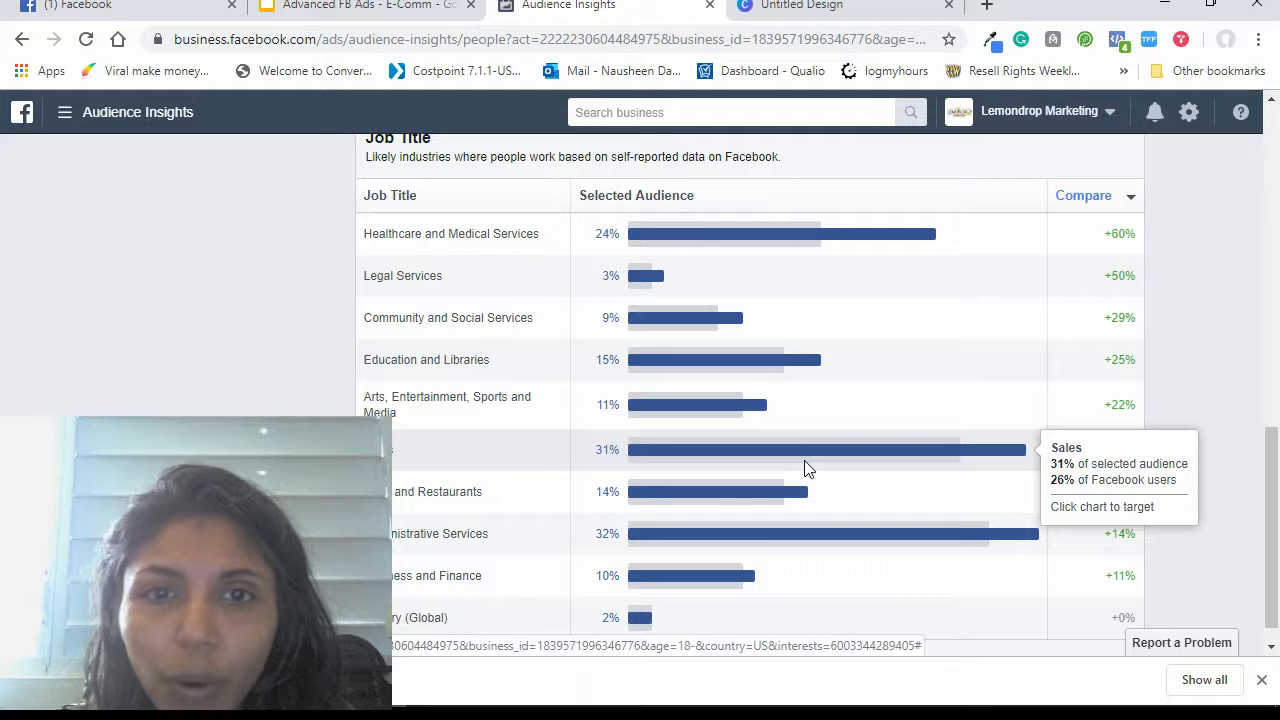
scroll(808, 469, up, 7)
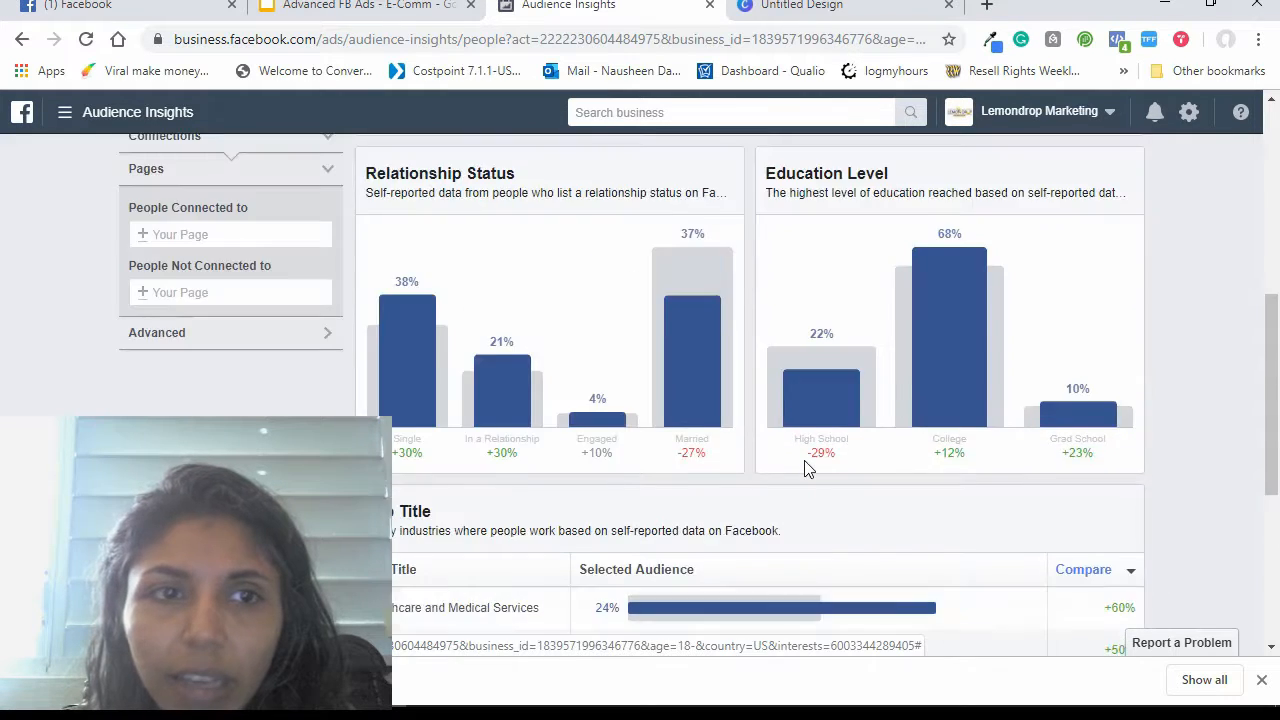
scroll(808, 469, up, 1)
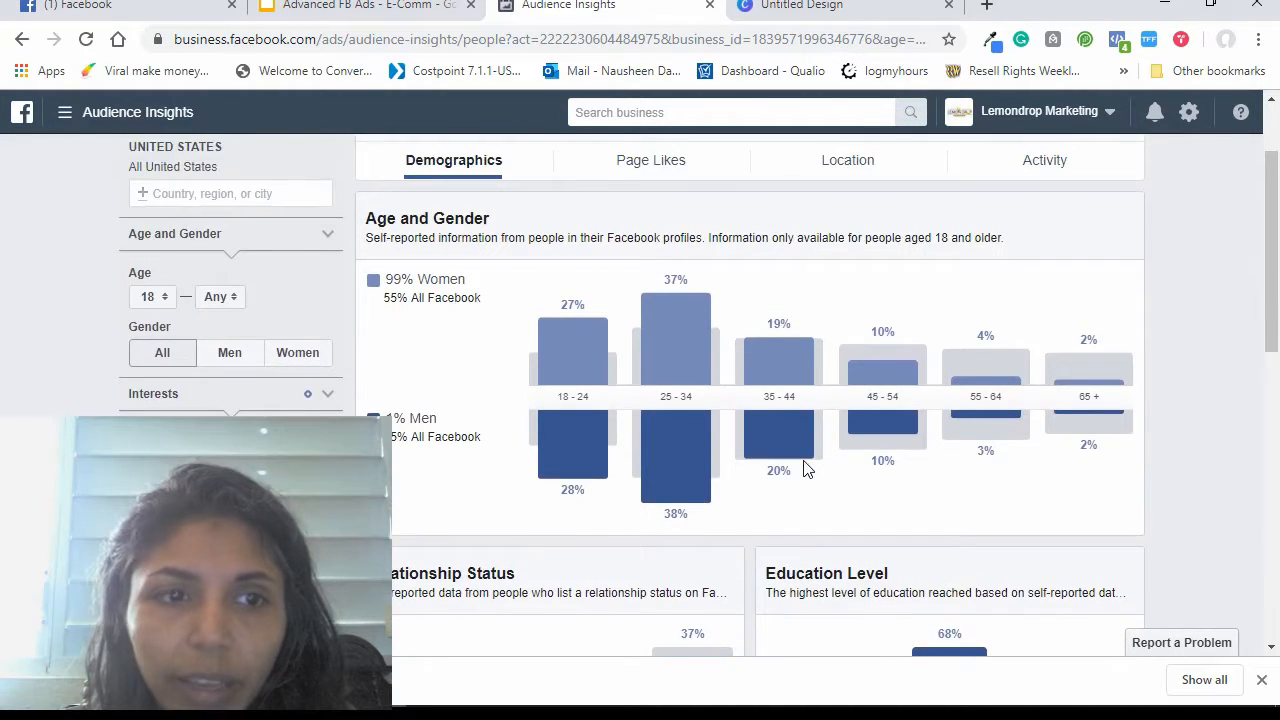
scroll(808, 469, down, 7)
mouse_move(670, 208)
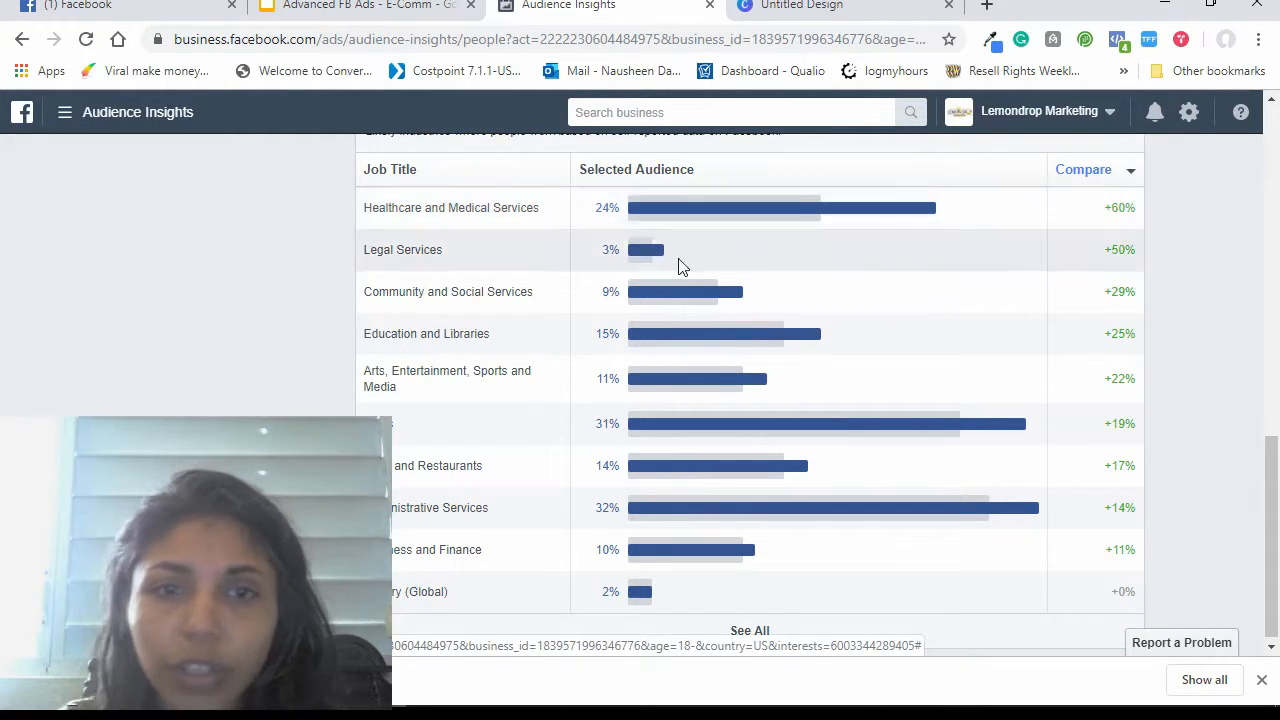
mouse_move(701, 416)
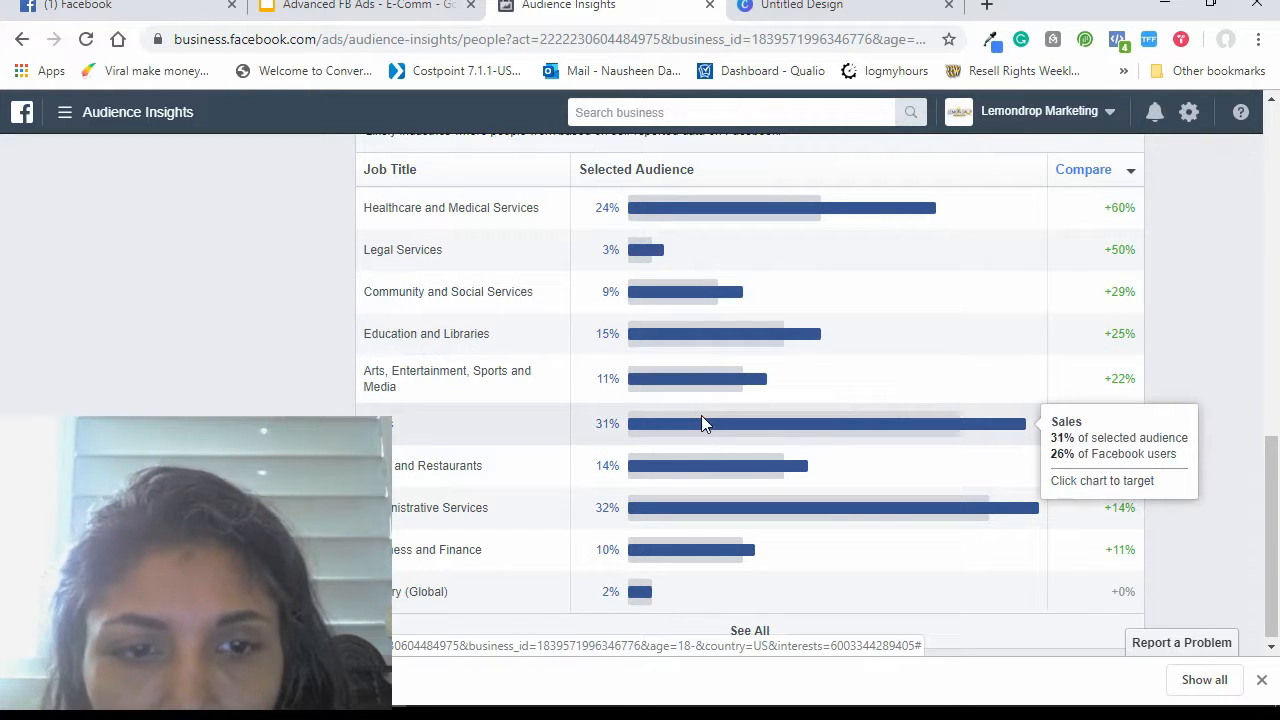
View the audience's Page Likes and expand the Top Categories table to show all categories.
scroll(701, 420, up, 10)
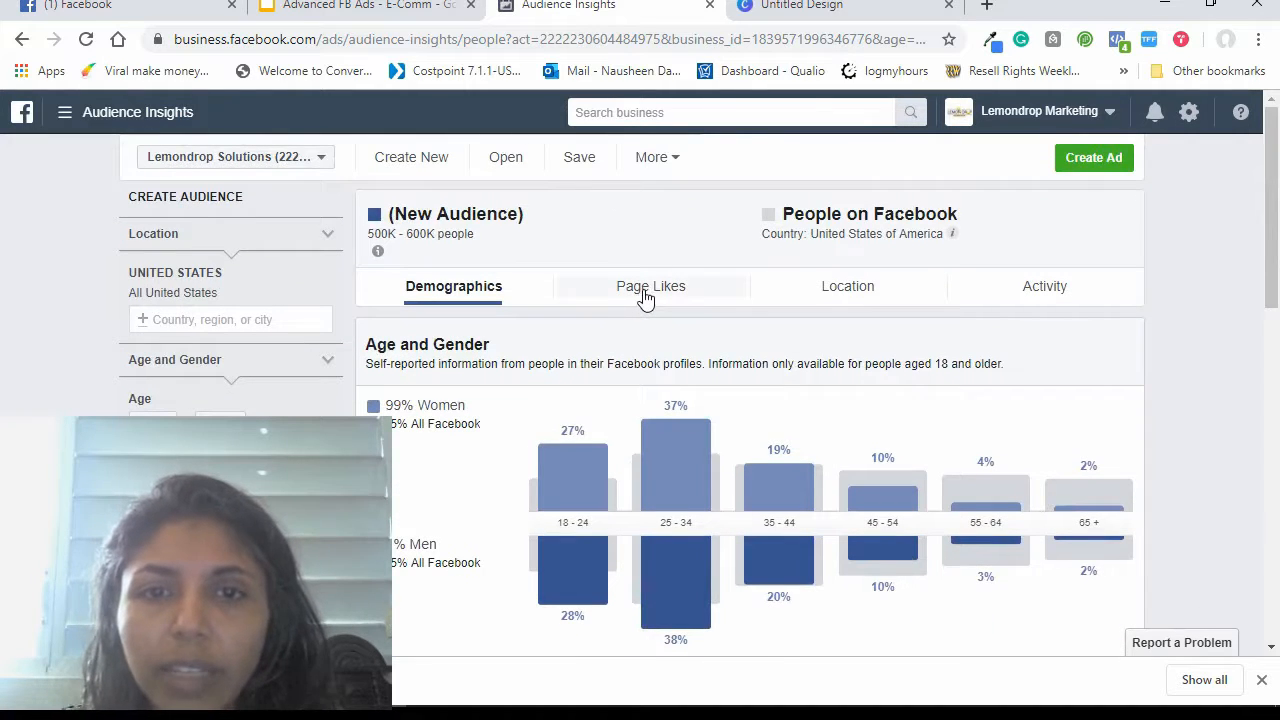
click(645, 296)
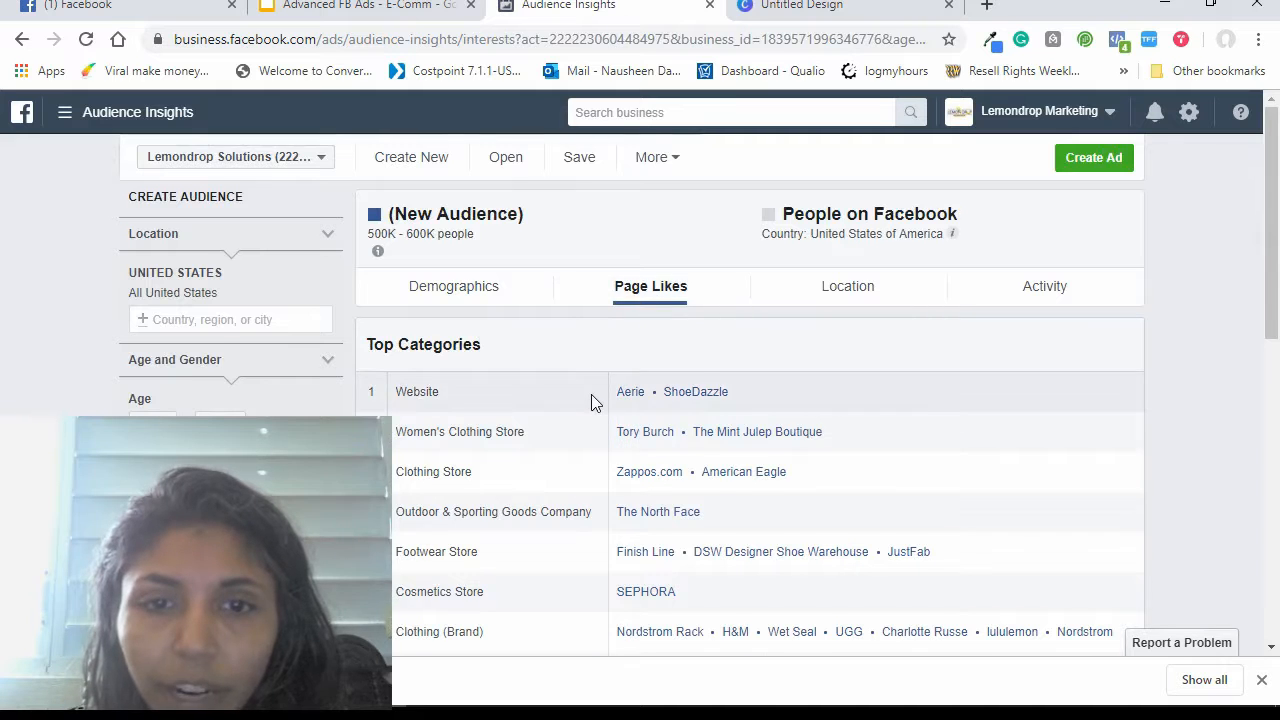
scroll(591, 401, down, 2)
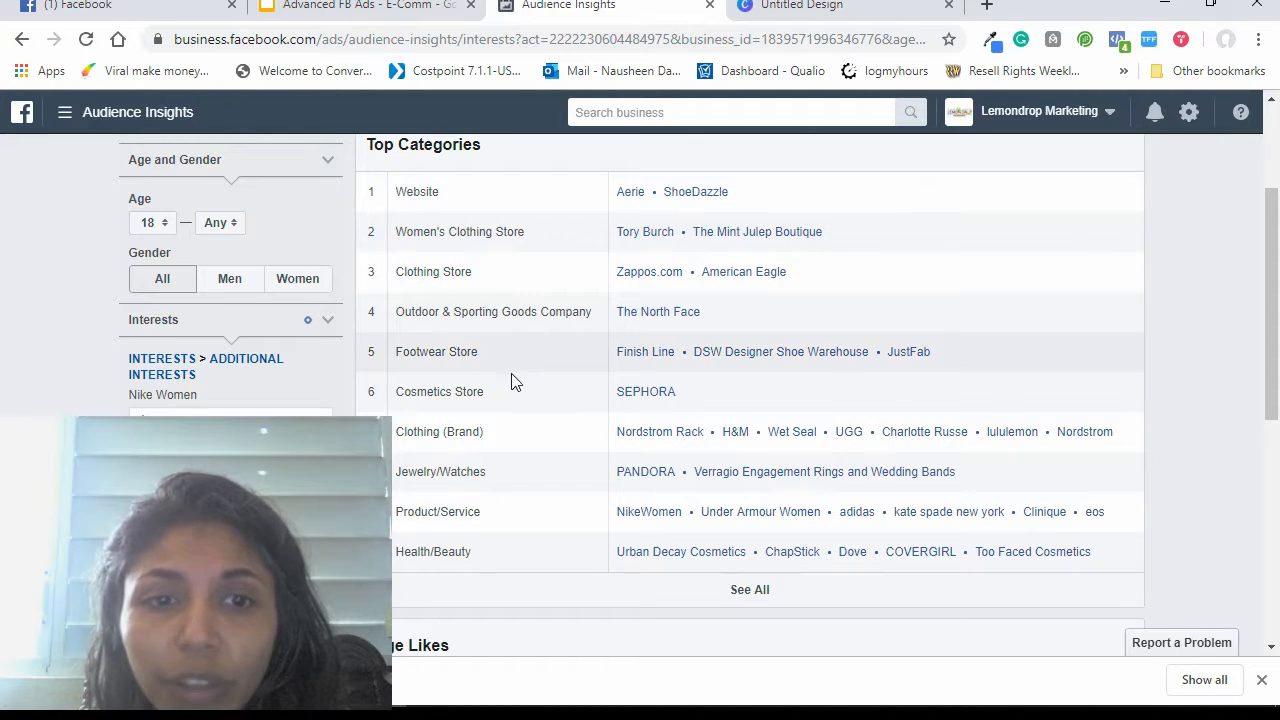
scroll(511, 381, down, 1)
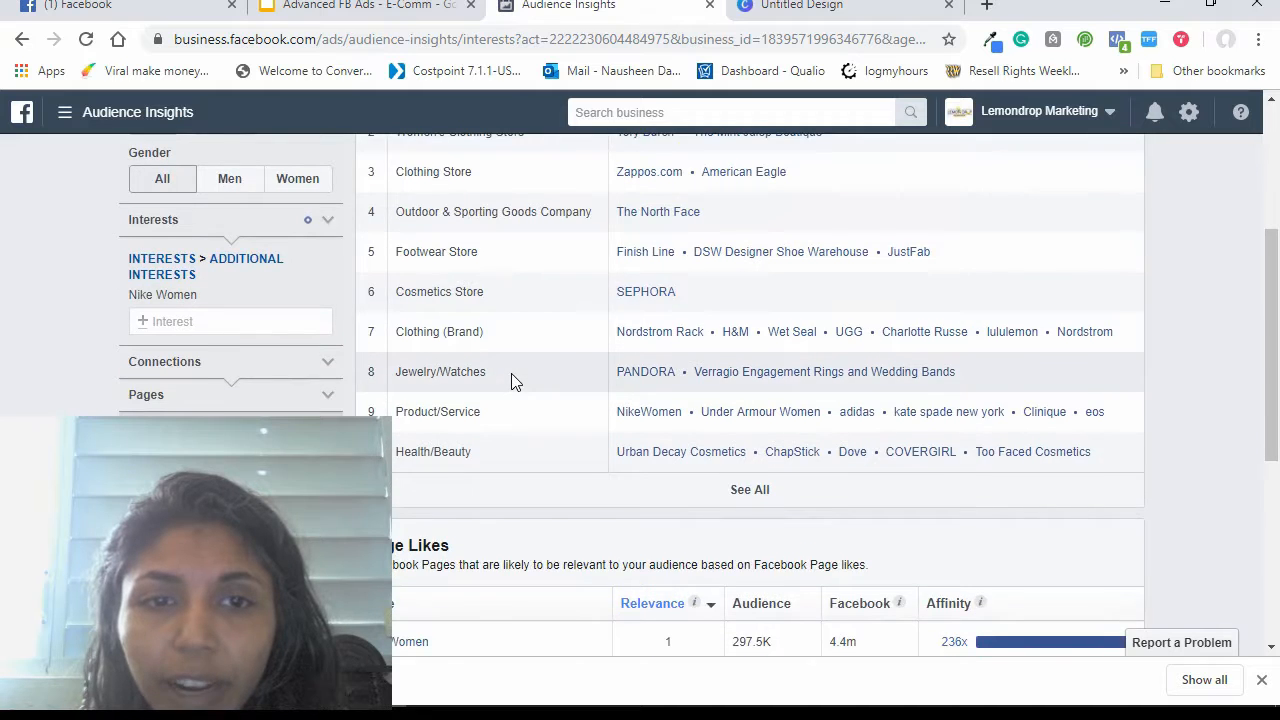
scroll(511, 381, up, 1)
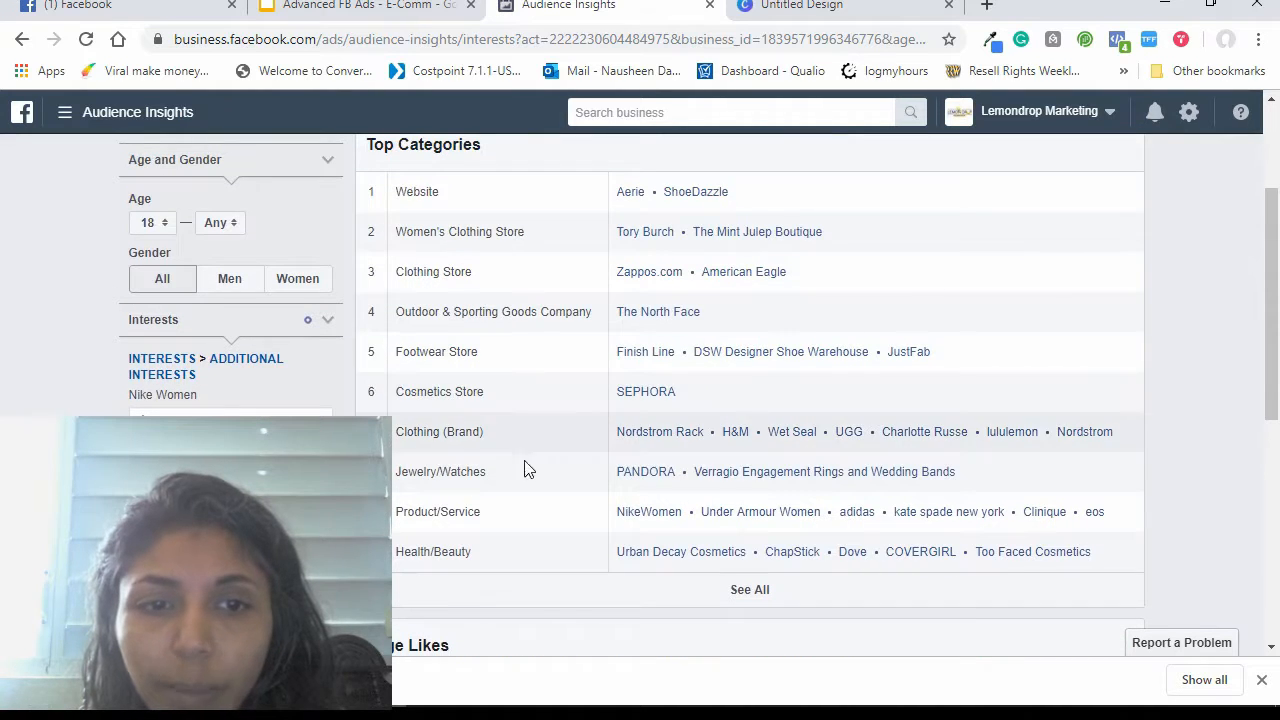
click(750, 590)
scroll(760, 602, down, 1)
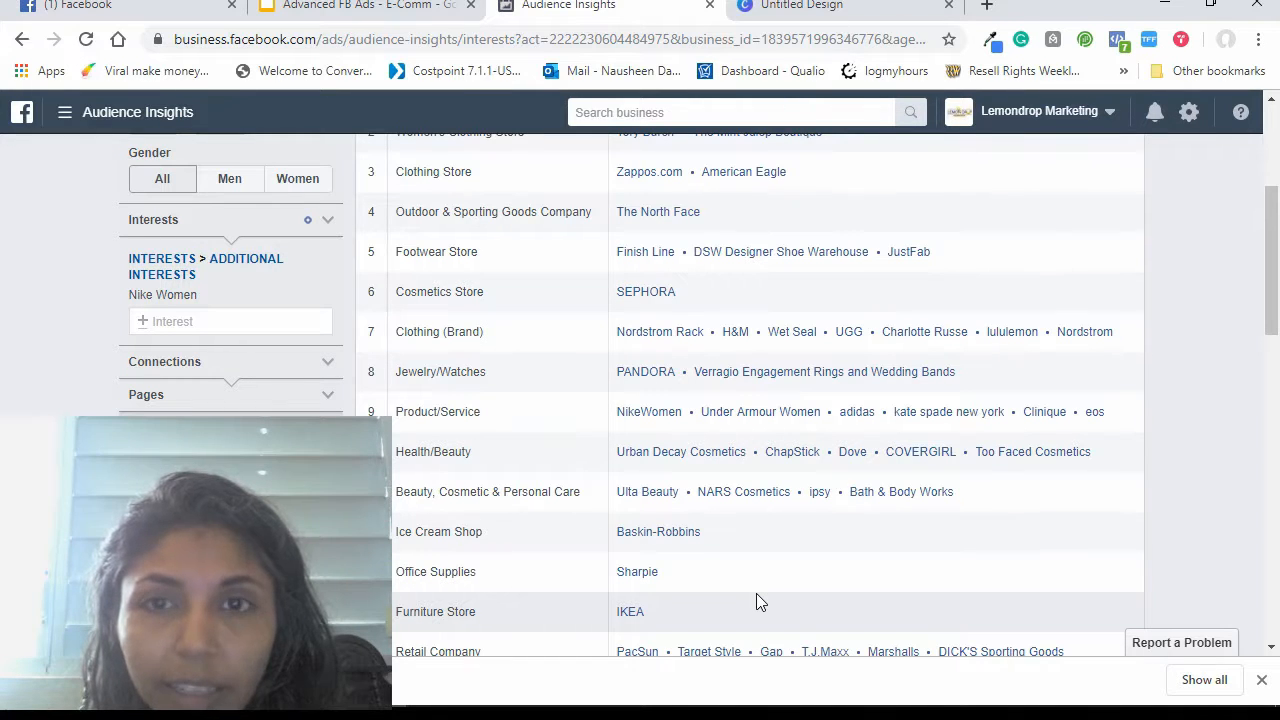
Read through the full Top Categories table and add Whole Foods Market as an additional interest.
scroll(757, 600, down, 1)
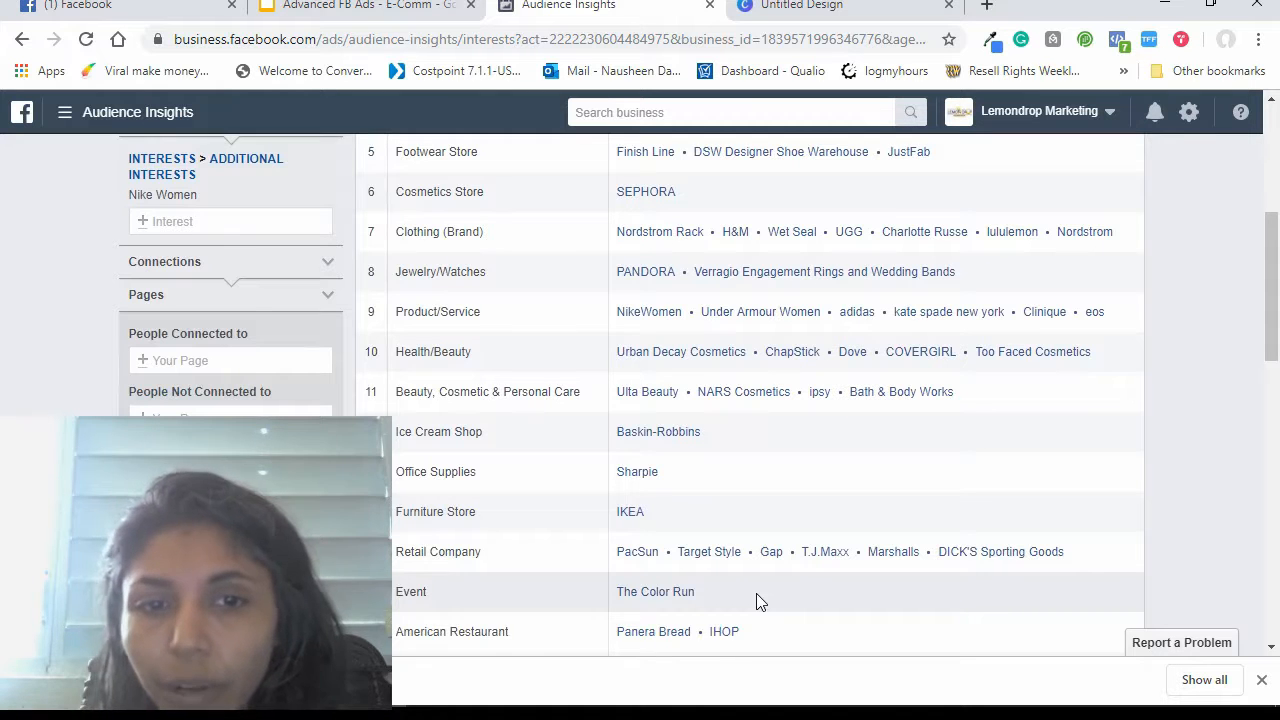
scroll(756, 600, down, 2)
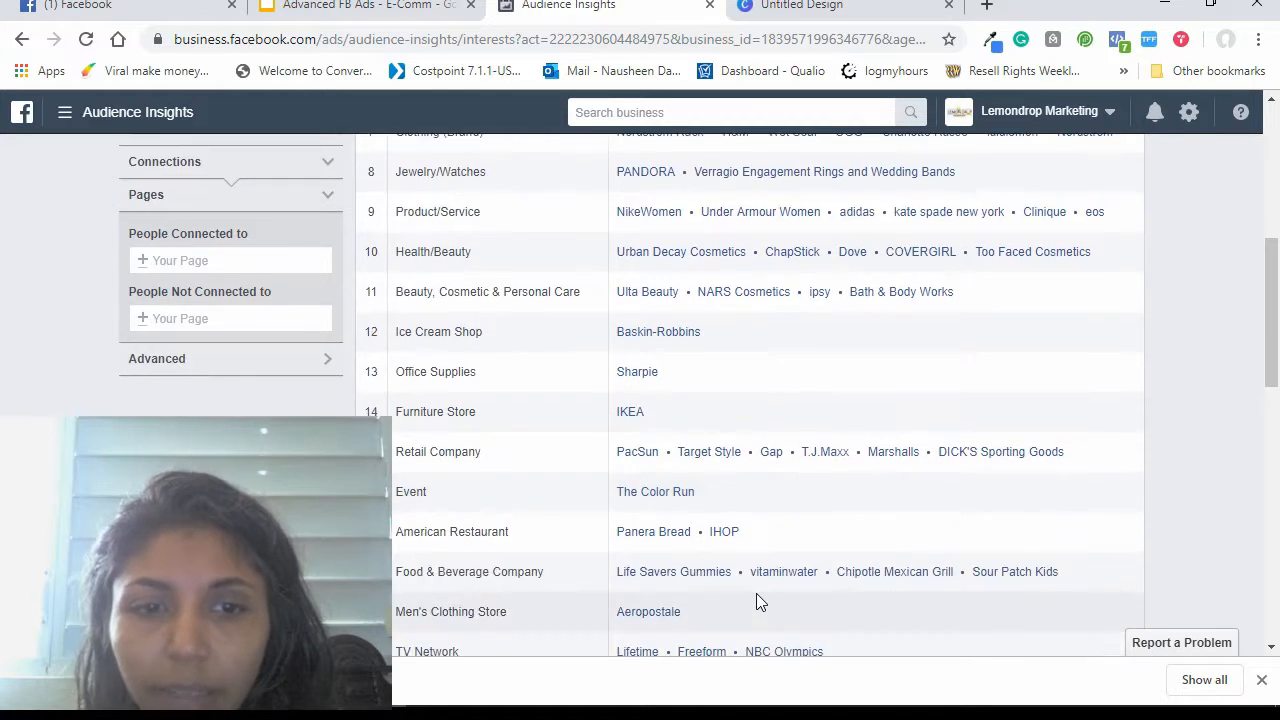
scroll(757, 600, down, 1)
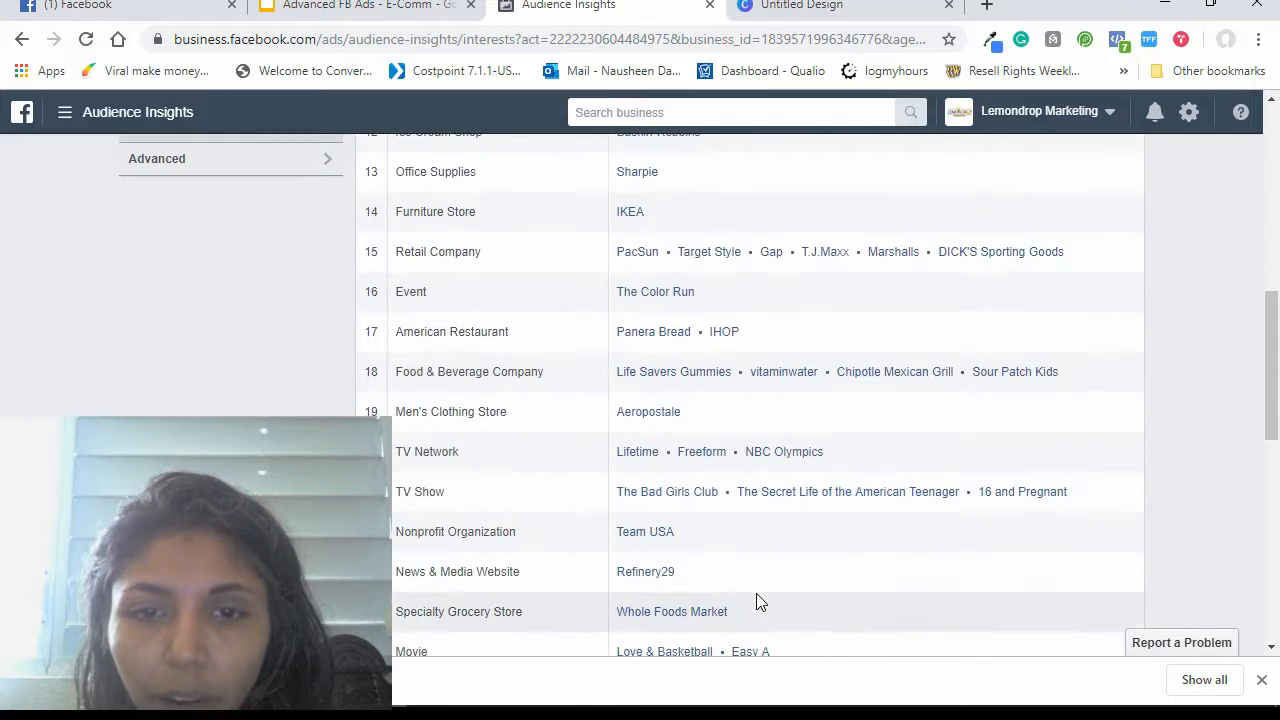
scroll(756, 600, down, 1)
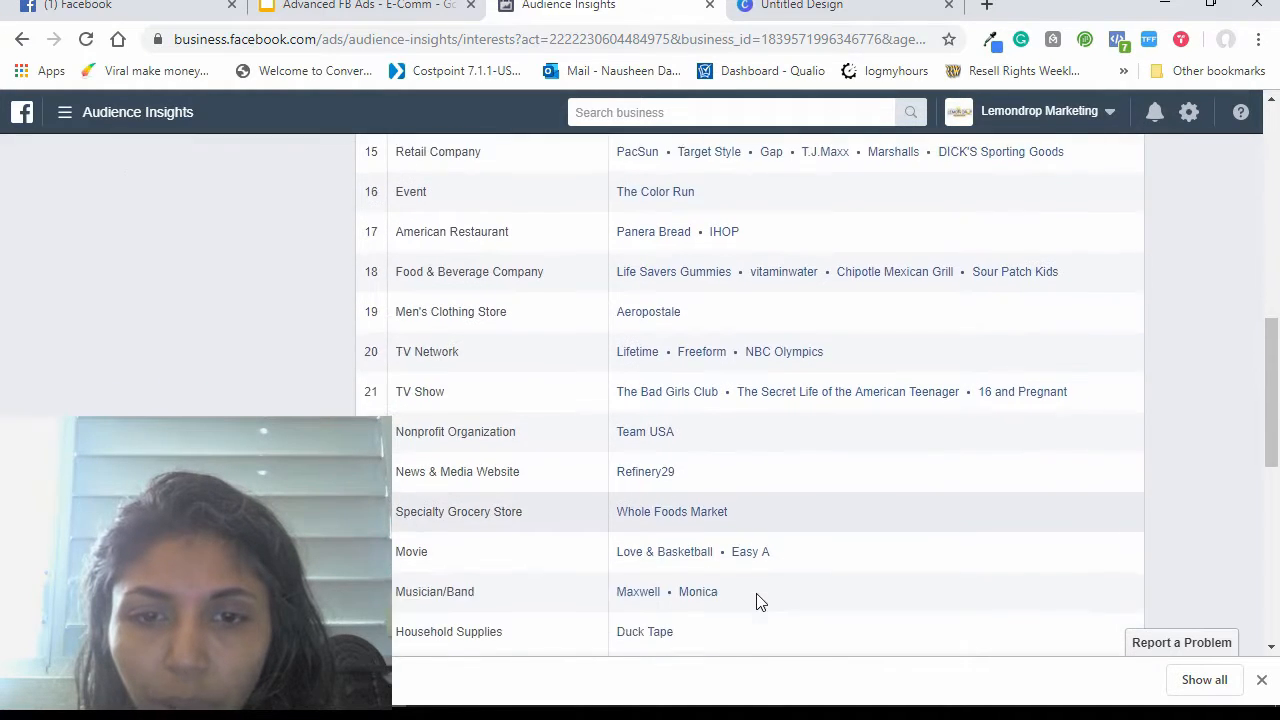
scroll(757, 600, down, 1)
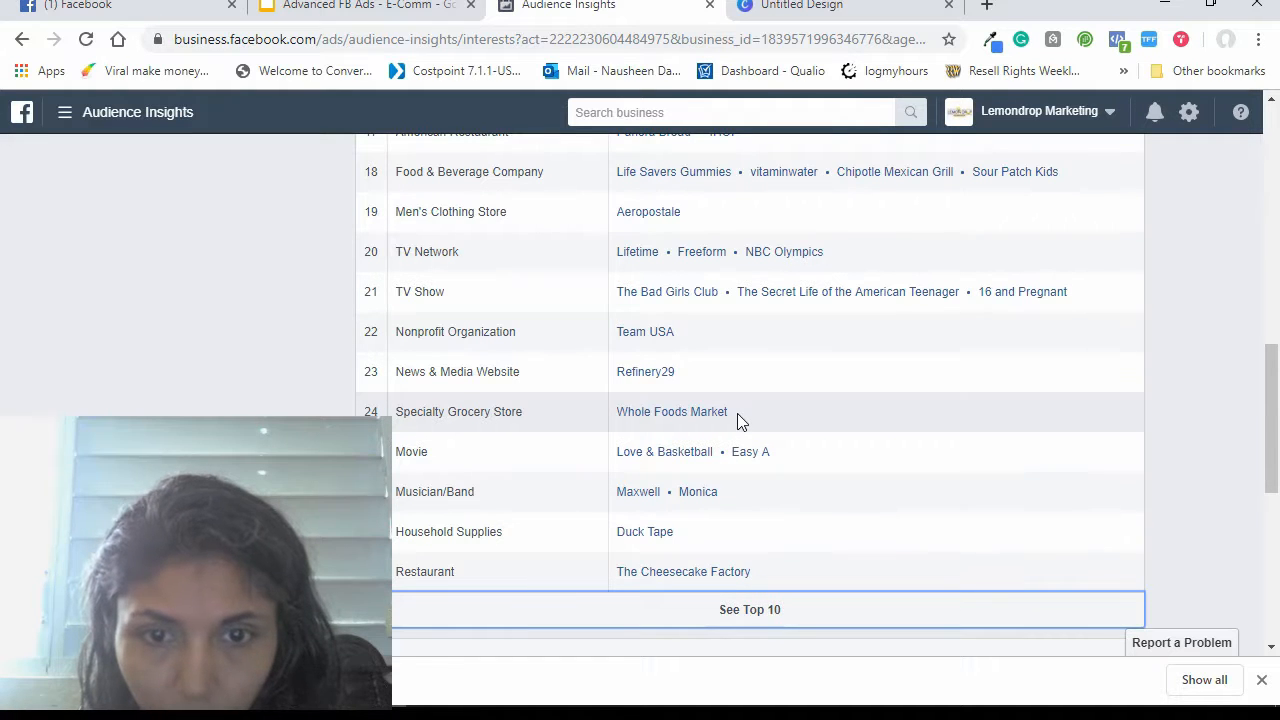
scroll(737, 413, up, 8)
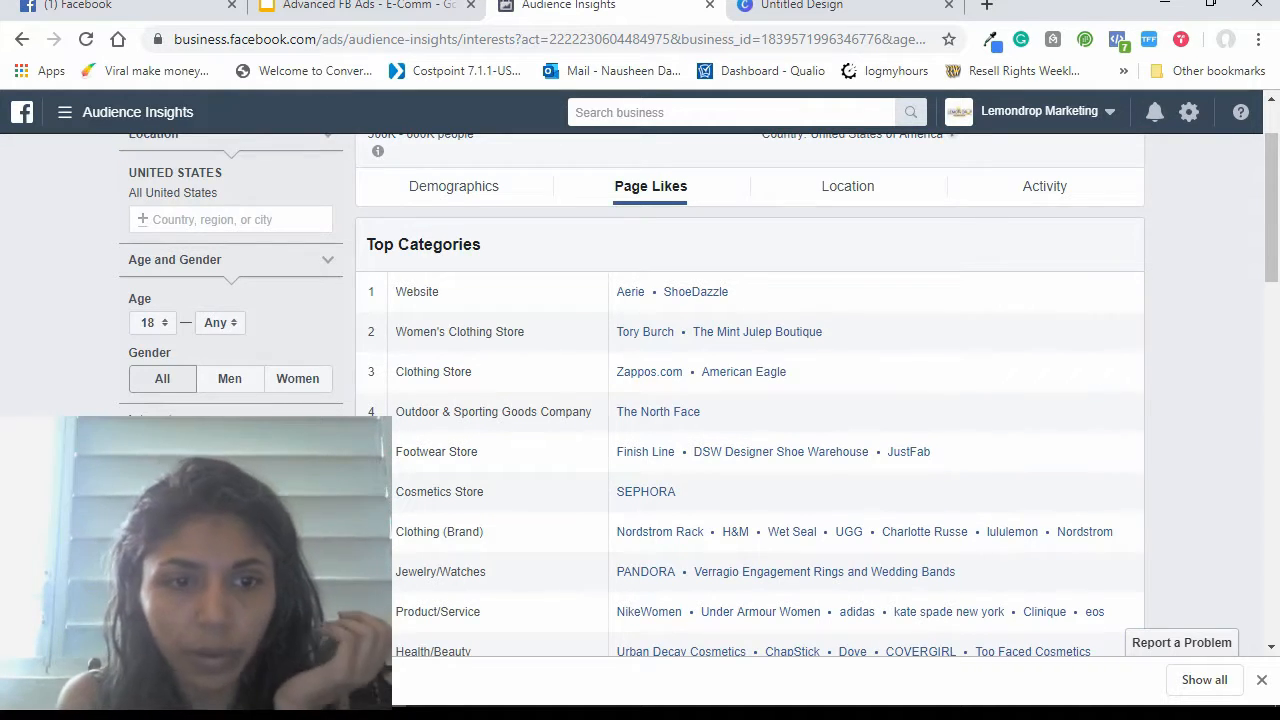
click(324, 482)
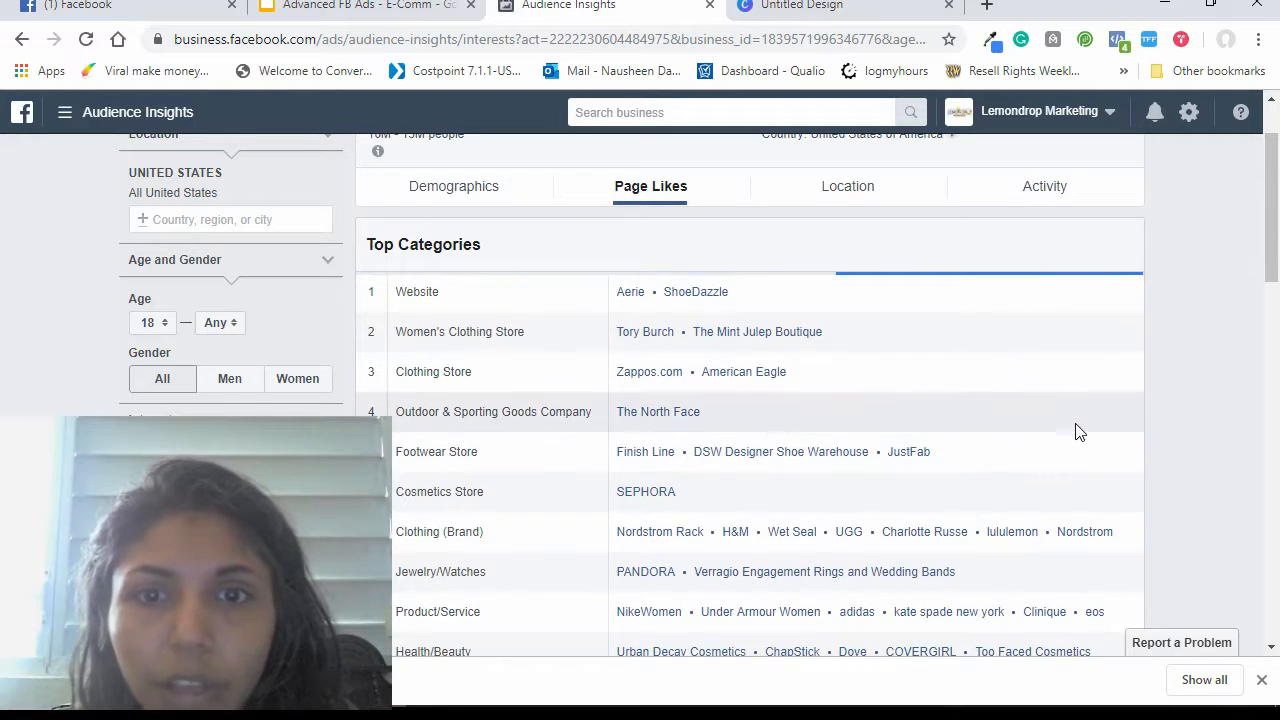
Search the interests for "dsw" and add DSW Designer Shoe Warehouse to the audience.
scroll(1078, 432, down, 1)
scroll(1078, 432, down, 1)
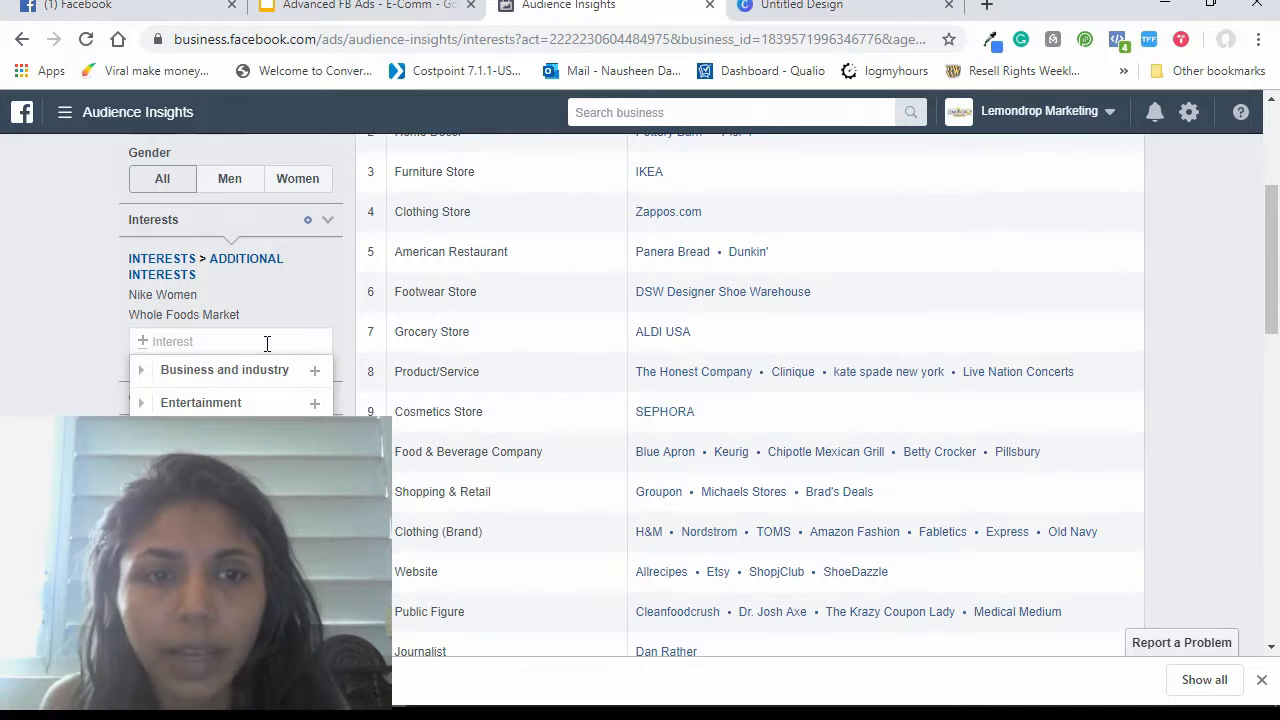
text(ds)
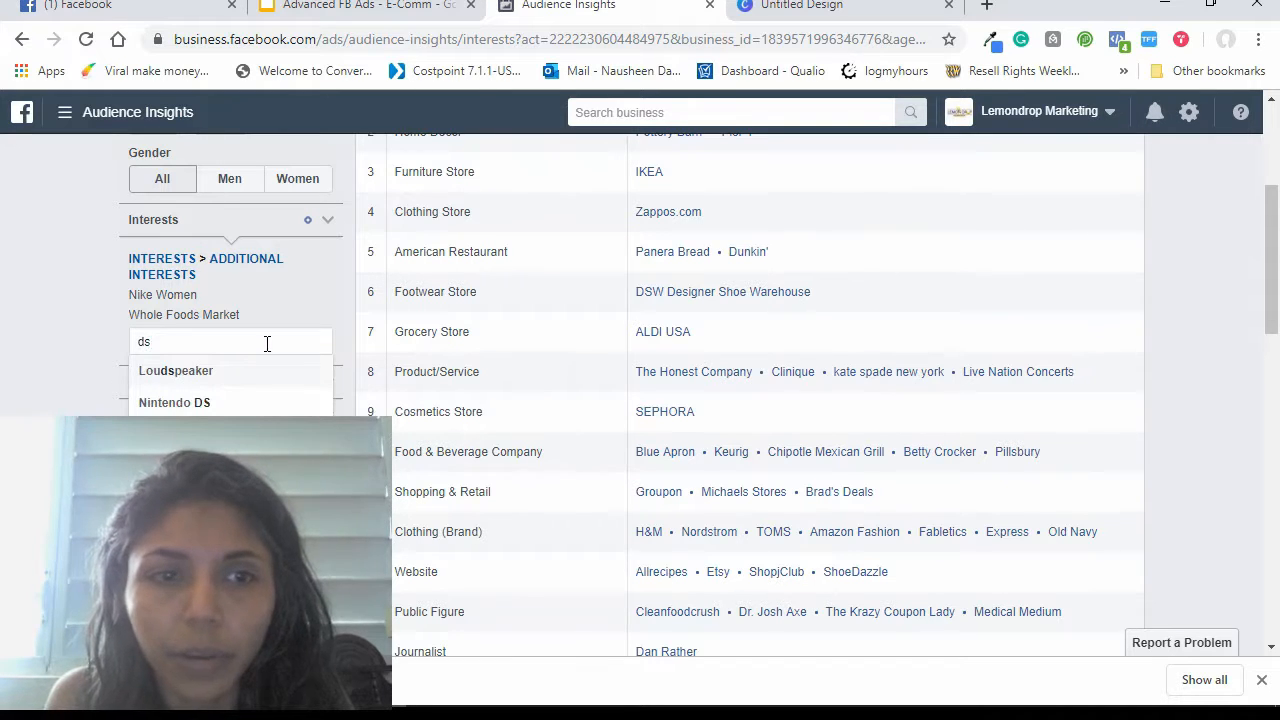
text(w)
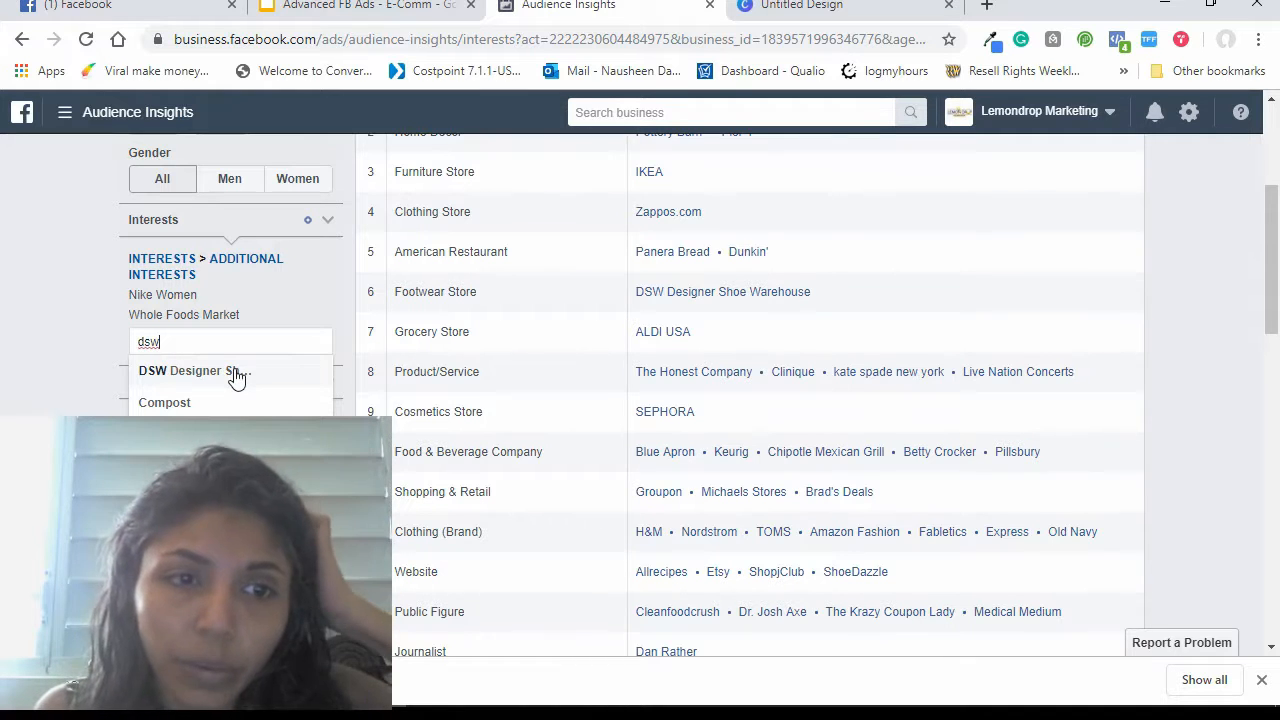
click(237, 376)
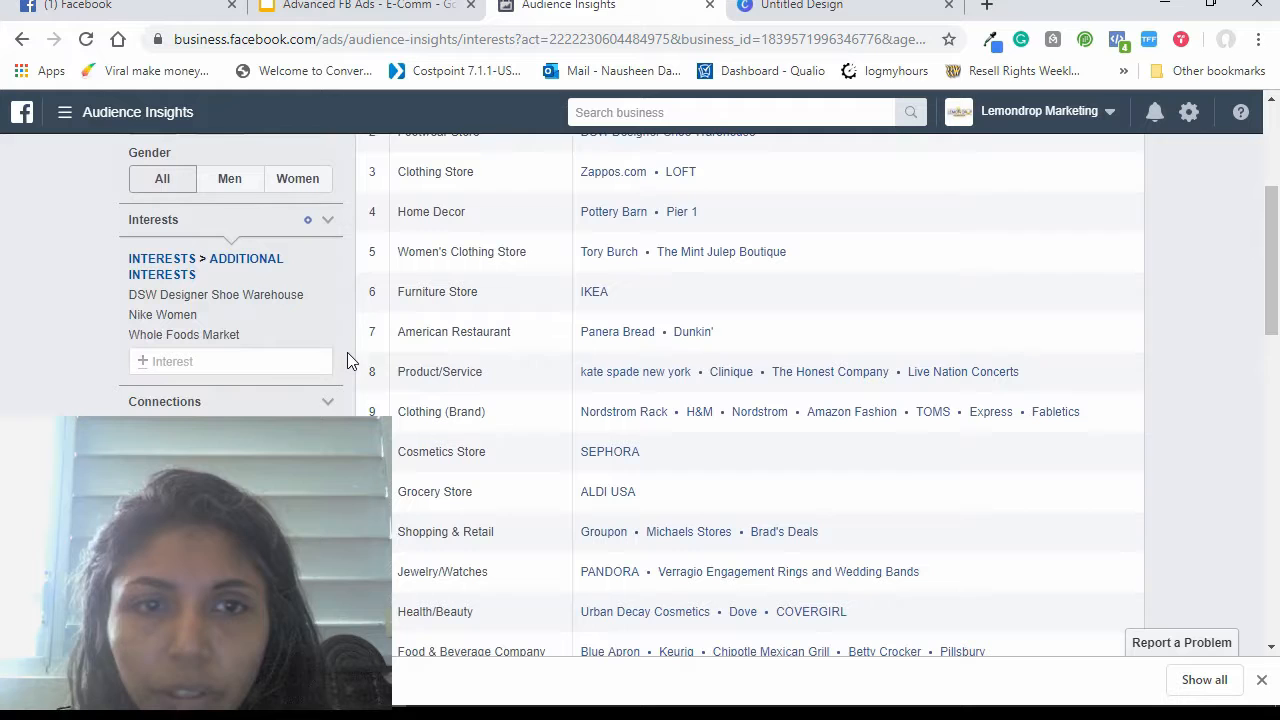
Search the interests for "zappos.com" and add Zappos to the audience.
click(266, 364)
text(za)
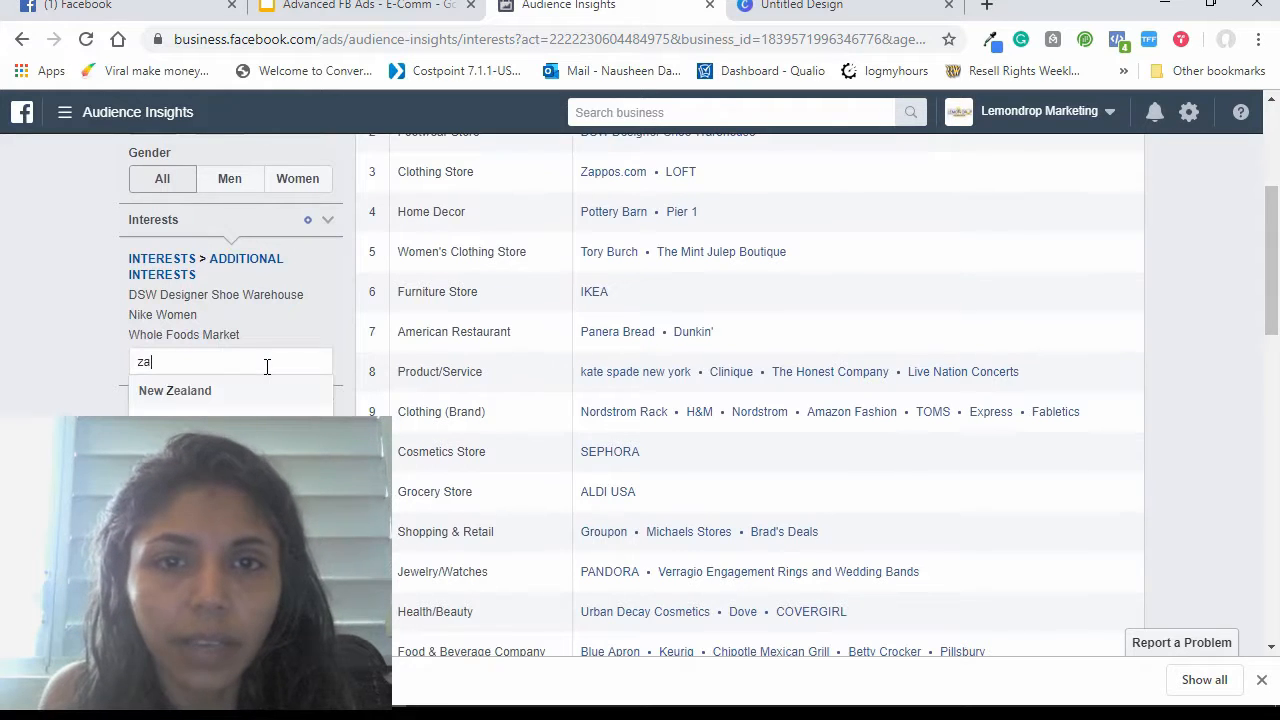
text(ppos)
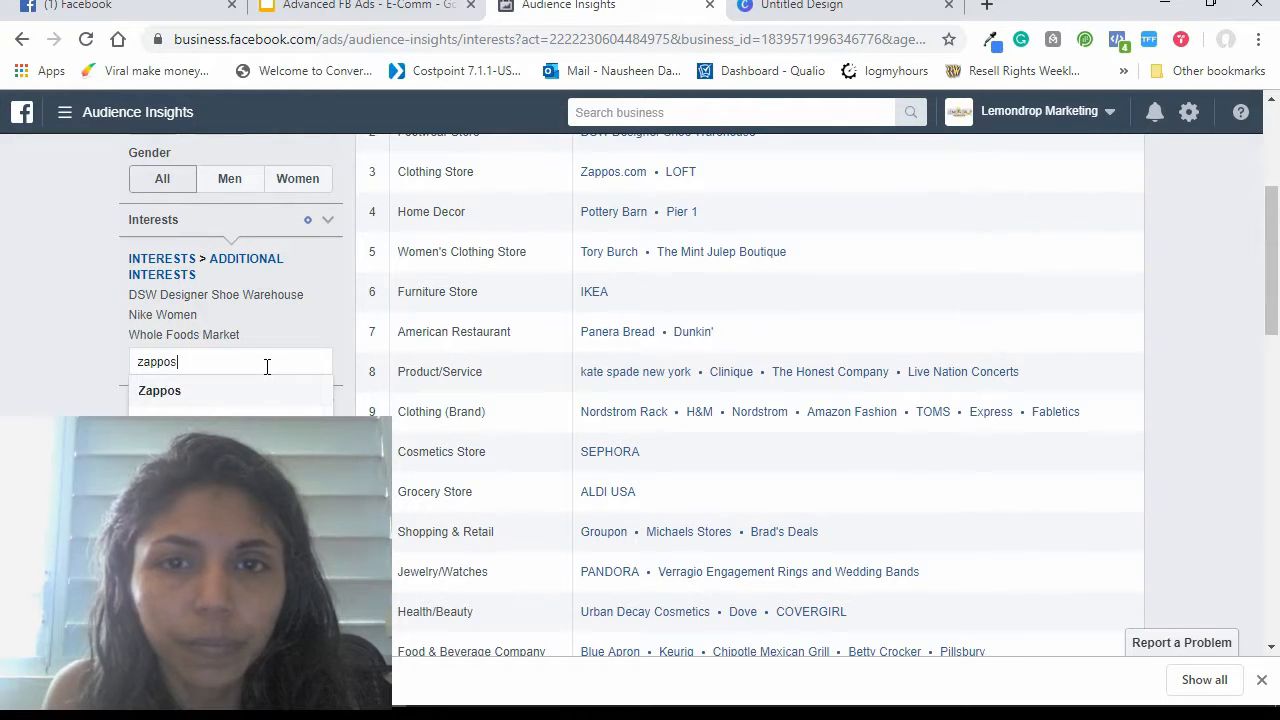
text(.com)
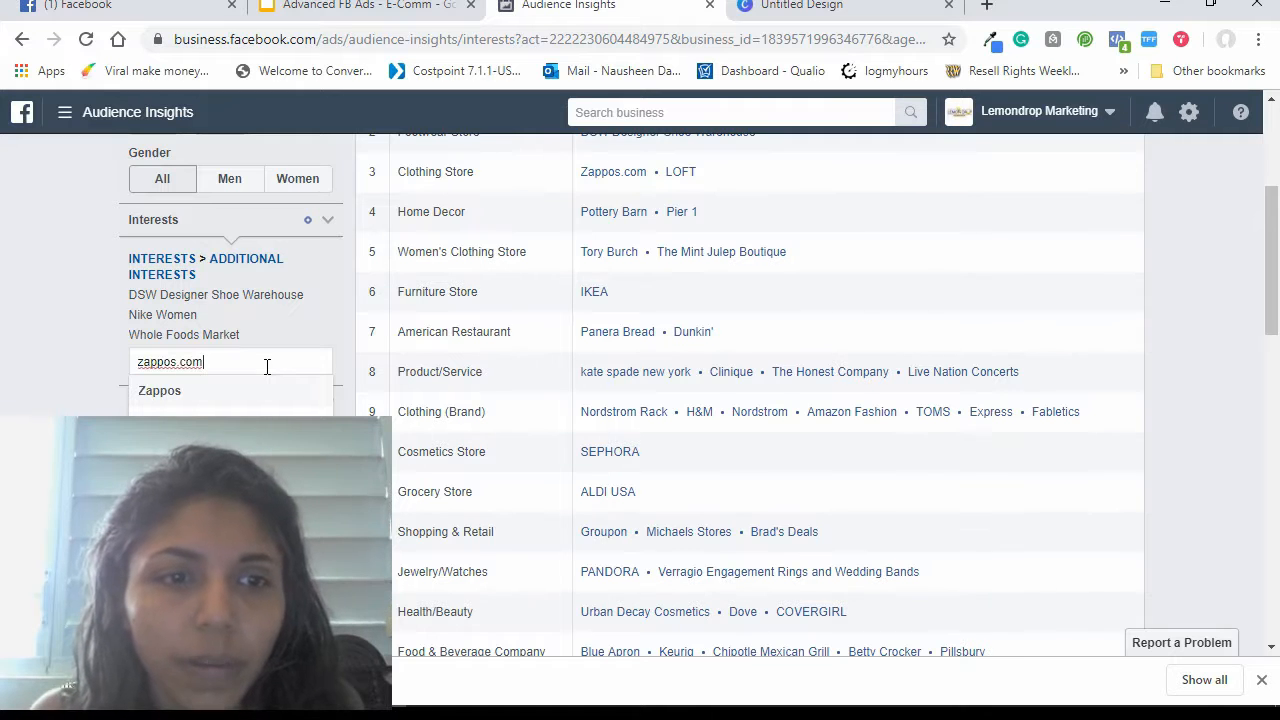
click(263, 392)
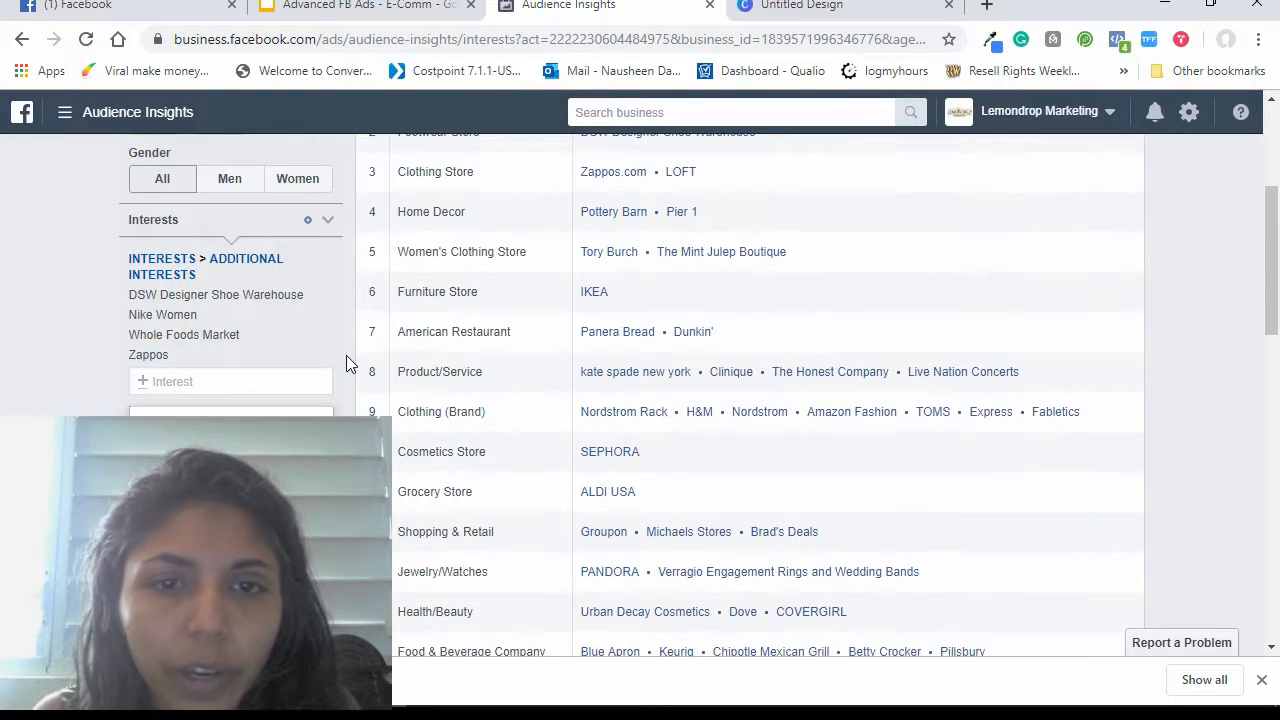
Skim the updated Top Categories and examine the expanded audience's Age and Gender demographics.
scroll(726, 413, down, 7)
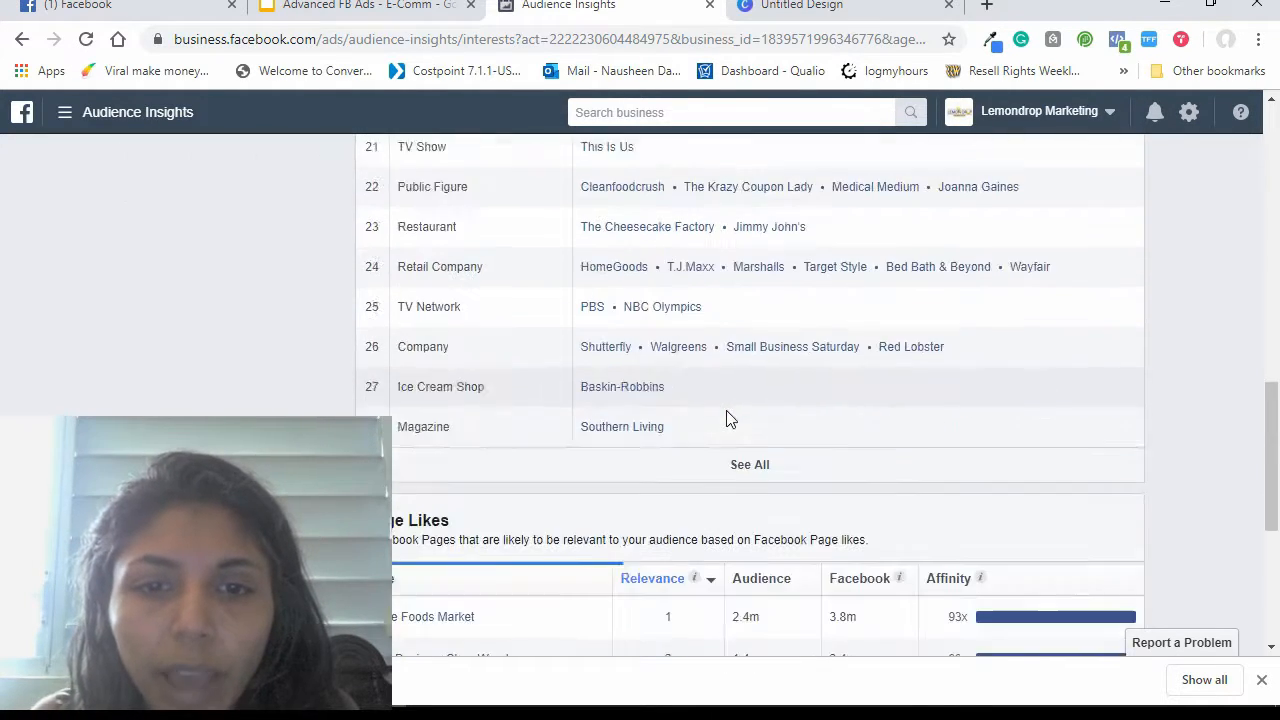
scroll(728, 420, up, 10)
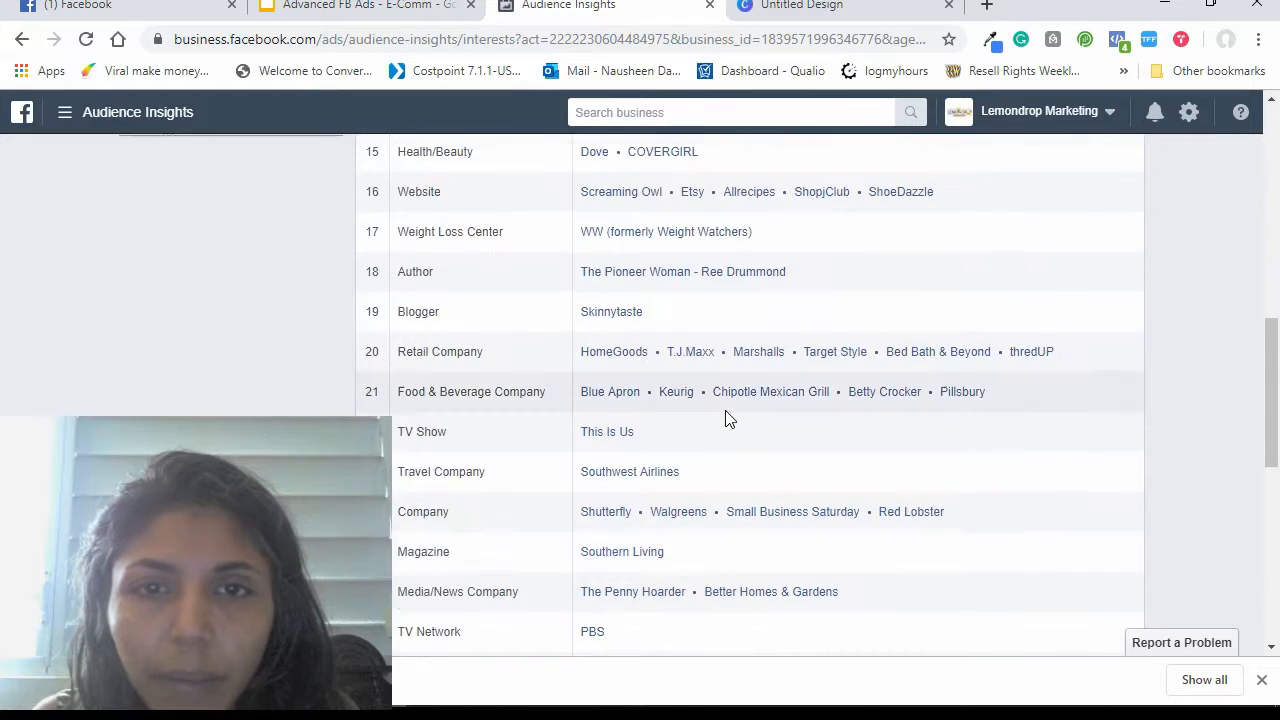
scroll(725, 417, up, 3)
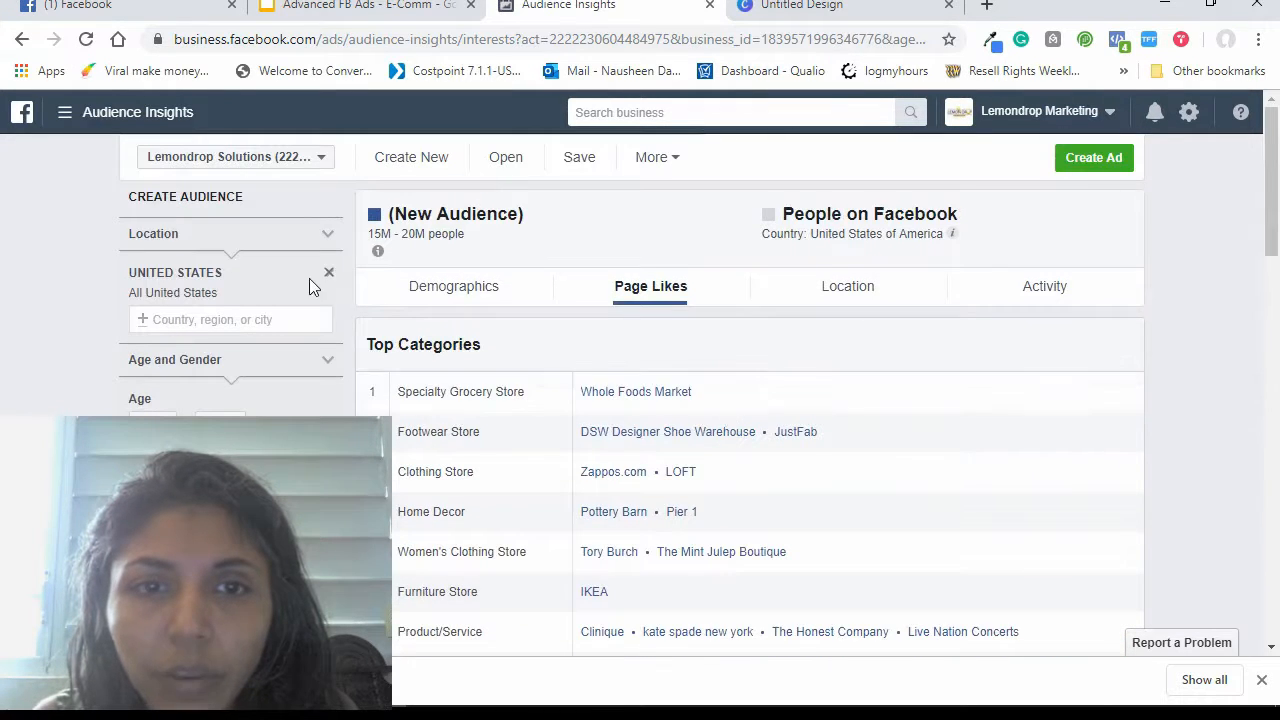
click(486, 288)
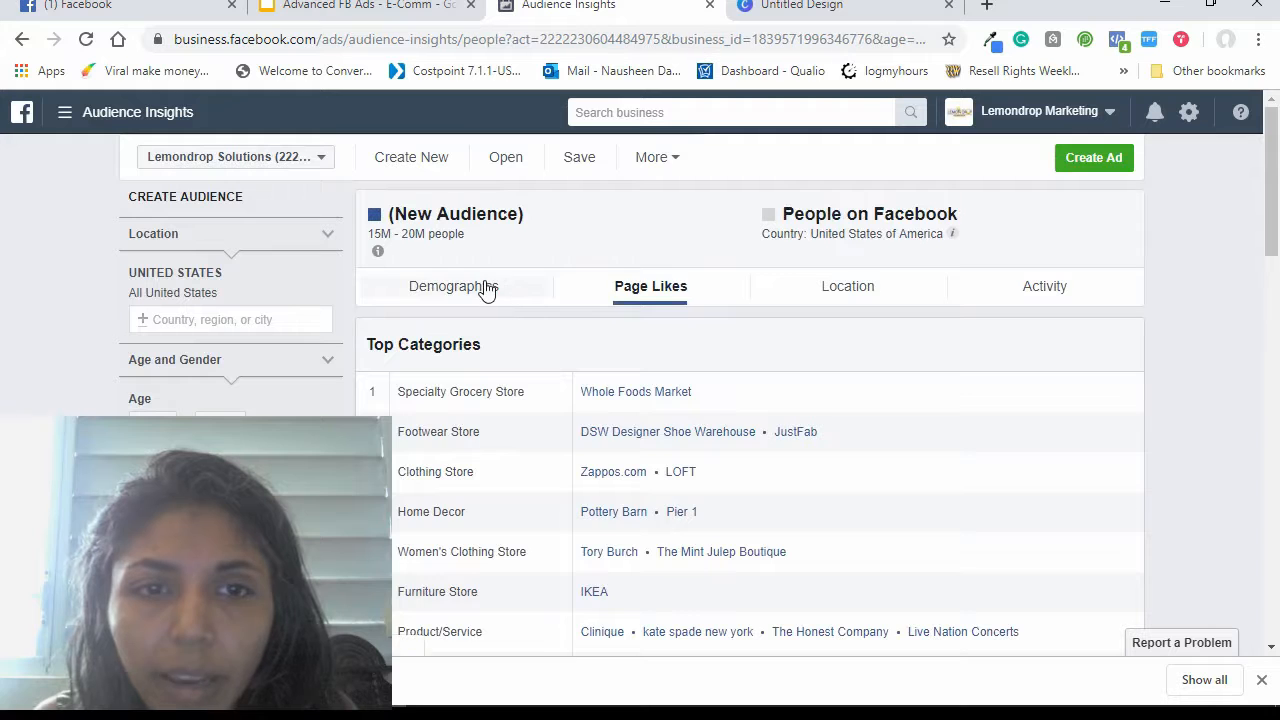
scroll(580, 323, down, 1)
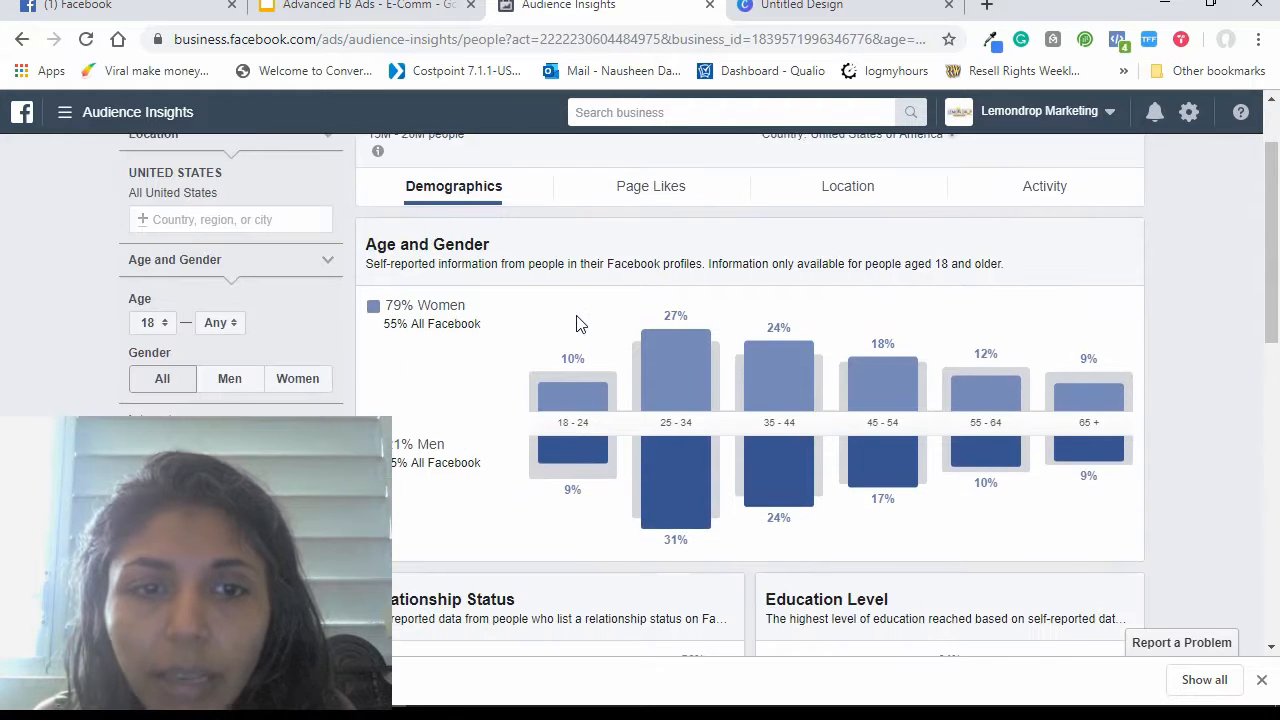
mouse_move(560, 420)
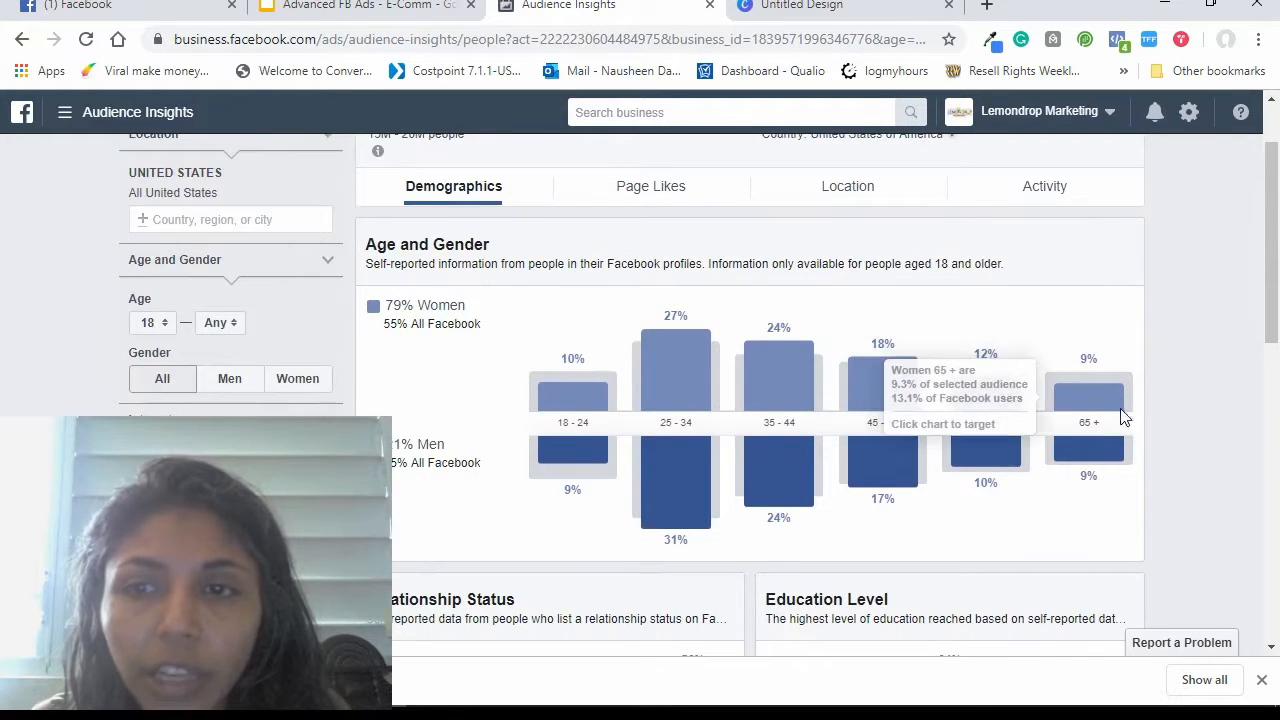
Examine the expanded audience's Relationship Status, Education Level and Job Title breakdowns.
scroll(1174, 440, down, 2)
scroll(1176, 445, down, 1)
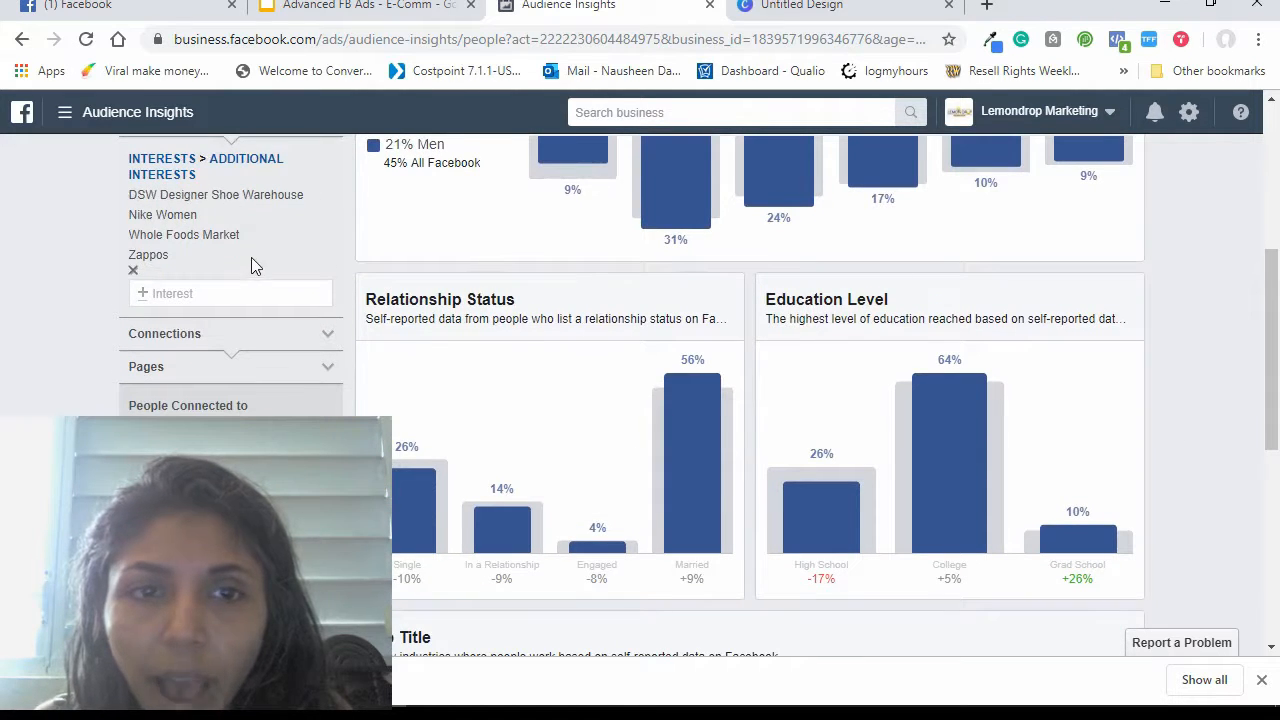
scroll(342, 273, down, 2)
scroll(343, 275, up, 1)
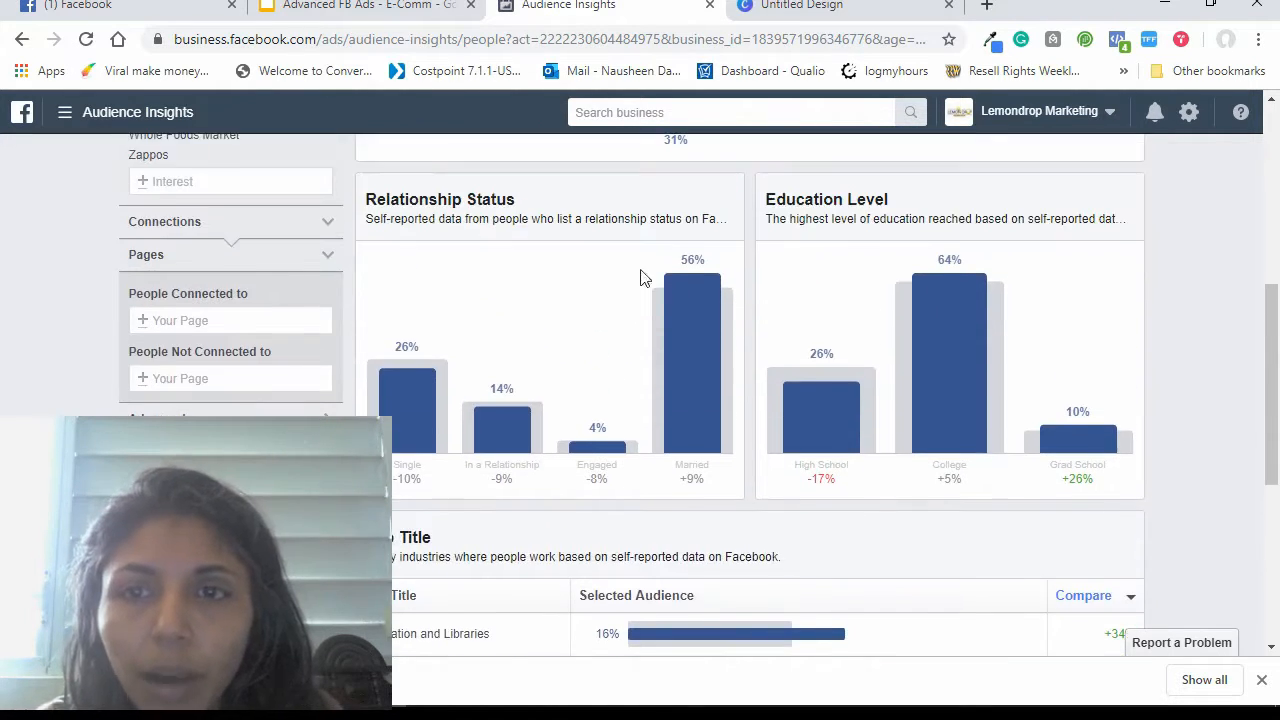
scroll(1200, 350, down, 2)
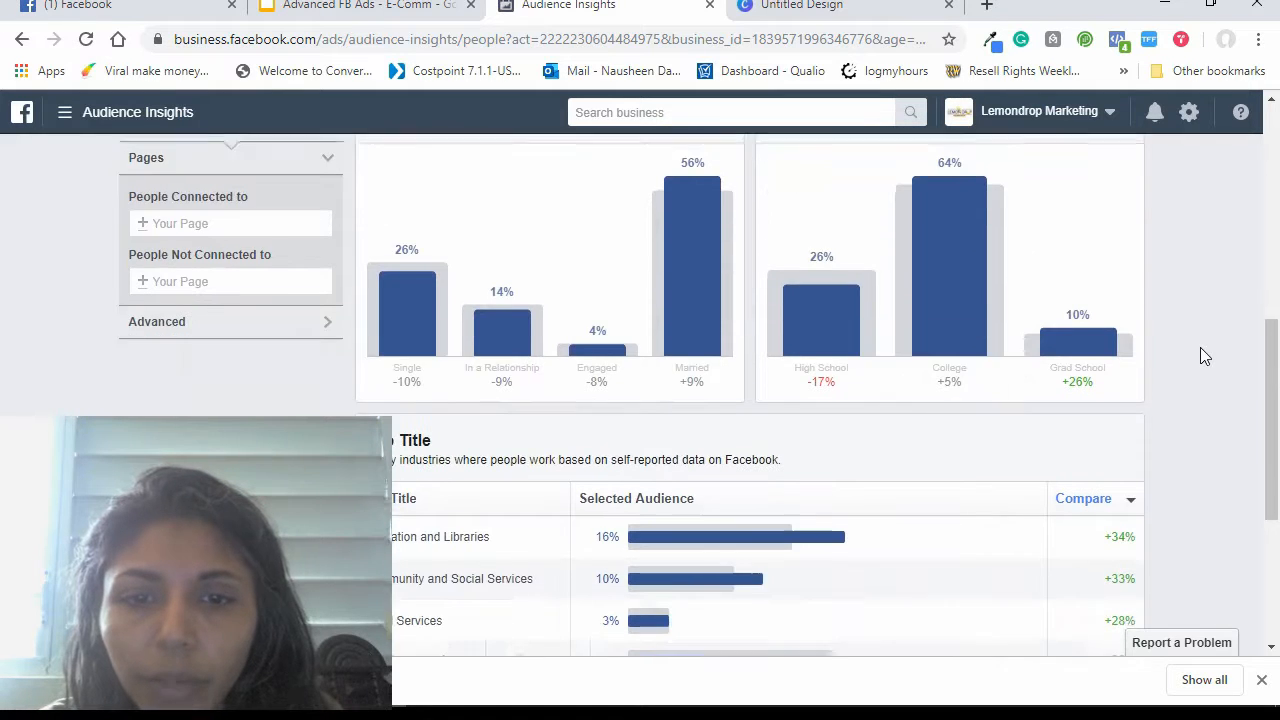
scroll(1199, 347, down, 2)
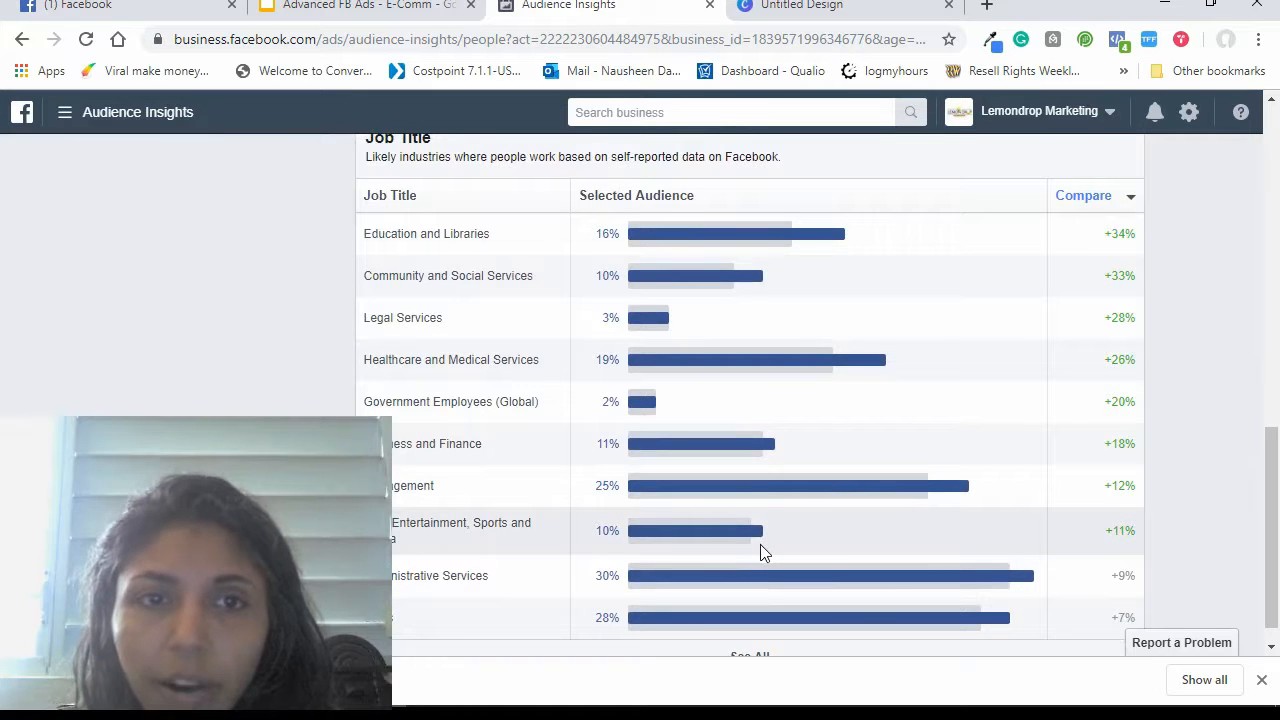
scroll(760, 550, down, 1)
scroll(762, 566, up, 10)
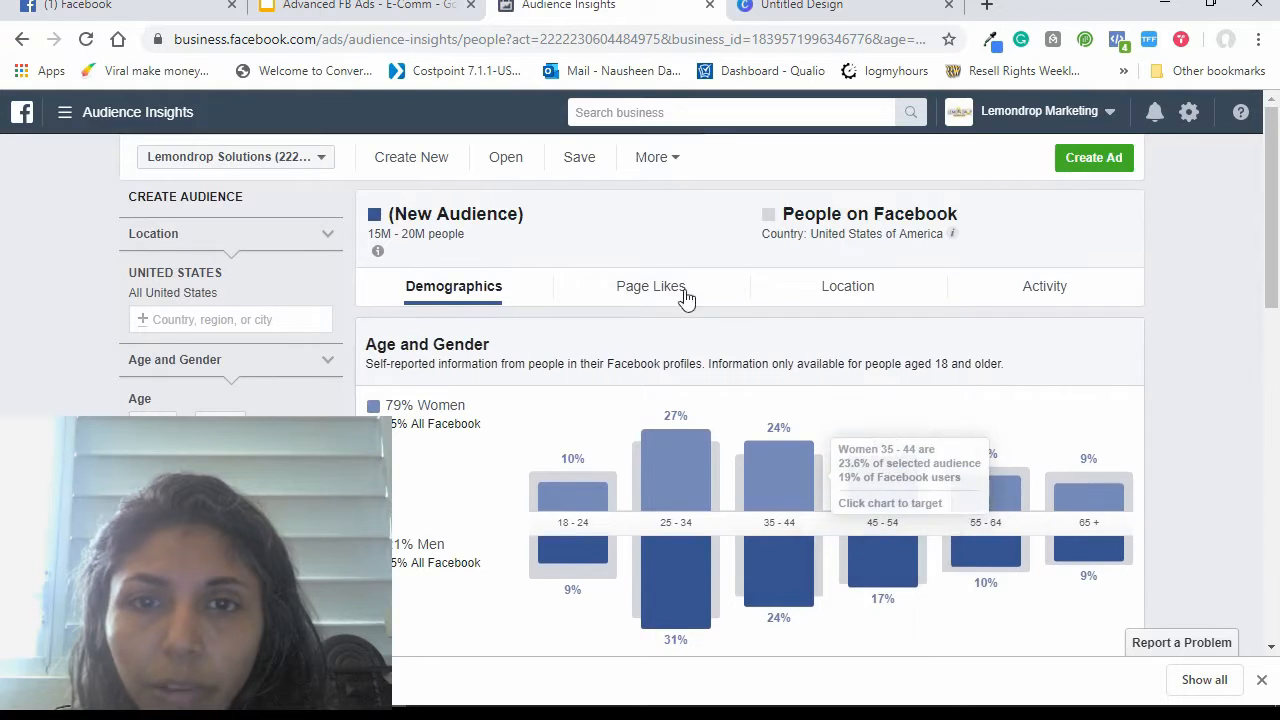
View the audience's Location data and review the Top Cities list.
click(823, 289)
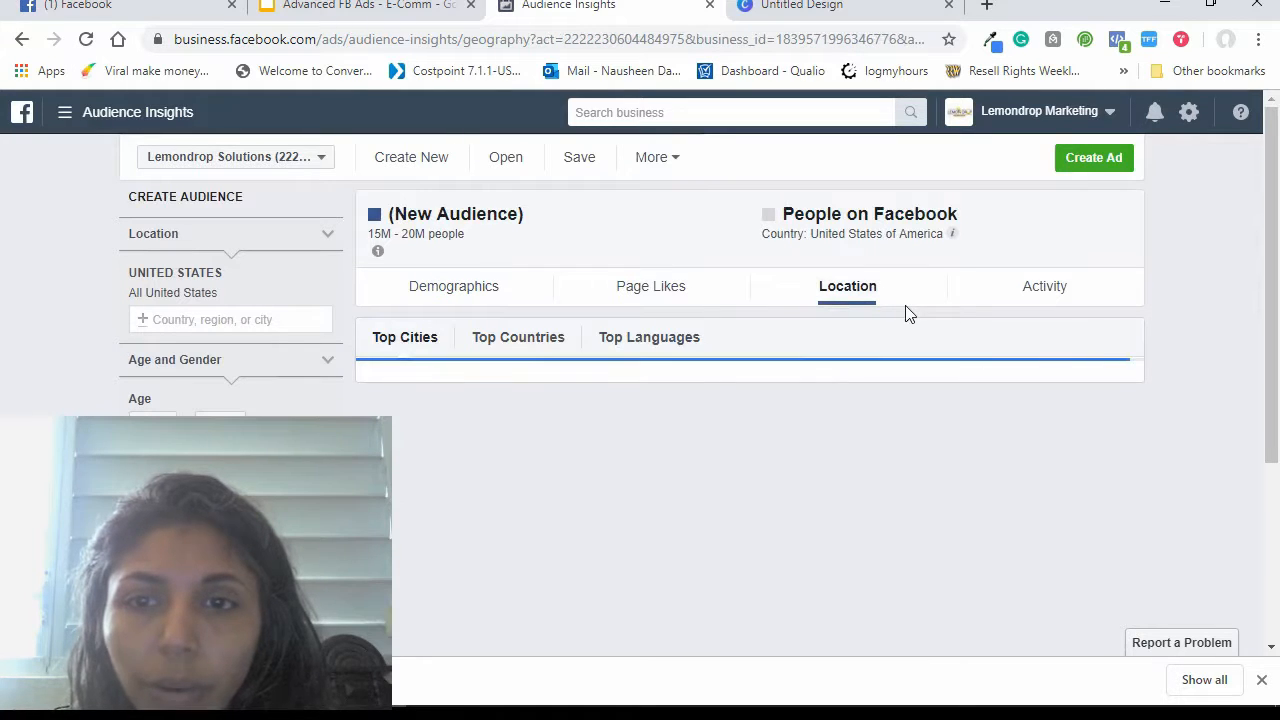
scroll(908, 313, down, 1)
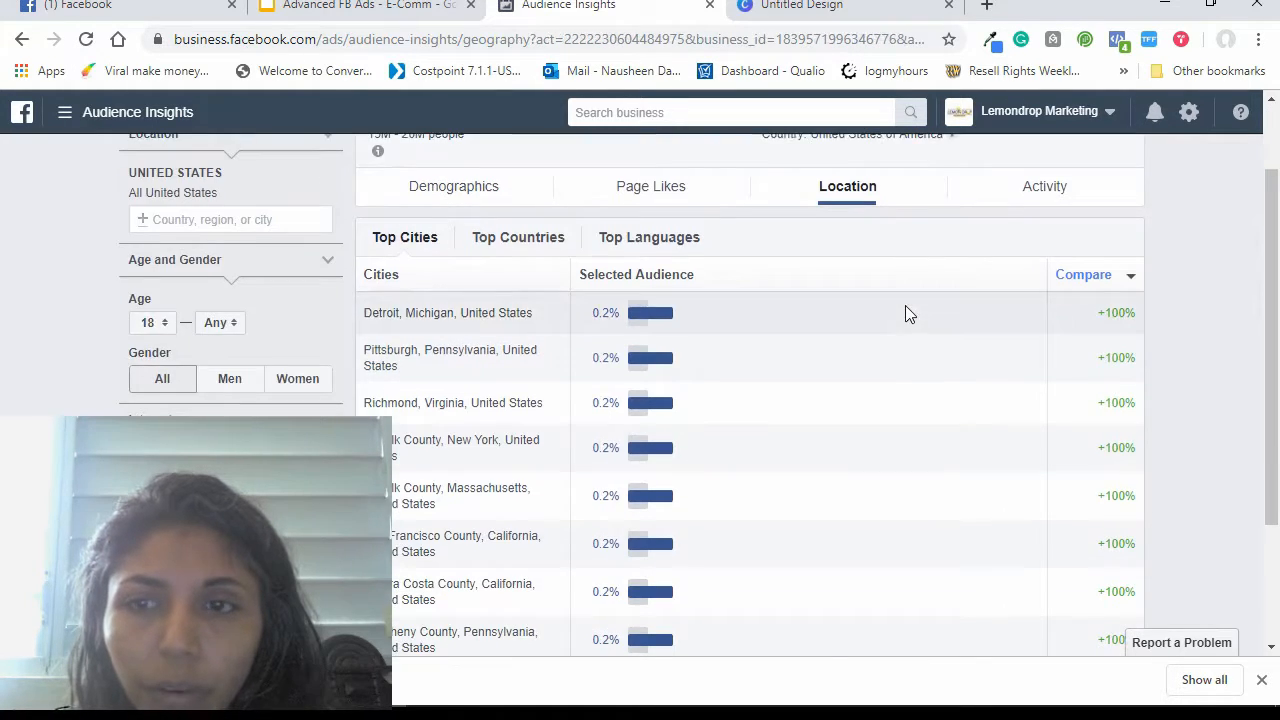
scroll(905, 313, down, 2)
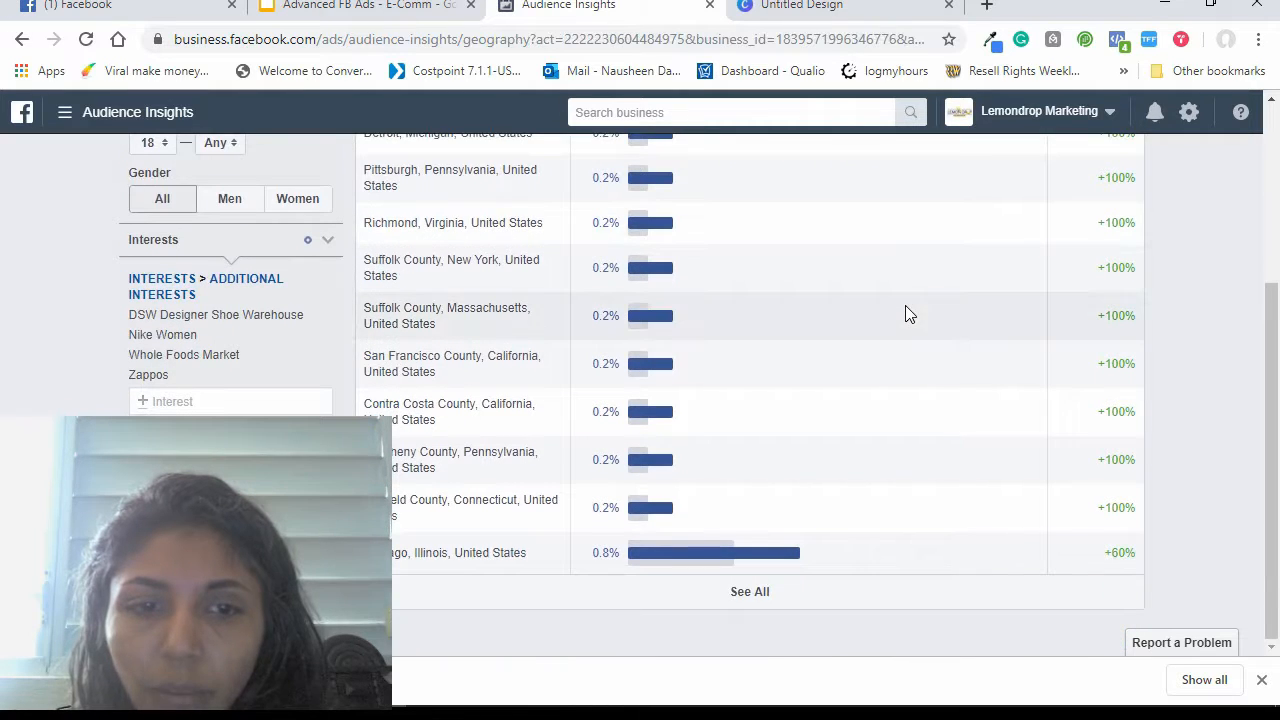
scroll(850, 413, up, 1)
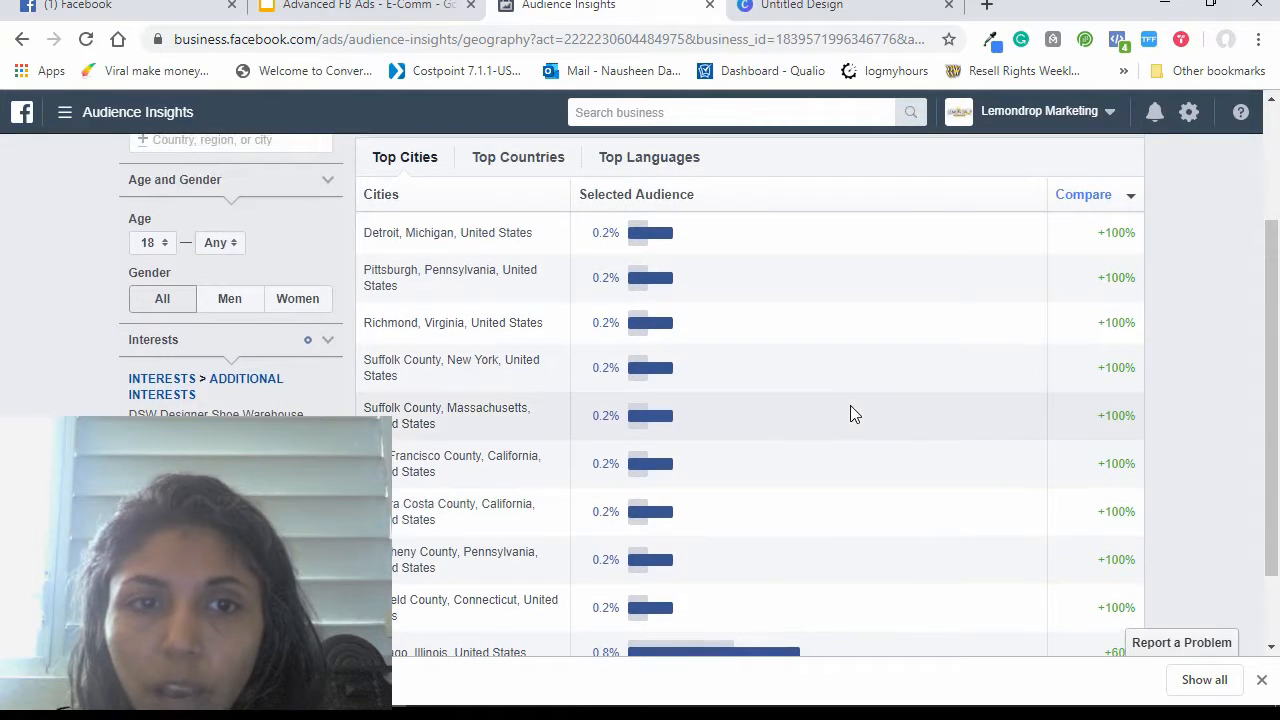
scroll(850, 411, up, 1)
View the audience's Activity data and examine the Frequency of Activities and Device Users charts.
click(1043, 206)
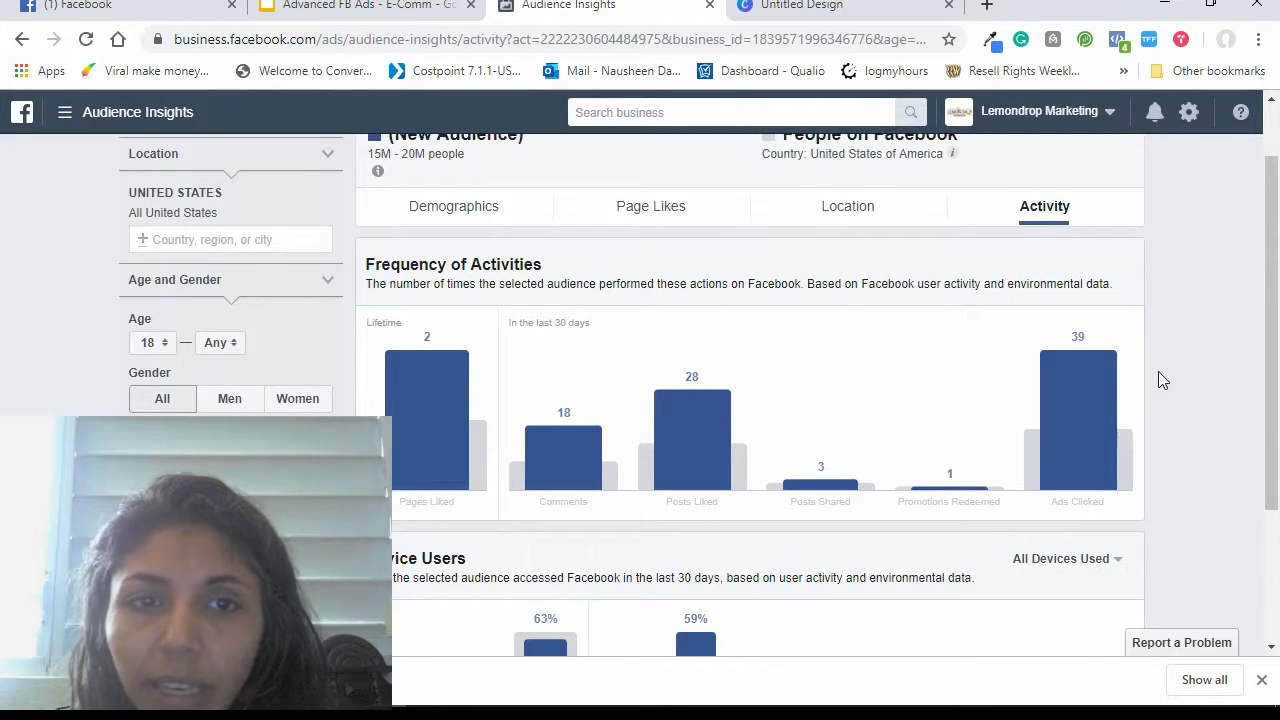
scroll(1160, 380, down, 1)
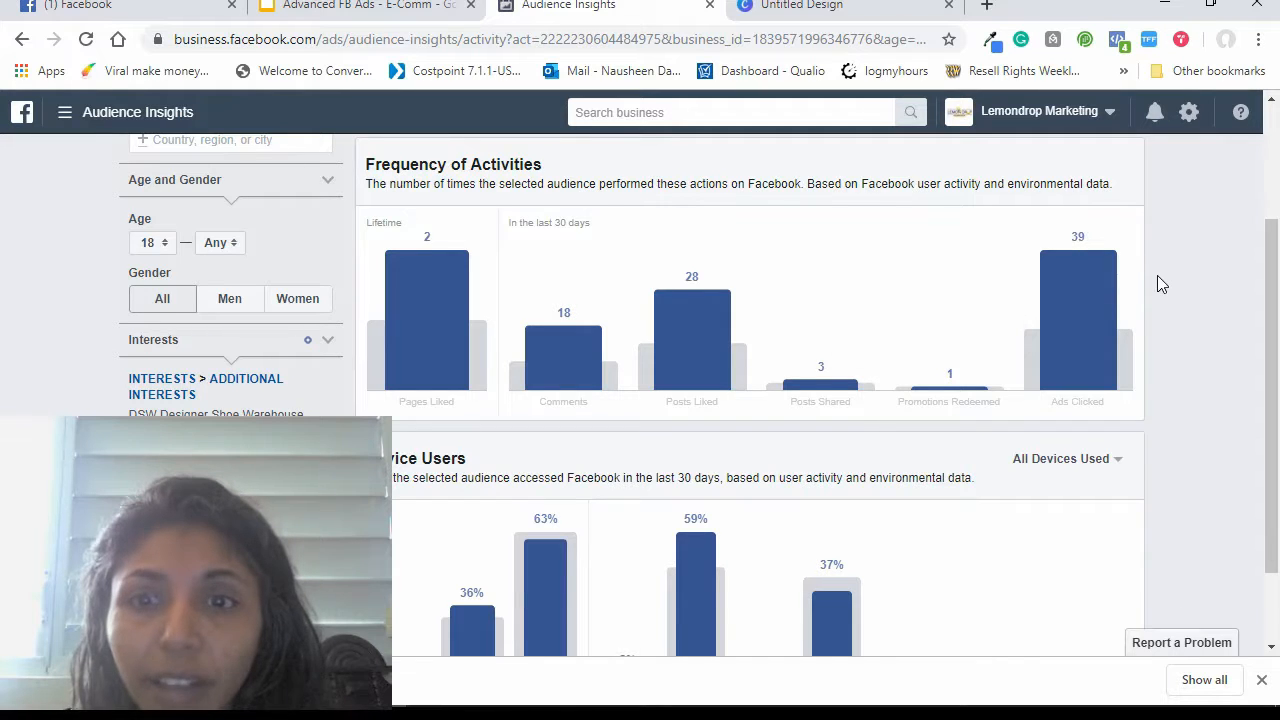
scroll(1157, 275, down, 1)
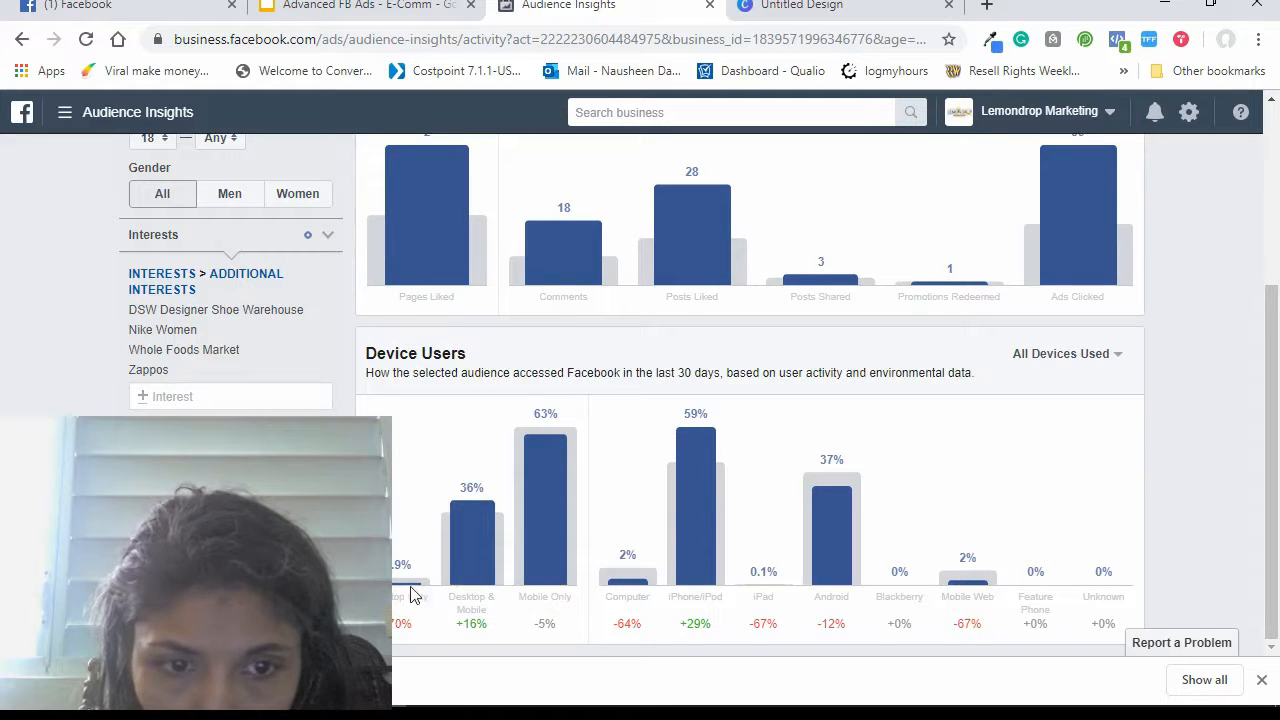
mouse_move(413, 575)
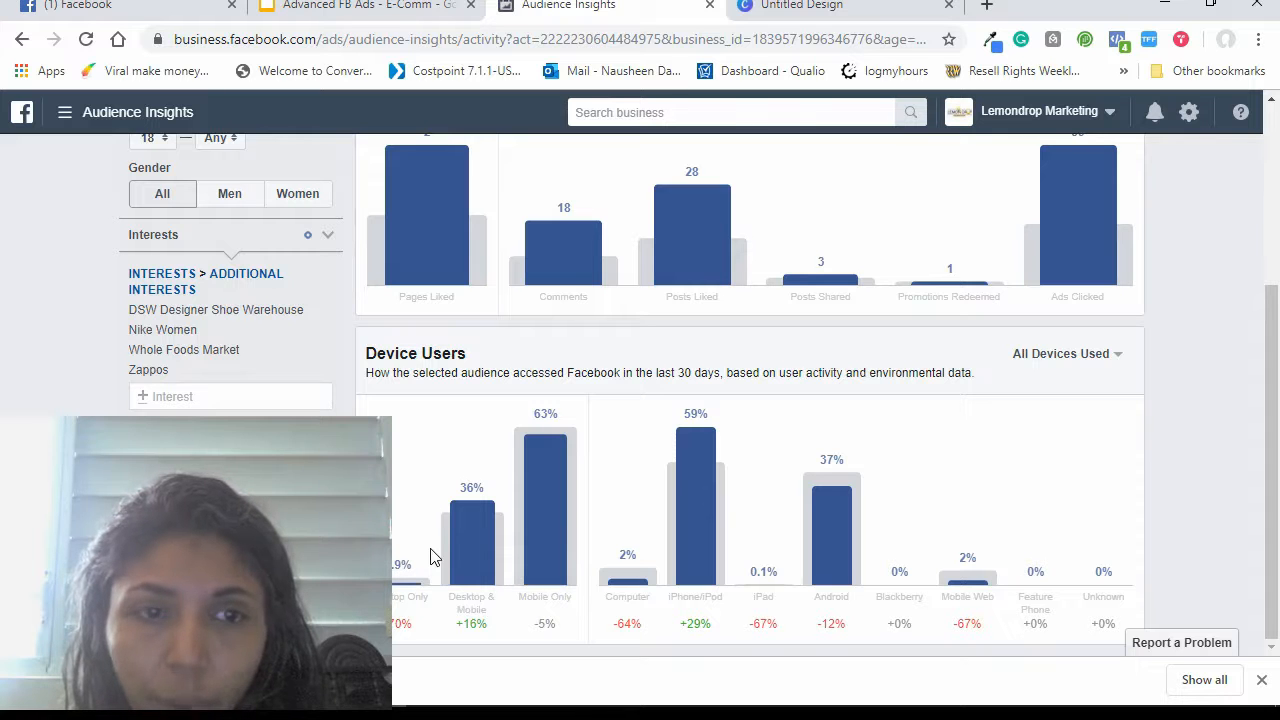
scroll(430, 557, up, 3)
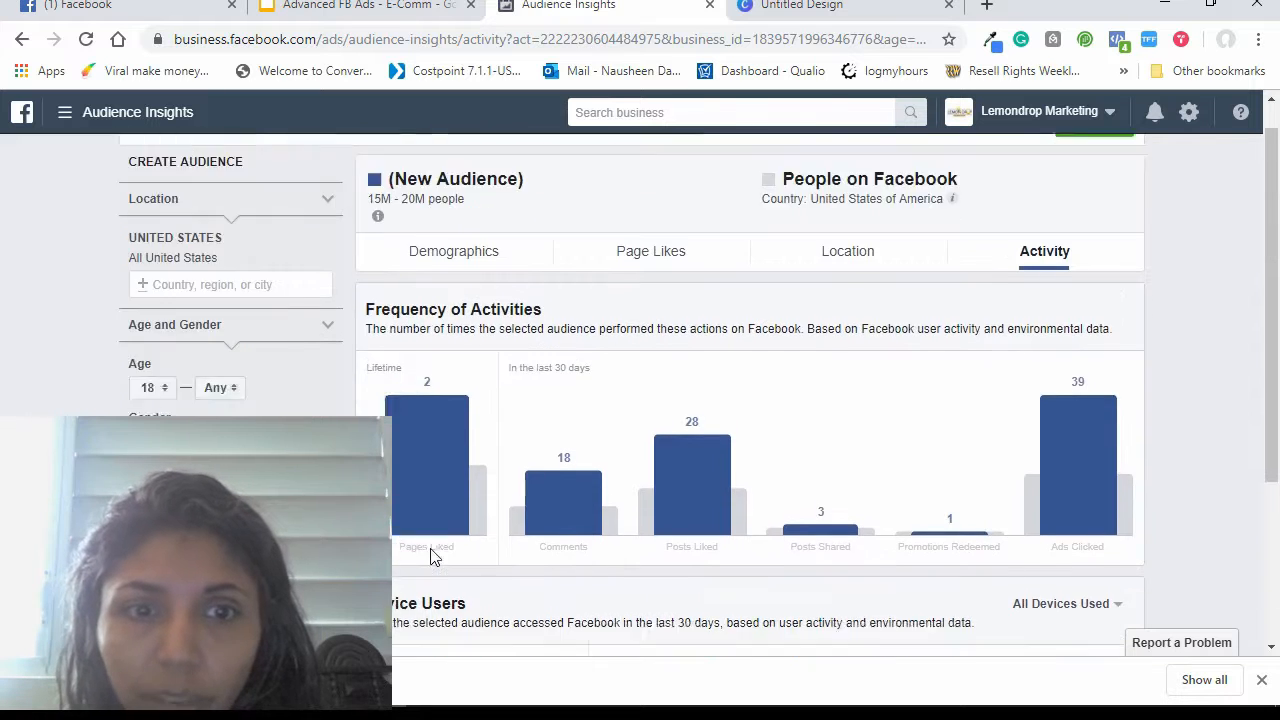
Review the audience's Activity charts and highlight its estimated size beneath the audience name.
scroll(430, 557, down, 3)
scroll(430, 557, up, 3)
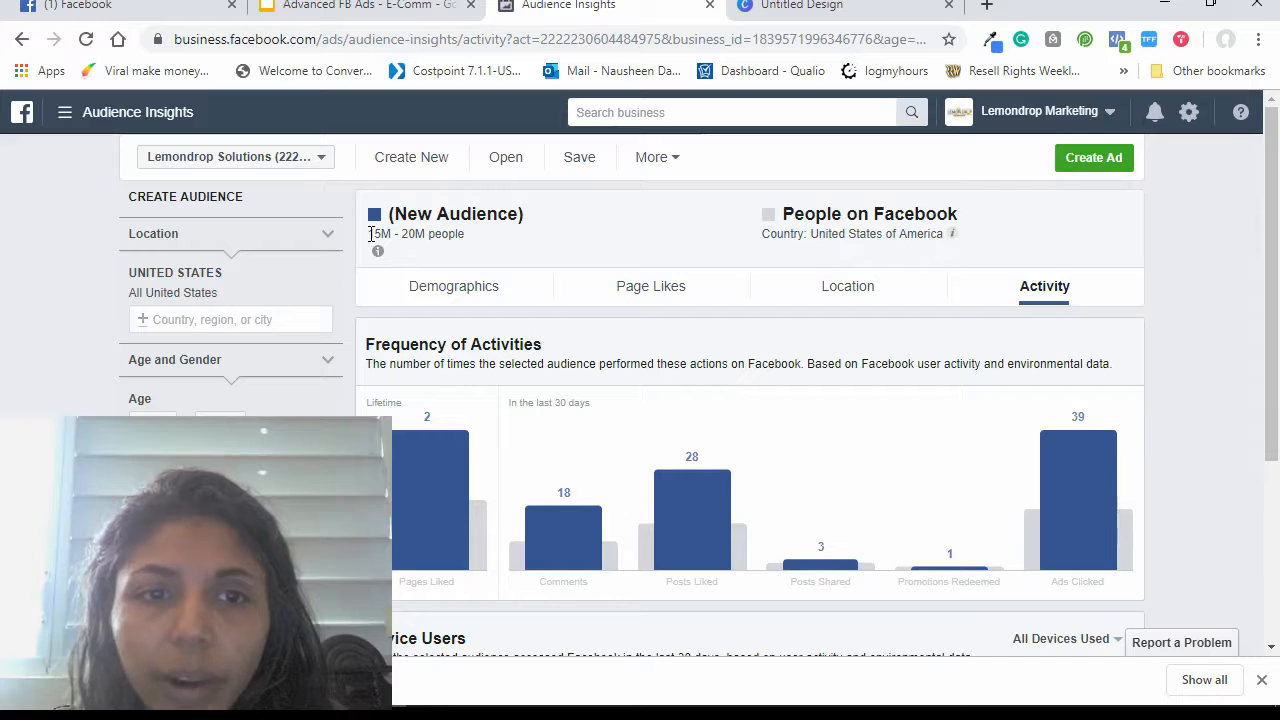
drag(372, 234, 510, 242)
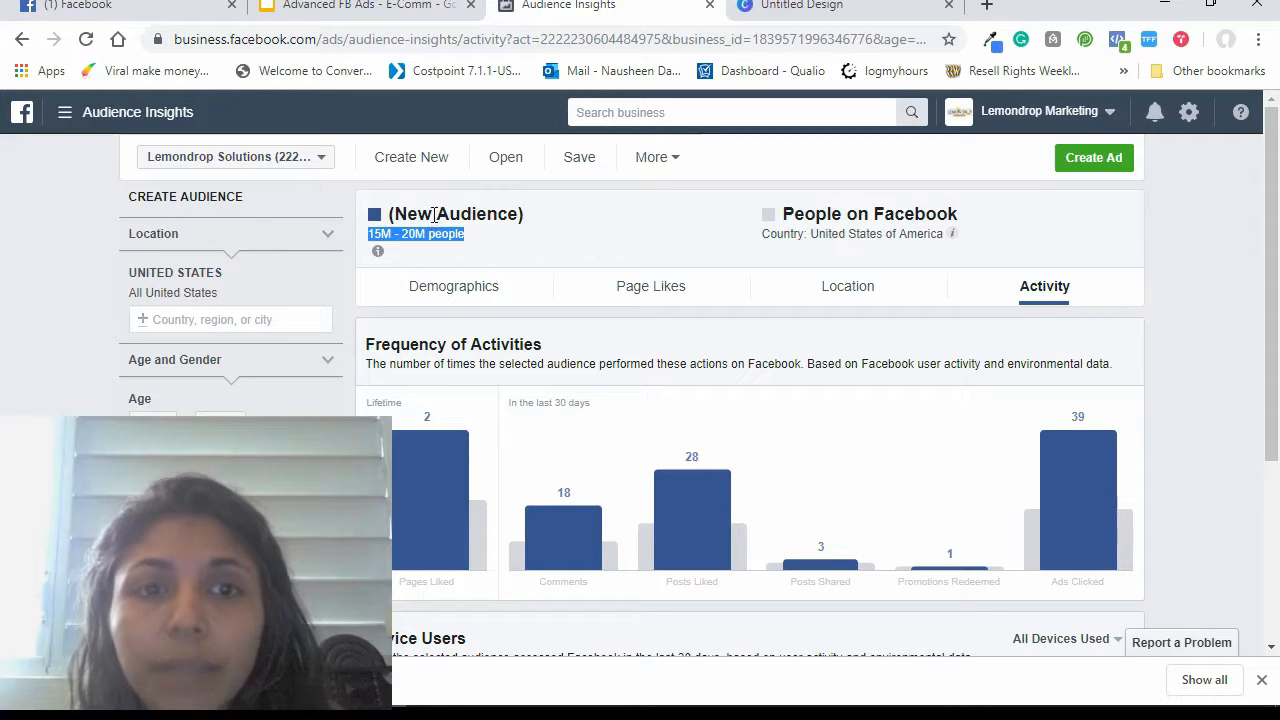
click(538, 220)
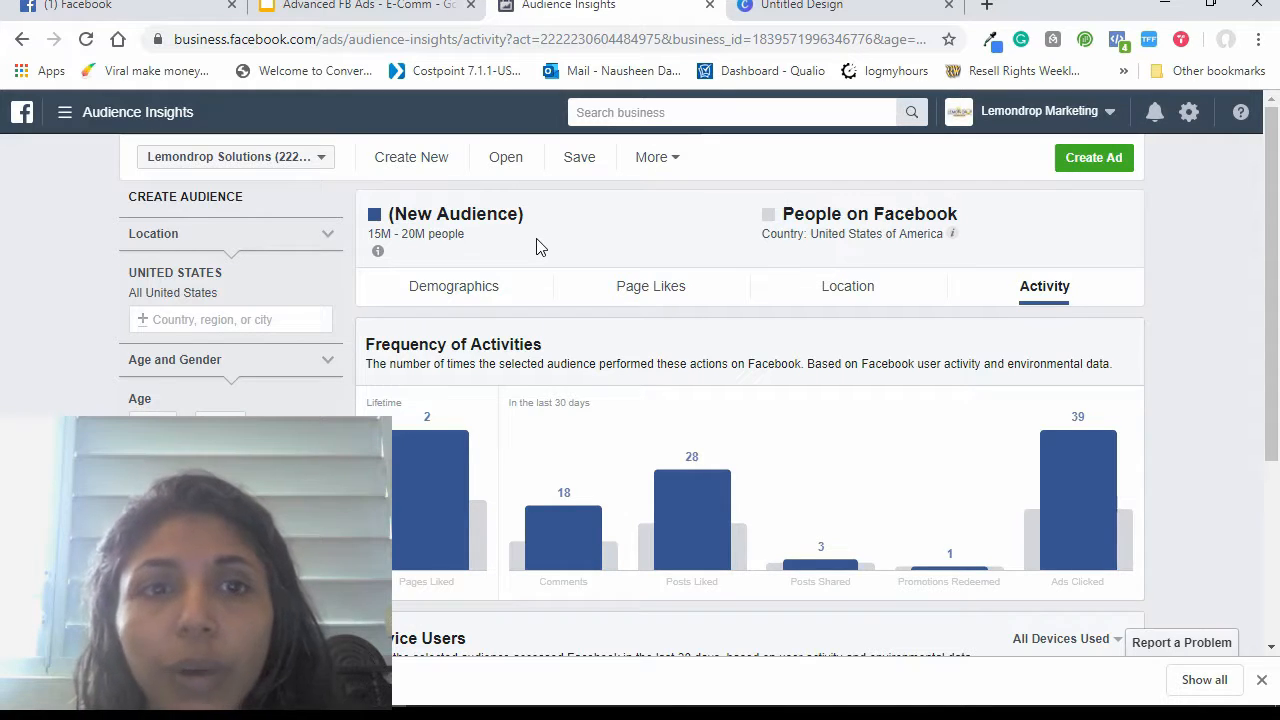
Consult the Finding & Building Audience Assets slide in the Google Slides presentation and return to Audience Insights.
click(66, 117)
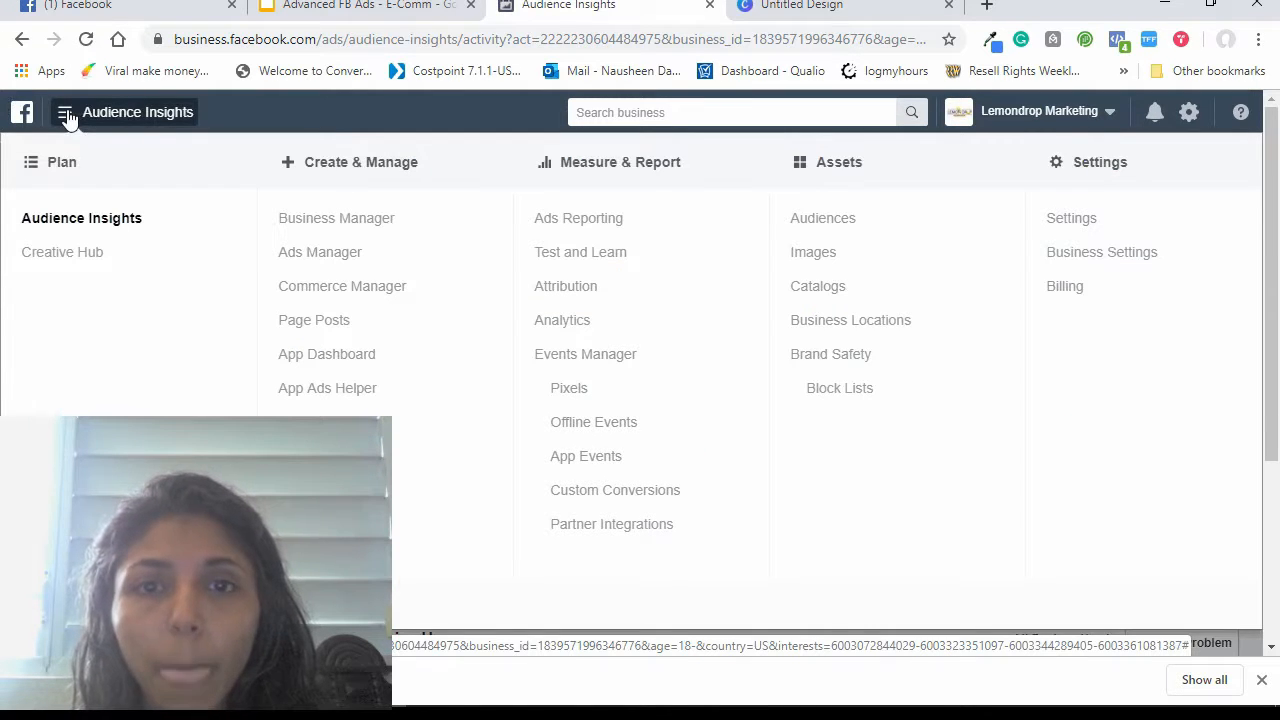
click(418, 8)
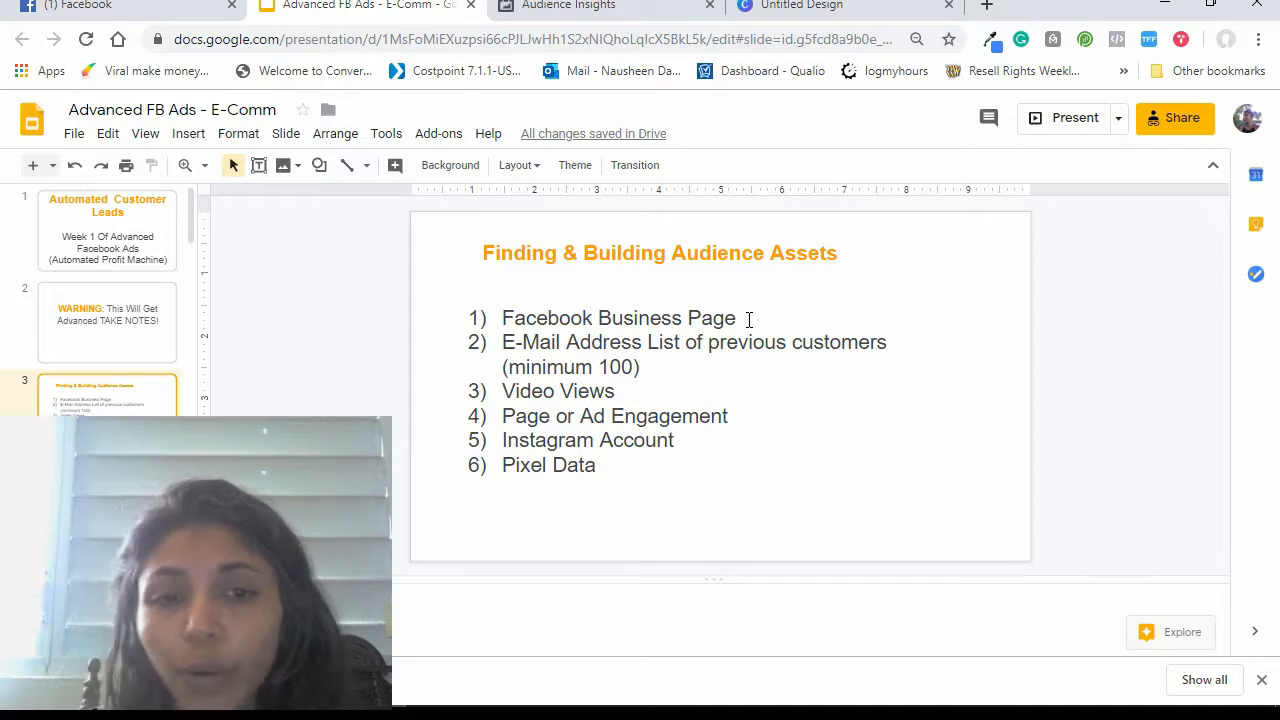
click(665, 6)
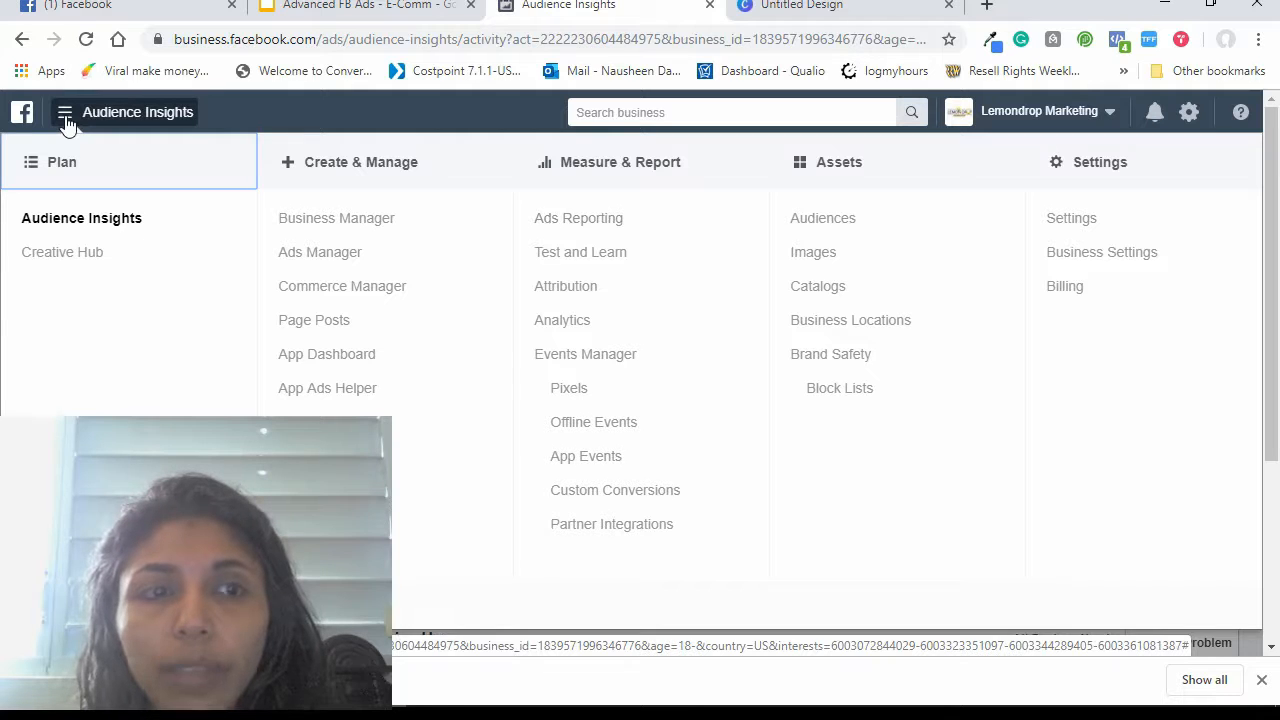
Go to the Audiences asset library, leaving Audience Insights without saving the new audience.
click(65, 120)
click(66, 122)
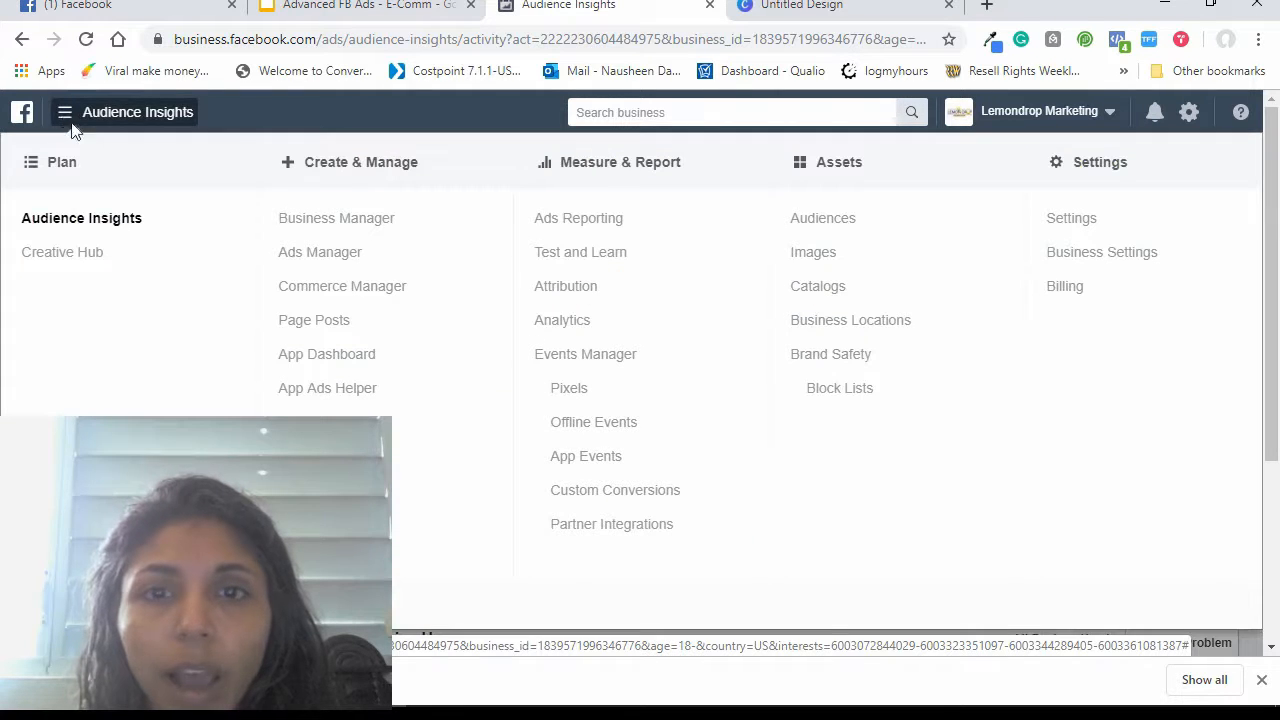
click(833, 236)
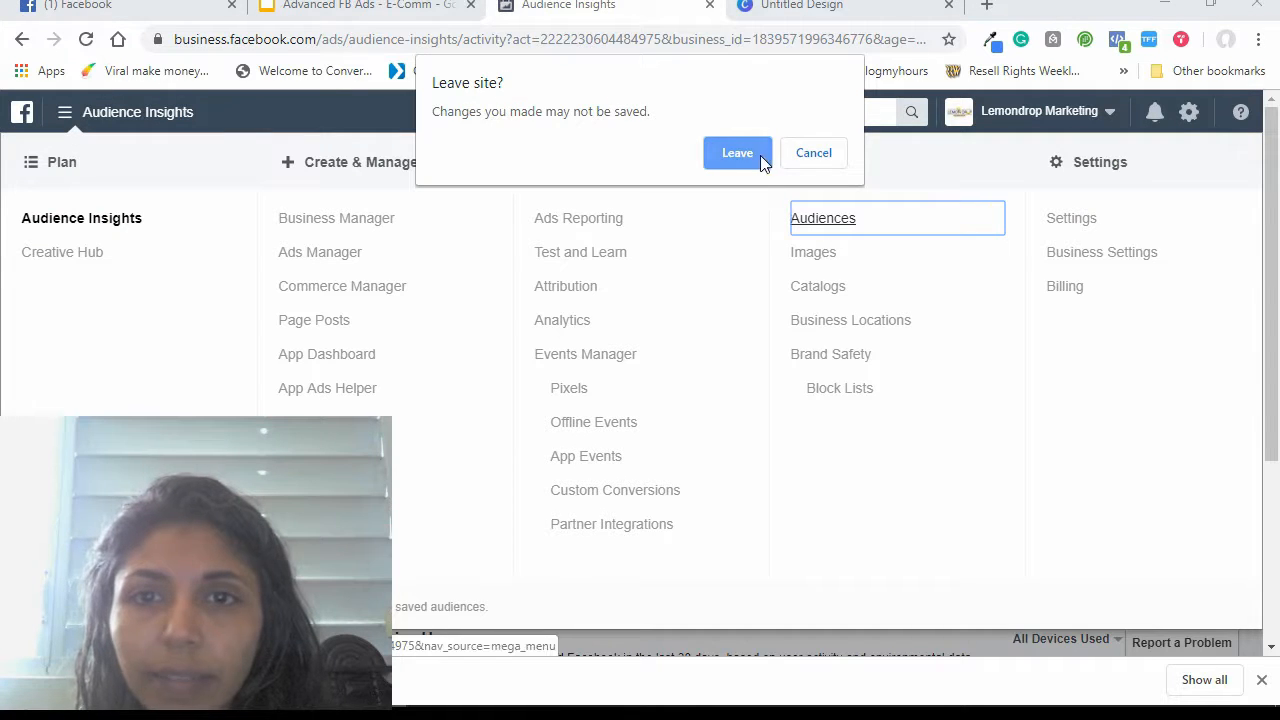
click(737, 153)
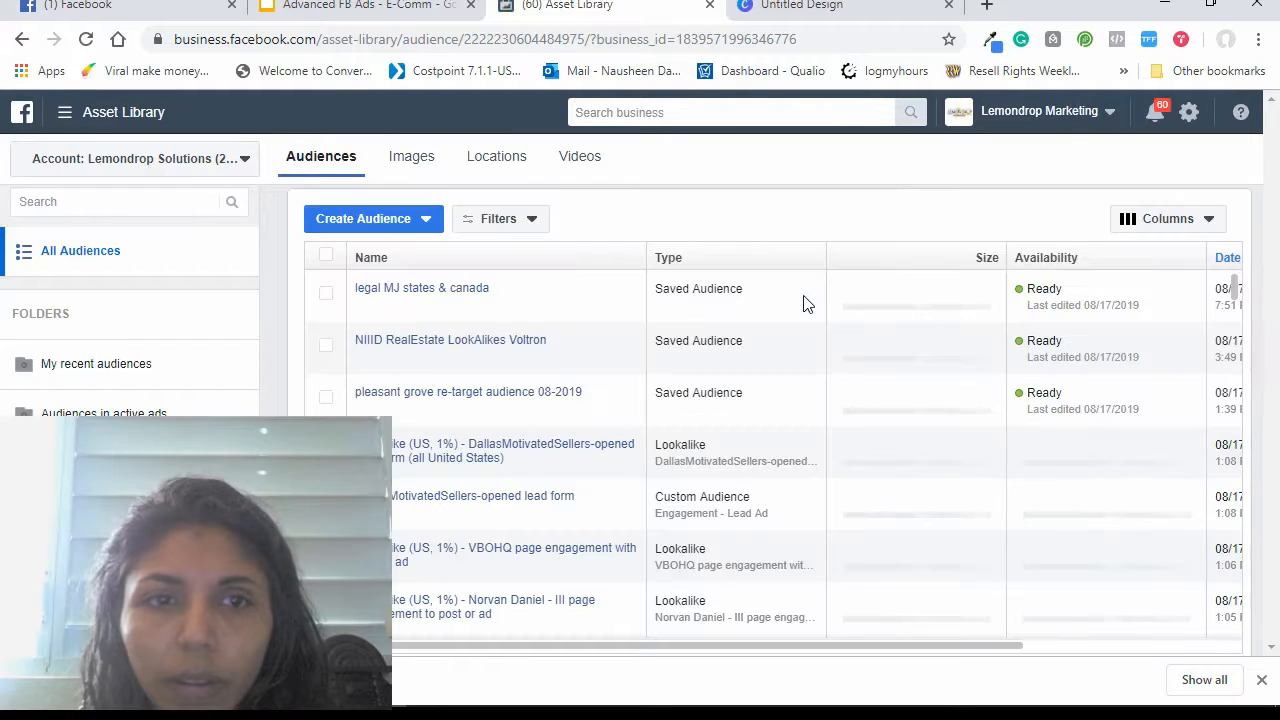
Preview the Website traffic custom audience form, look through its available pixels, and close it without creating an audience.
click(408, 222)
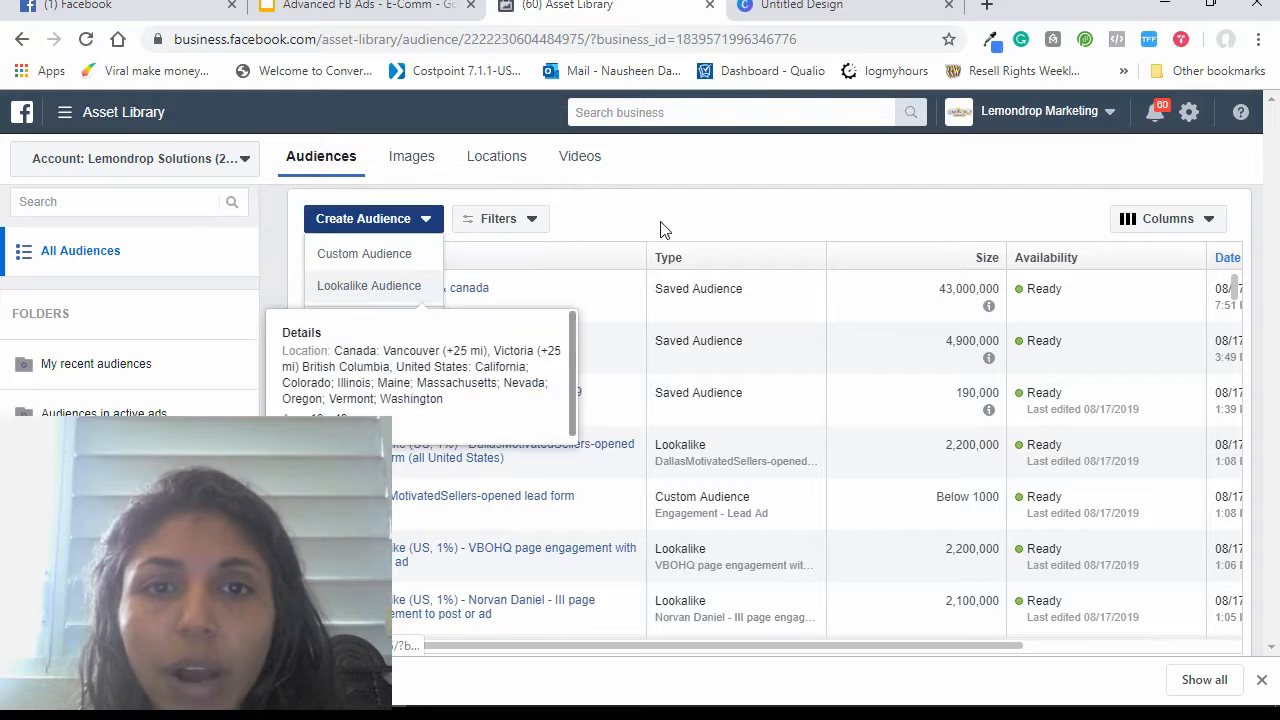
click(365, 256)
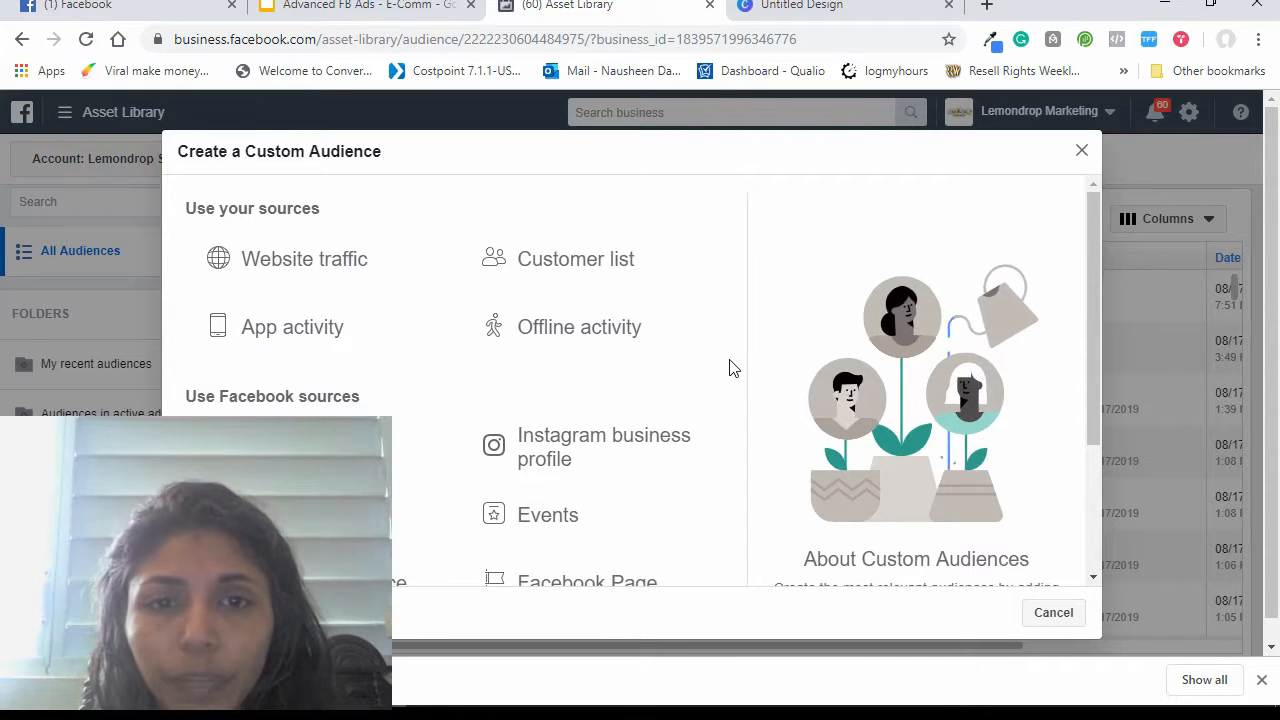
click(325, 260)
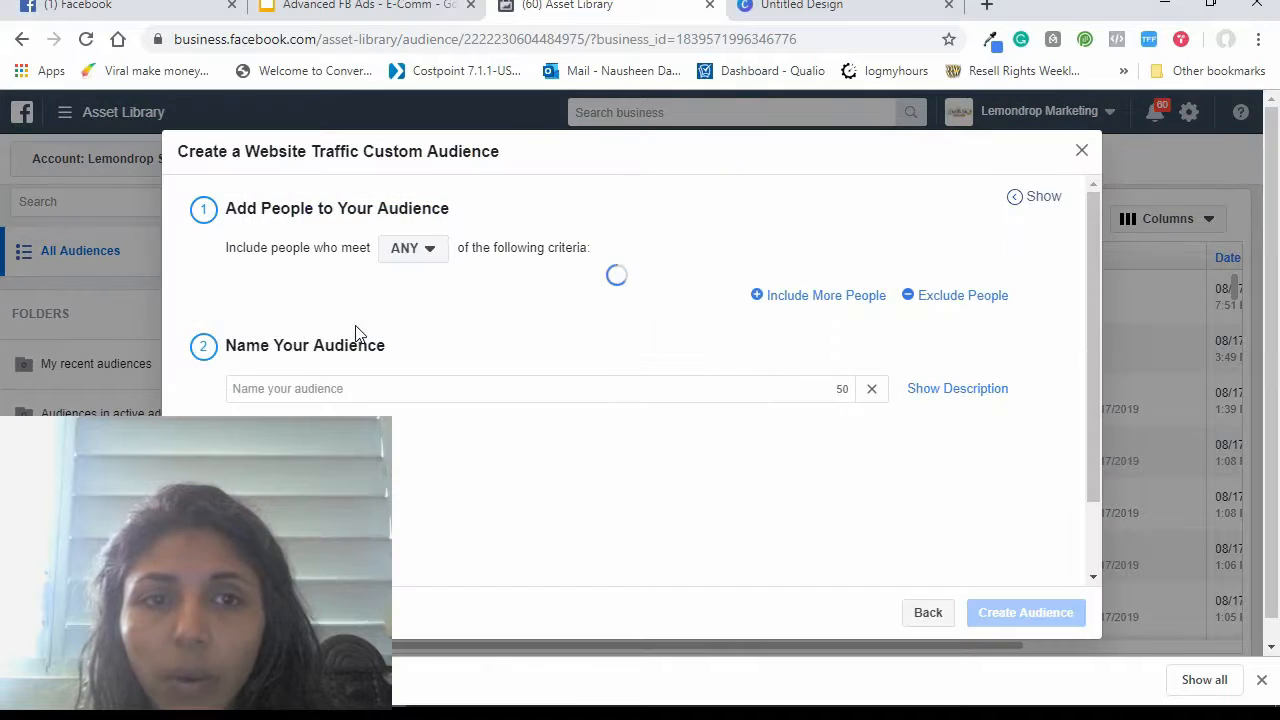
click(310, 289)
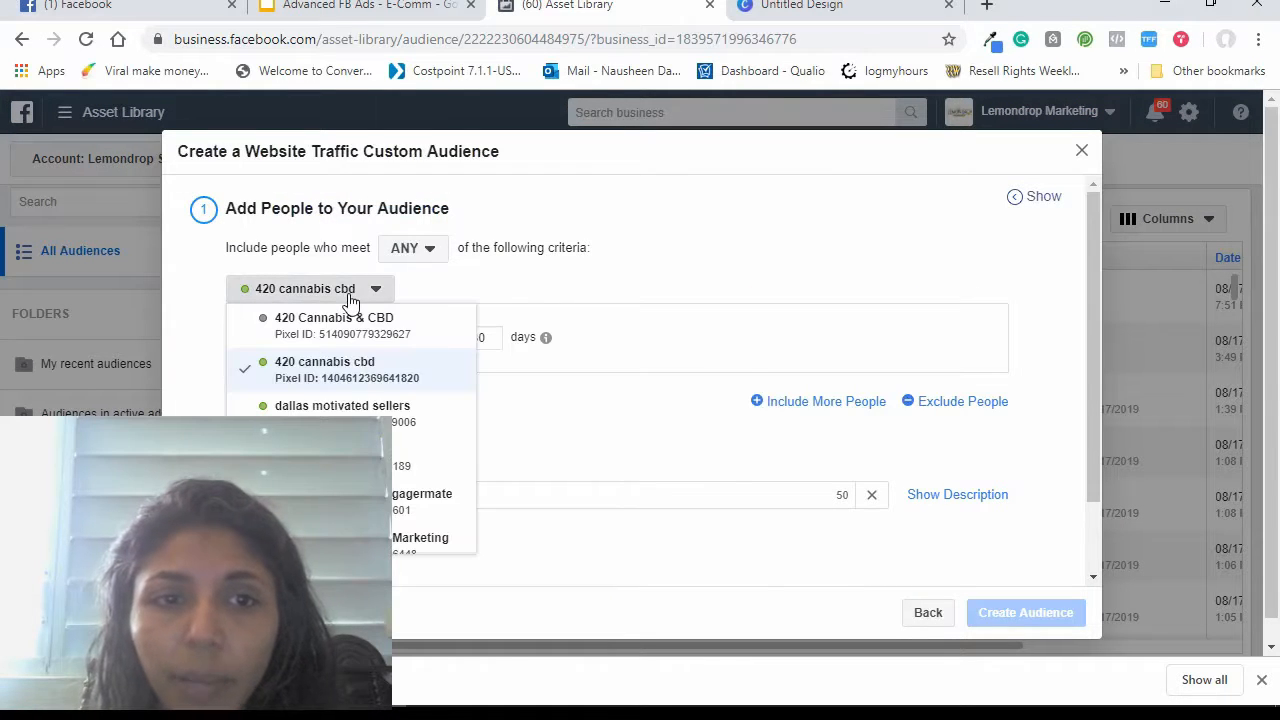
scroll(350, 360, down, 1)
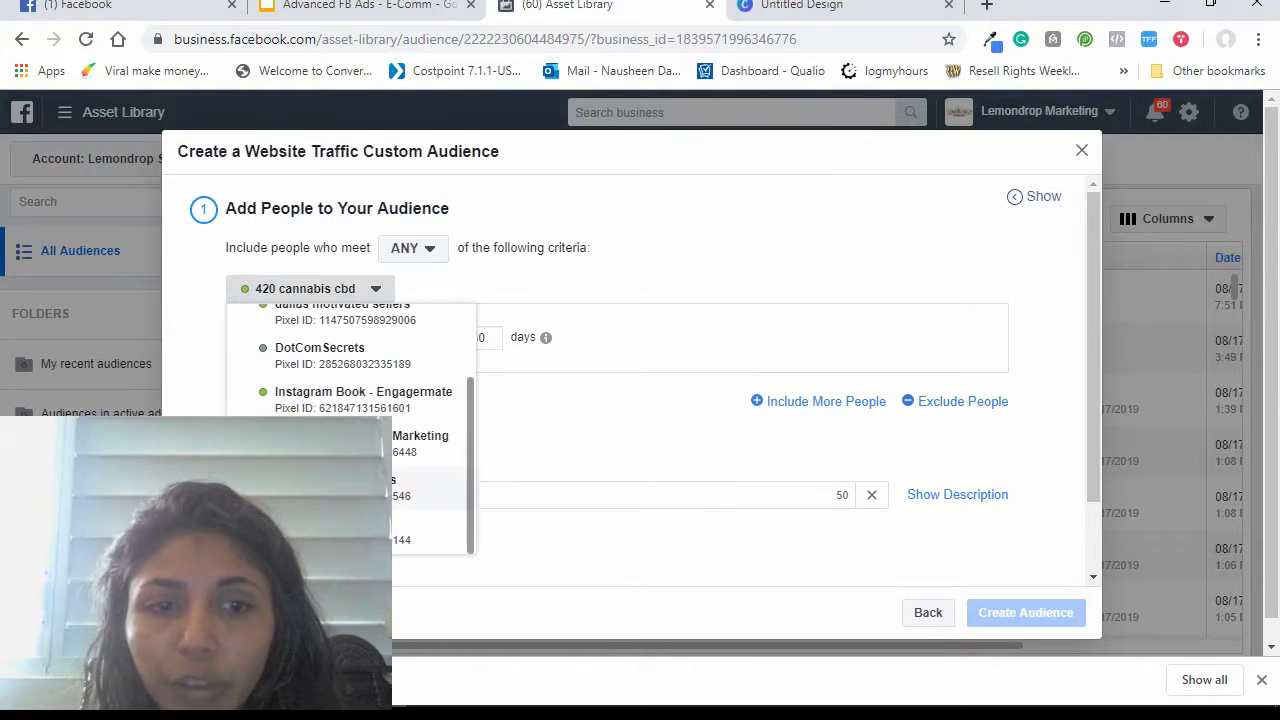
click(617, 272)
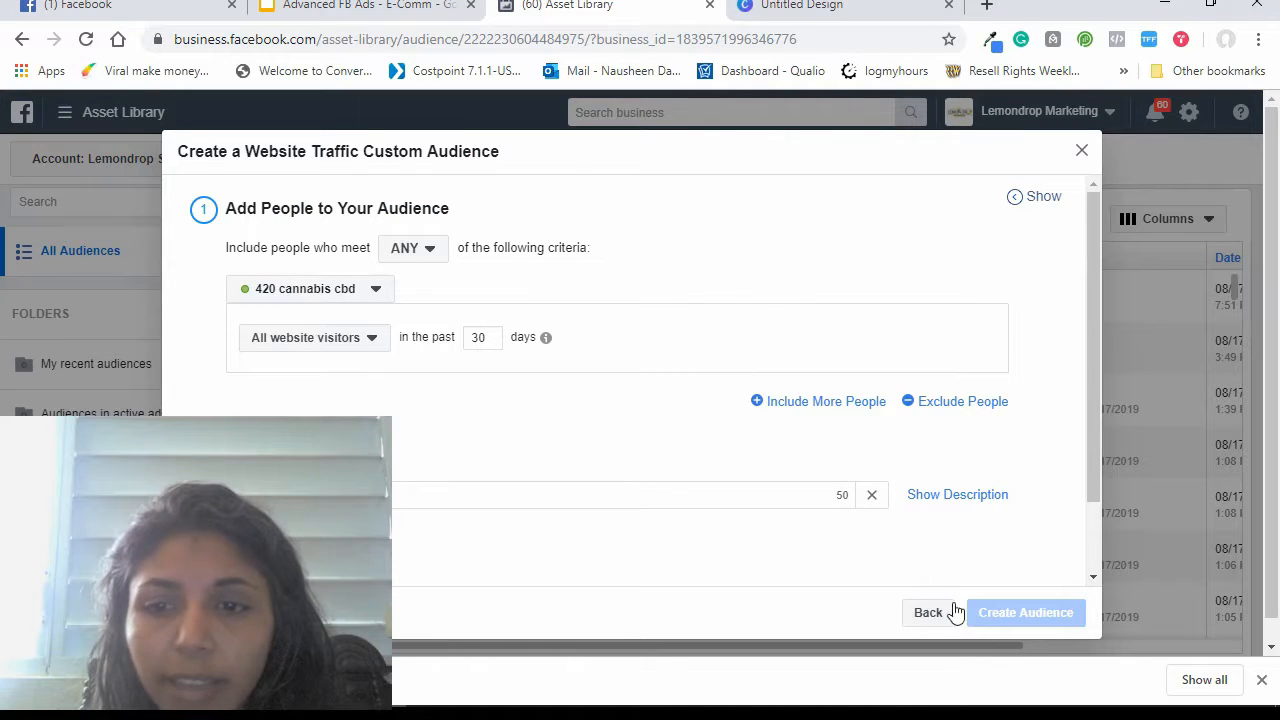
click(1083, 155)
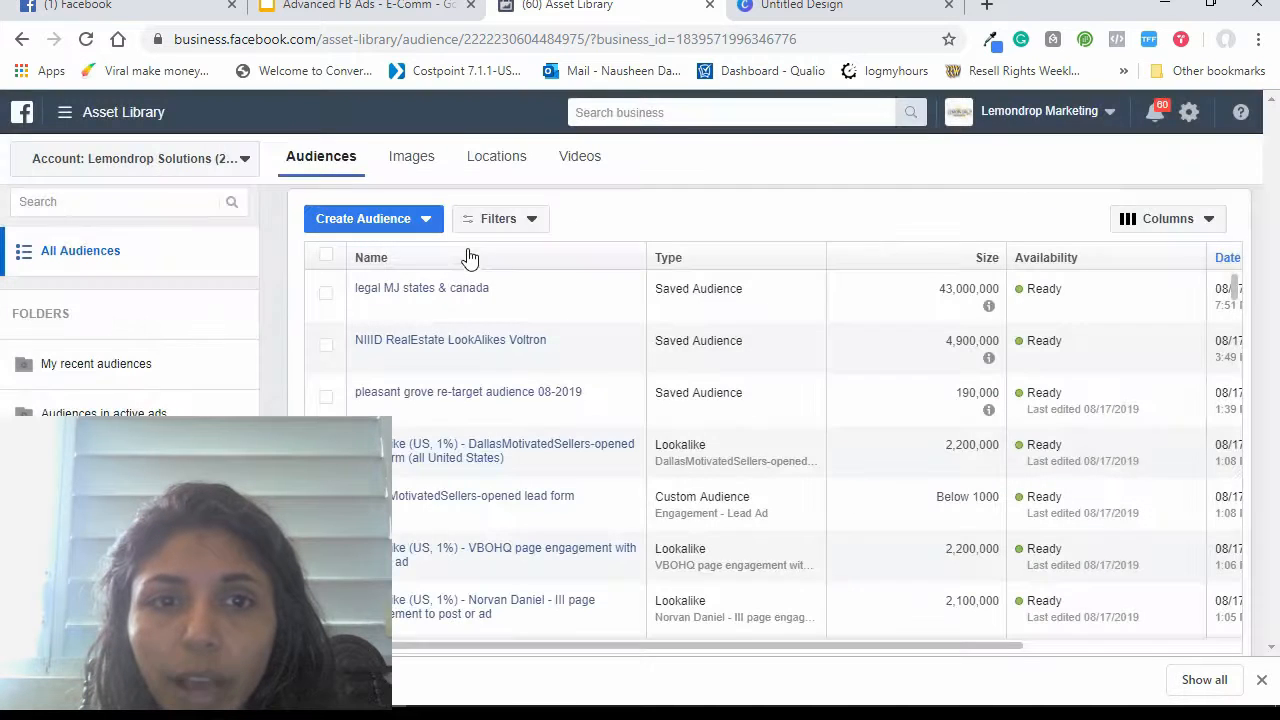
Preview the Facebook Page custom audience form, view the list of selectable pages, and close it without creating an audience.
click(433, 228)
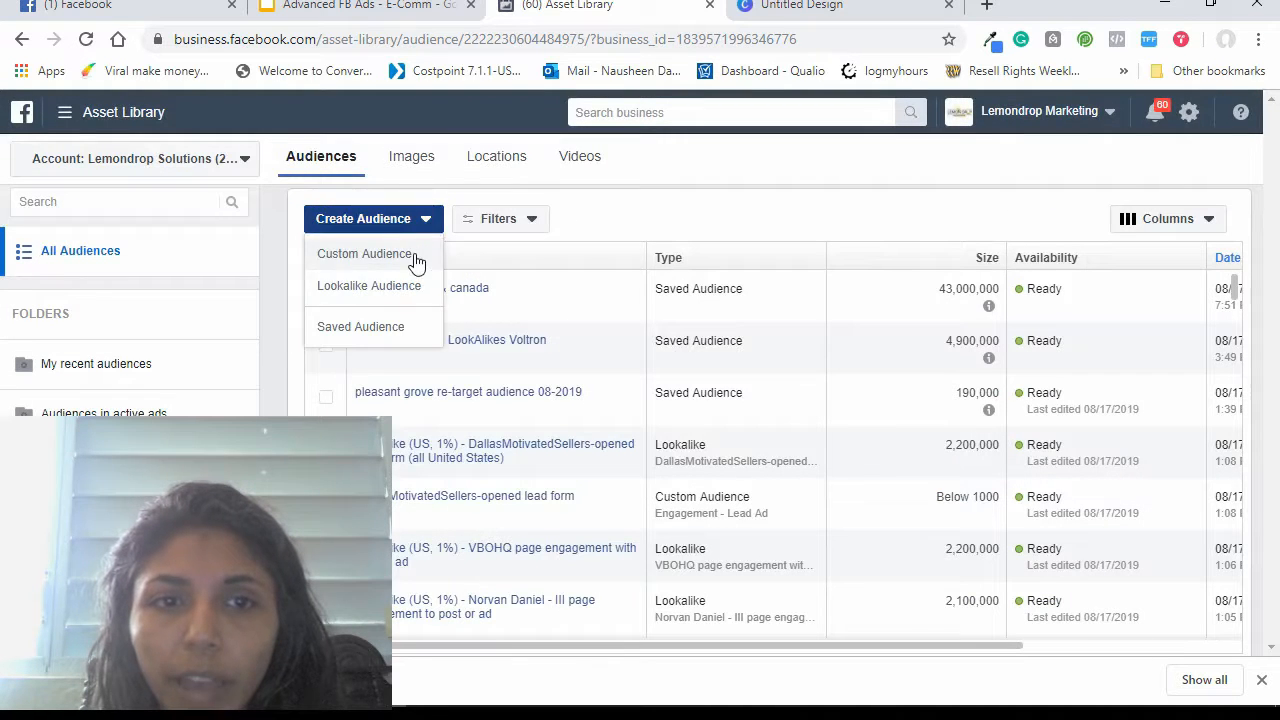
click(417, 257)
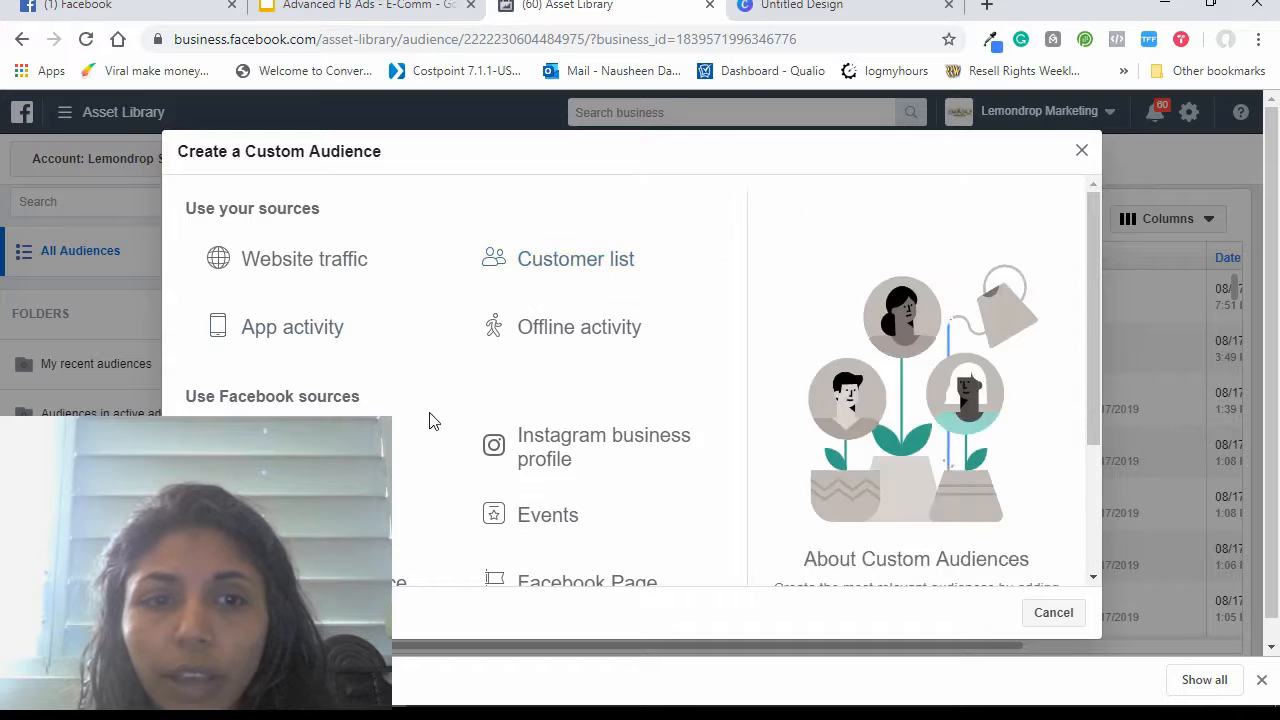
scroll(551, 497, down, 2)
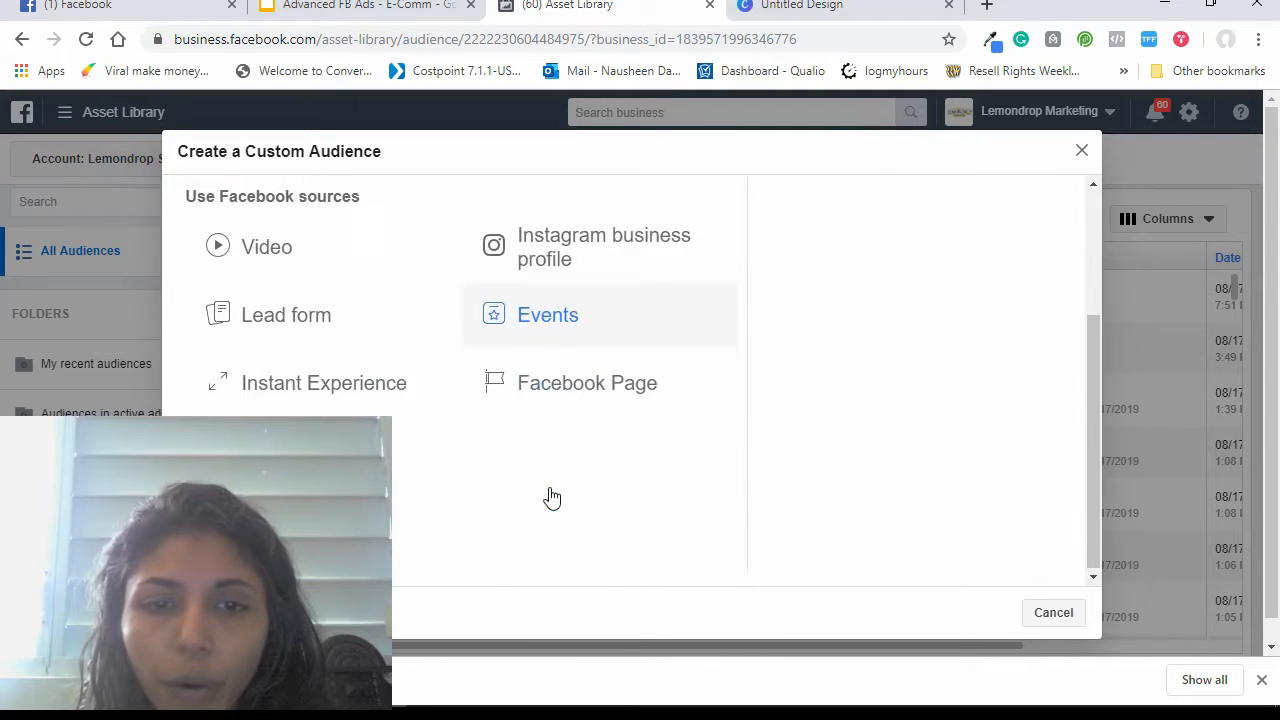
click(563, 397)
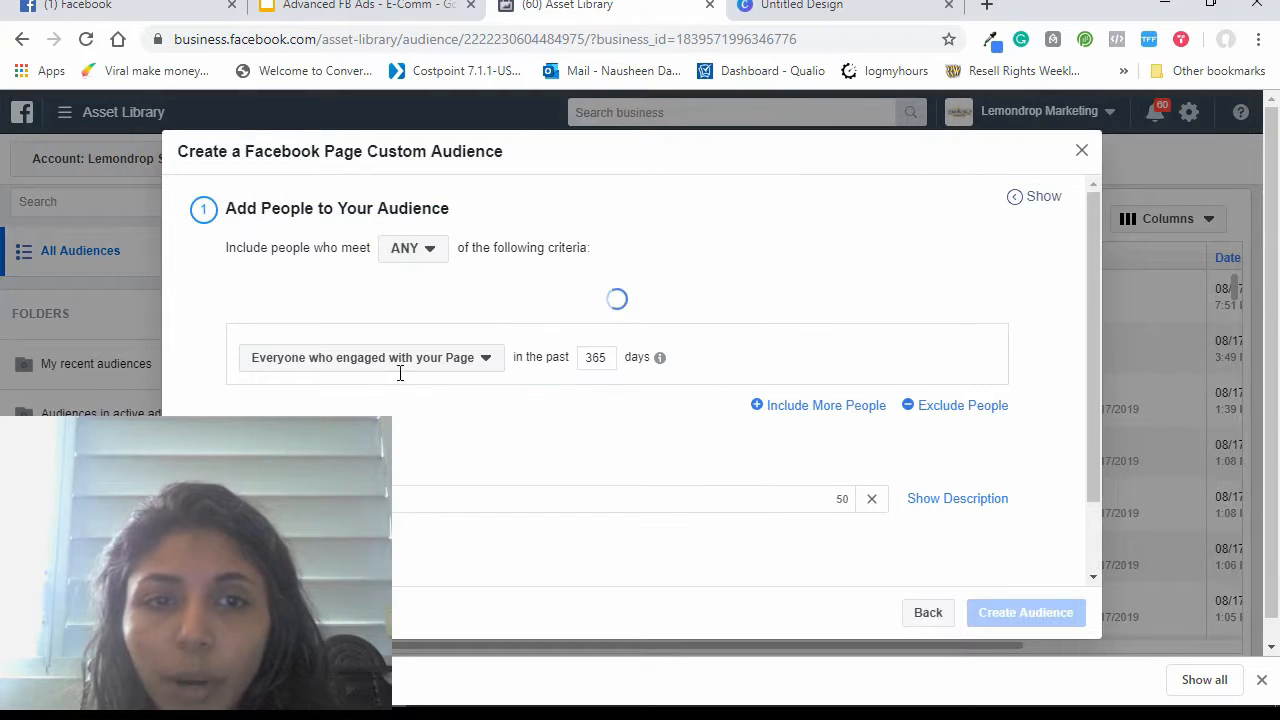
click(410, 303)
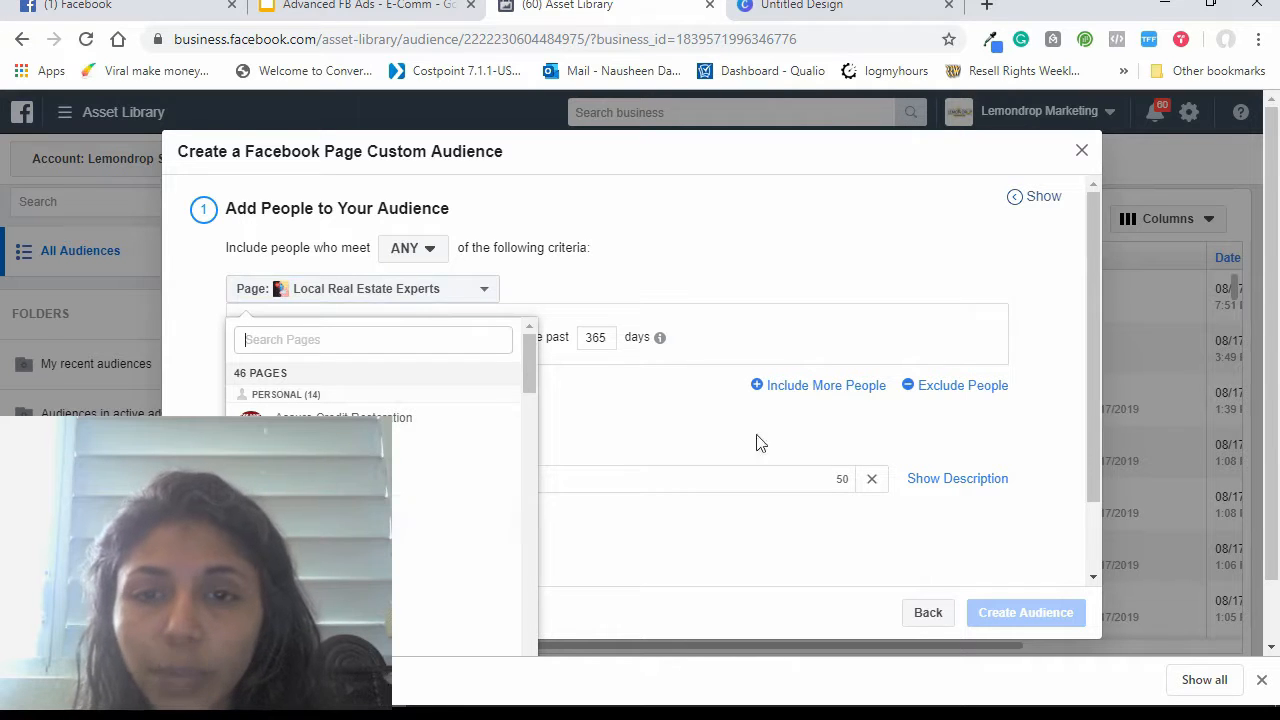
click(1081, 150)
Open a customer list custom audience form based on a file that doesn't include LTV.
click(413, 222)
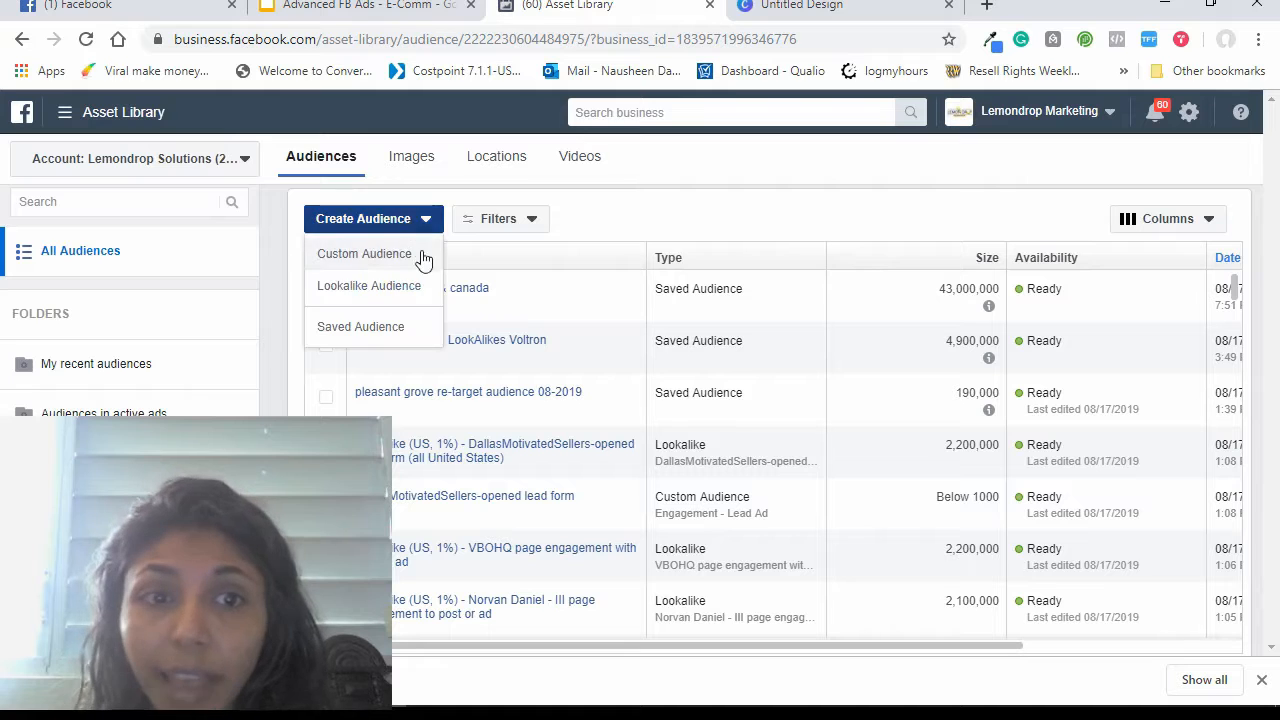
click(412, 258)
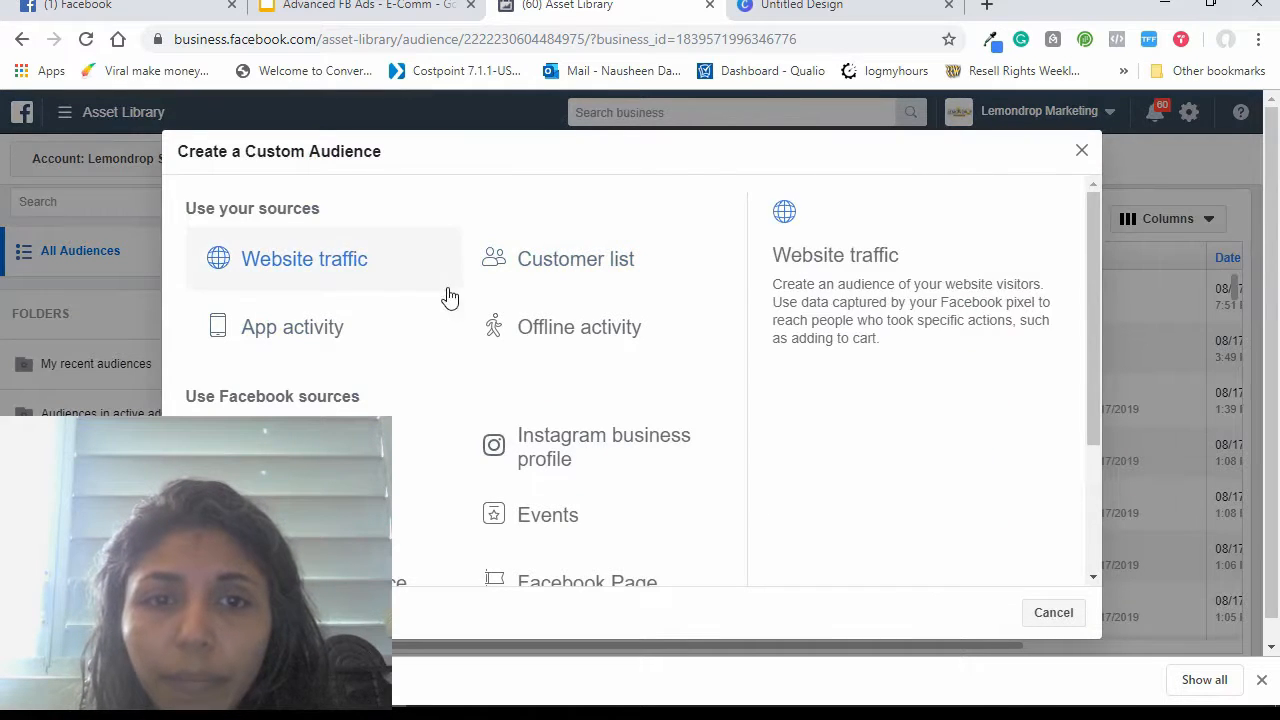
click(624, 270)
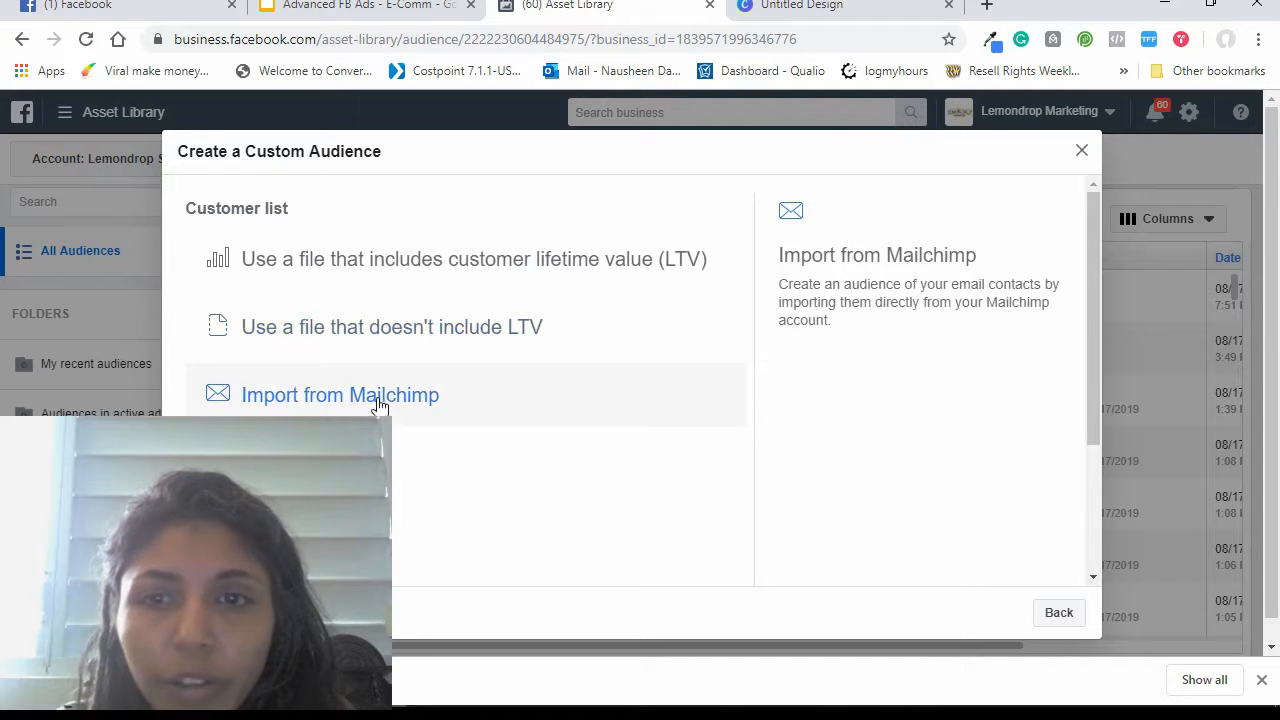
click(457, 348)
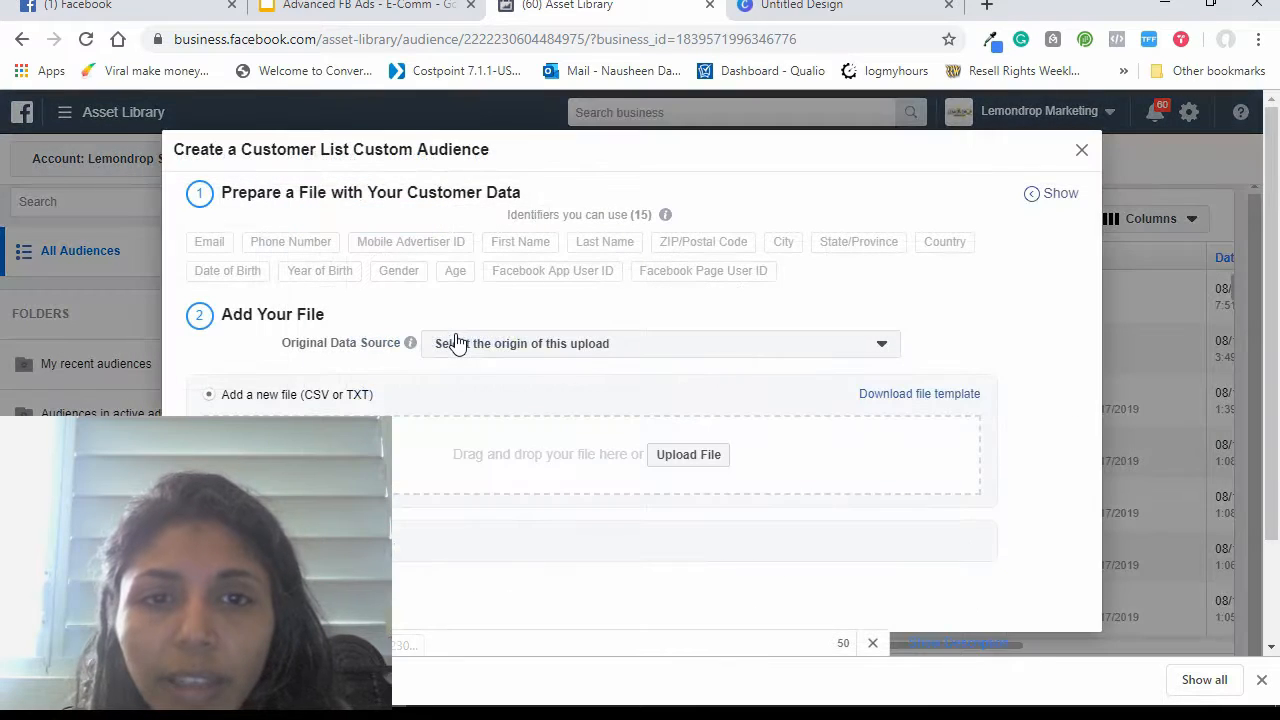
Examine the customer data identifiers accepted in the file, including Facebook App User ID and Phone Number.
scroll(476, 345, down, 1)
scroll(476, 345, up, 1)
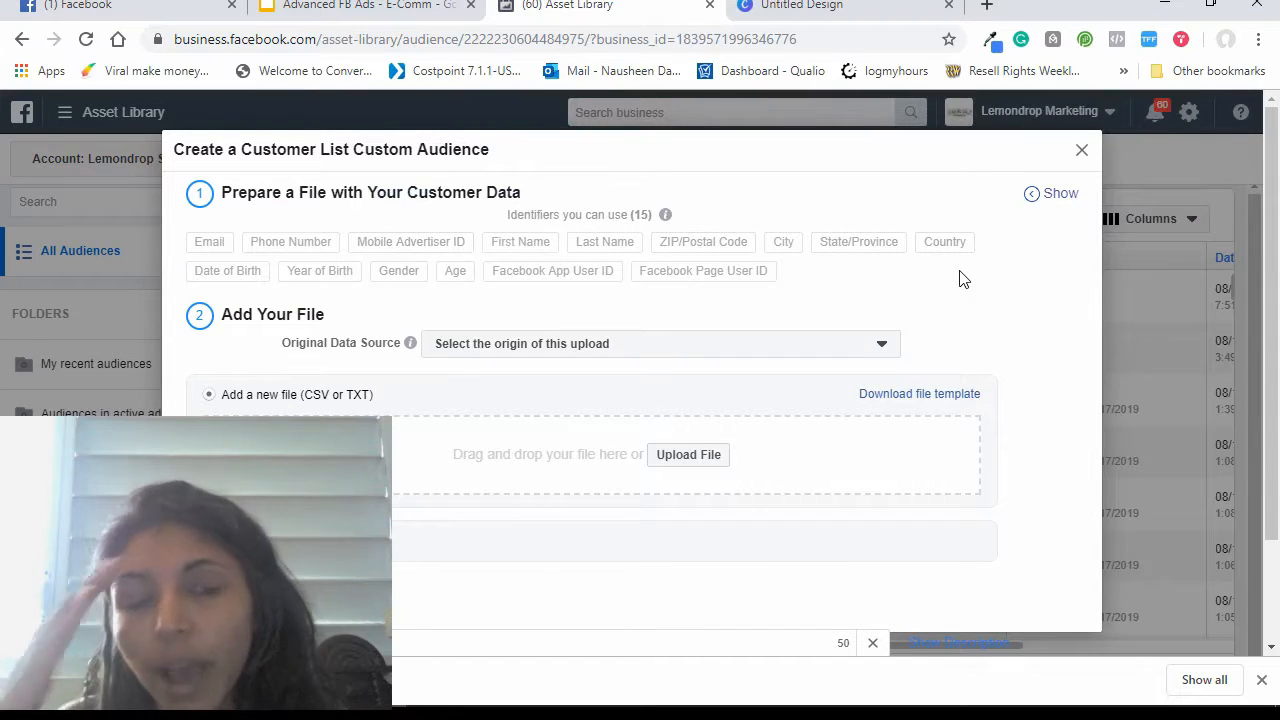
mouse_move(522, 270)
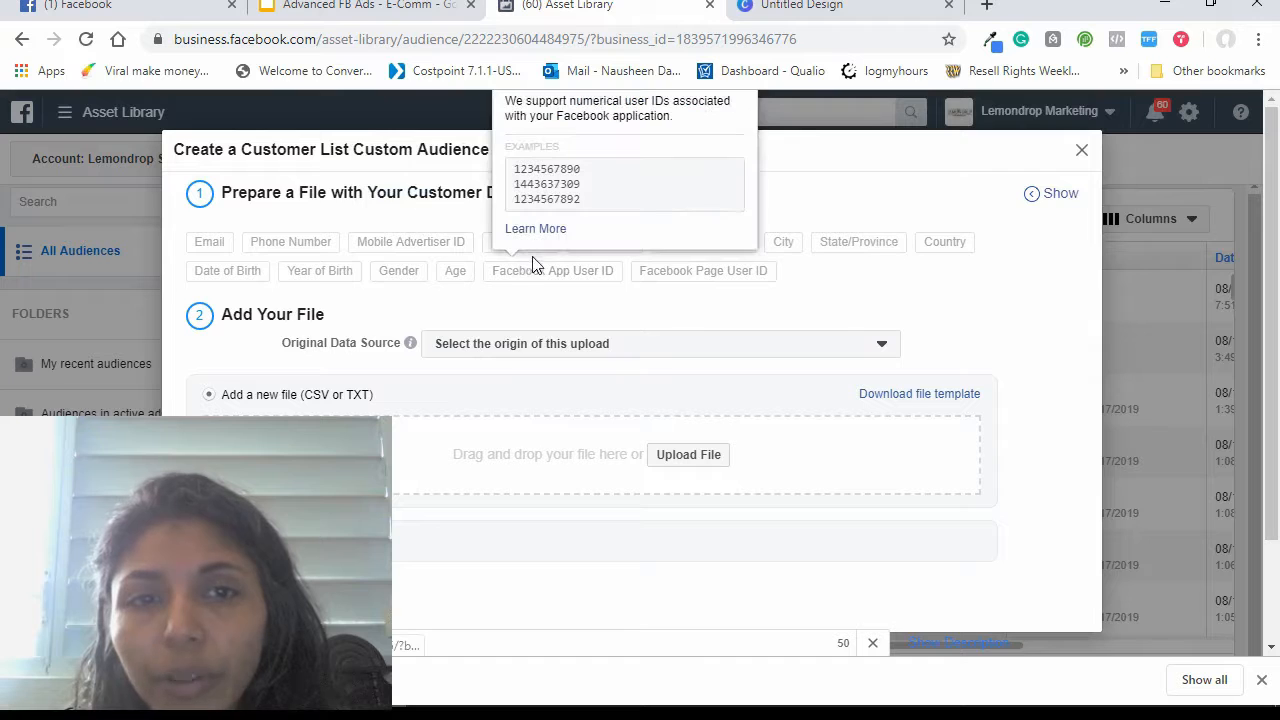
mouse_move(214, 248)
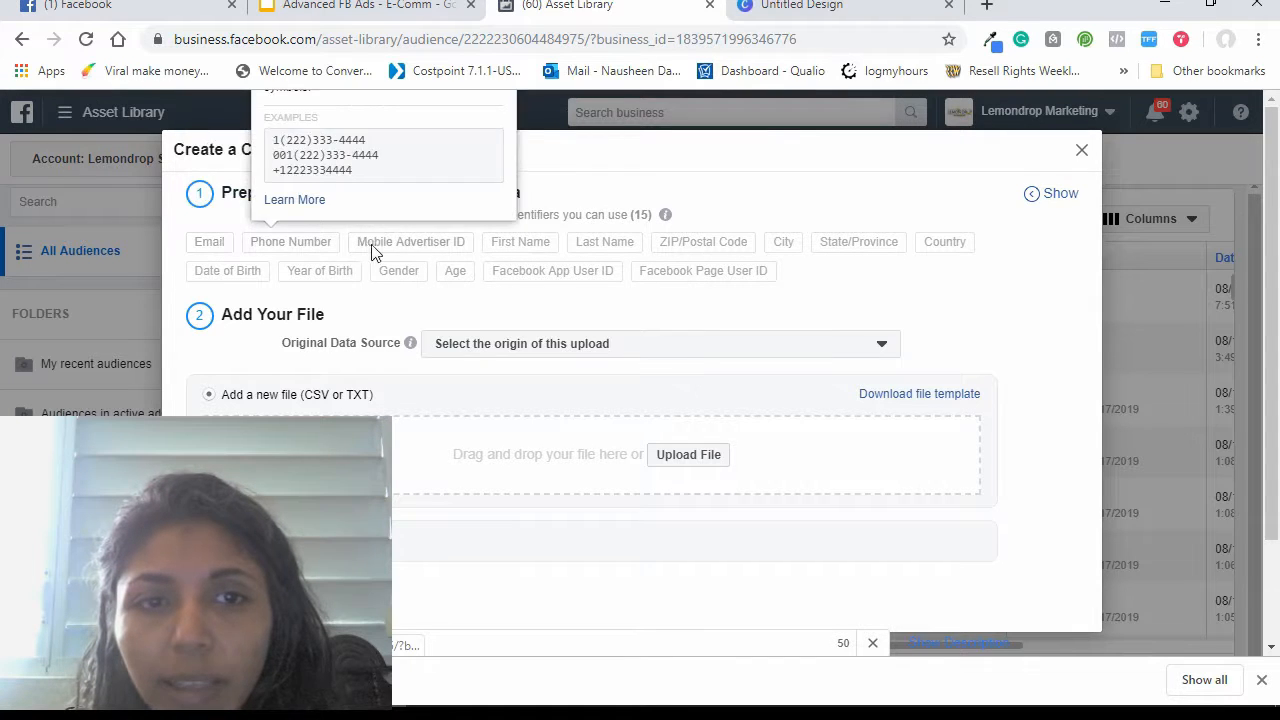
mouse_move(962, 254)
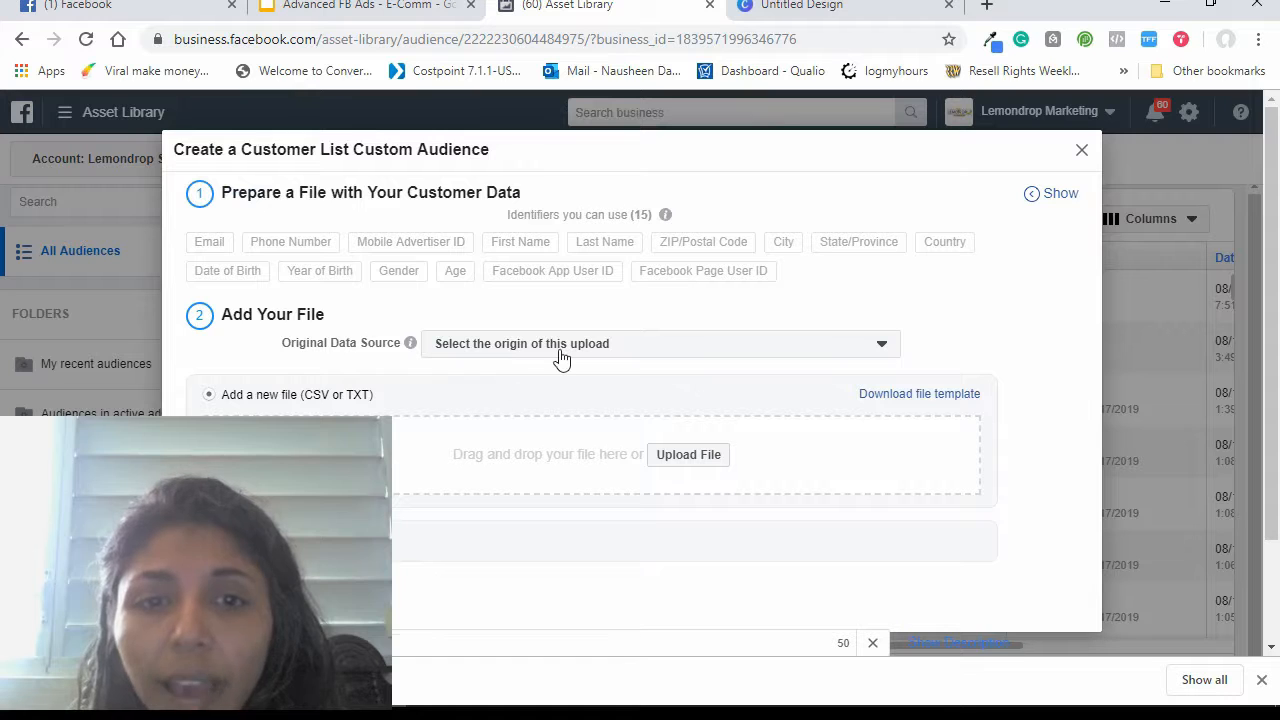
View the Original Data Source choices and file upload options, and close the customer list form without creating an audience.
click(624, 350)
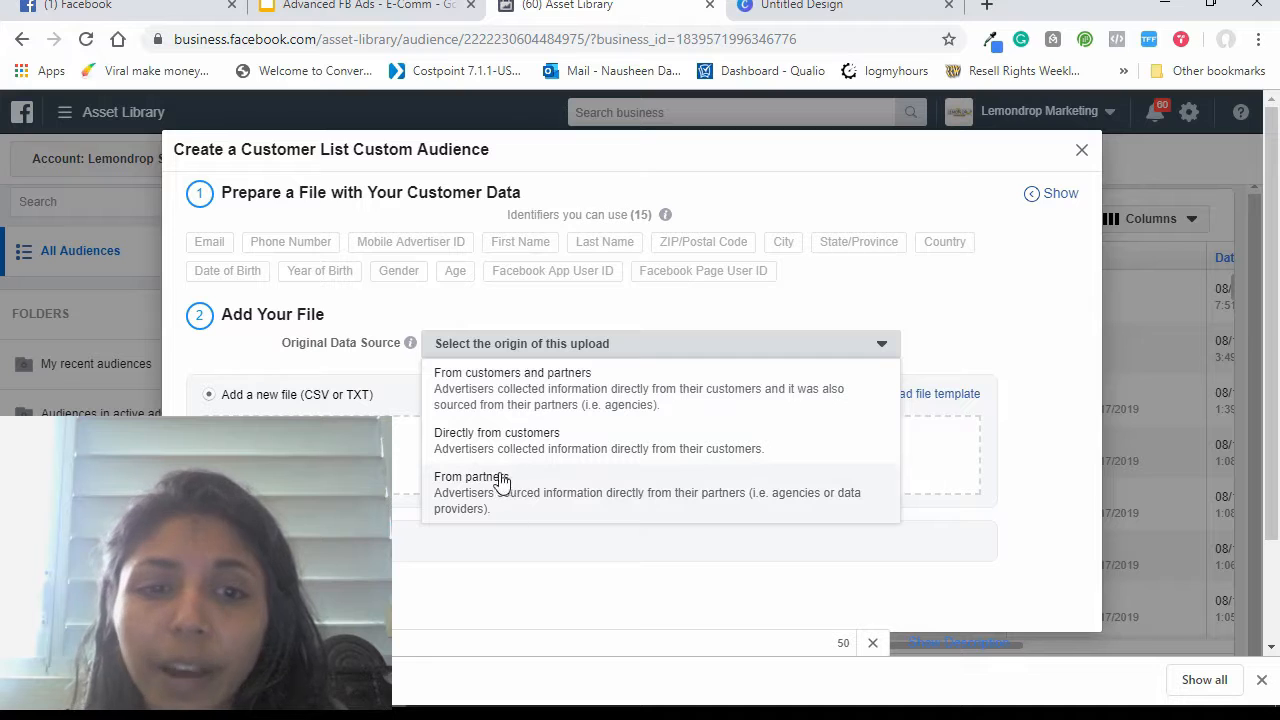
click(405, 368)
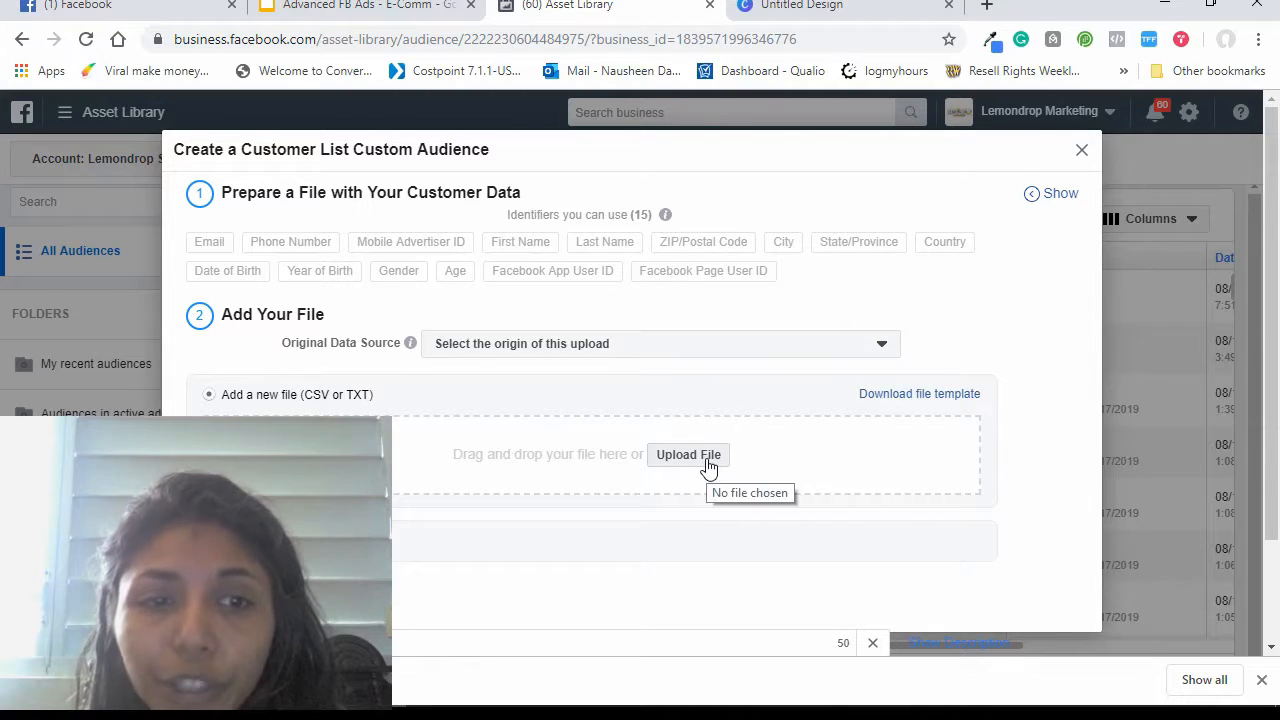
scroll(706, 466, down, 3)
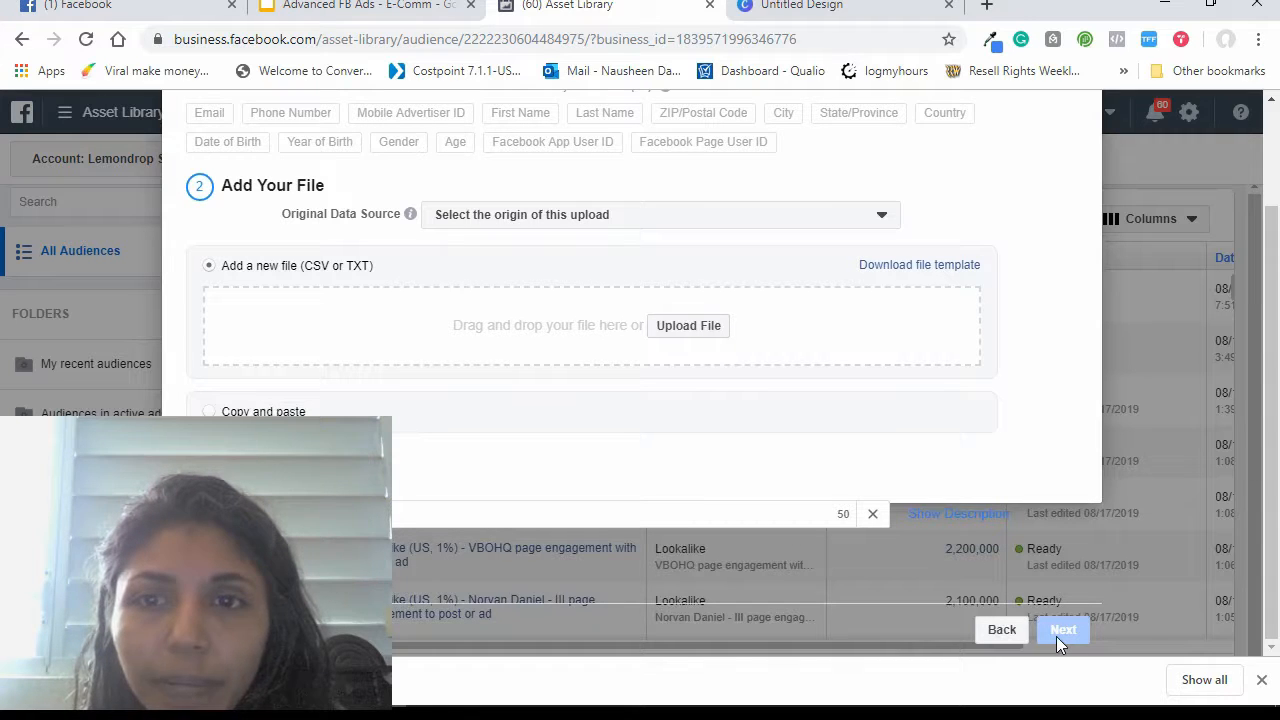
scroll(931, 377, up, 3)
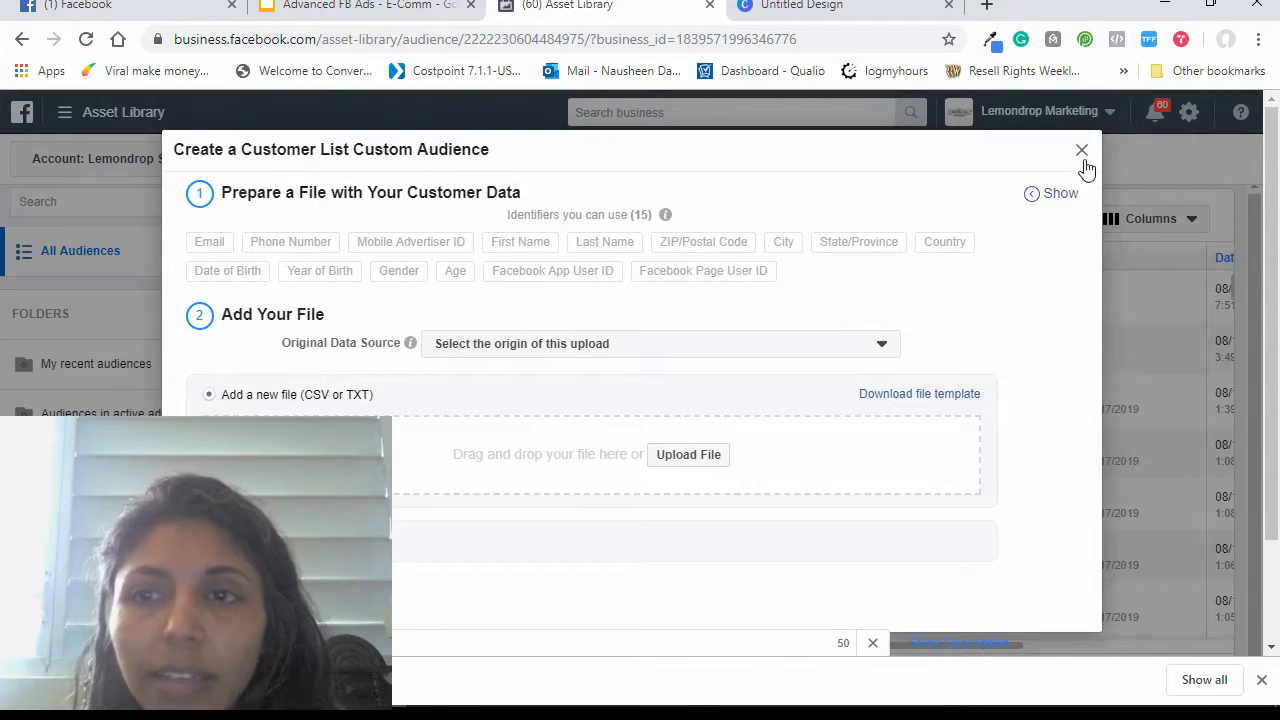
click(1083, 149)
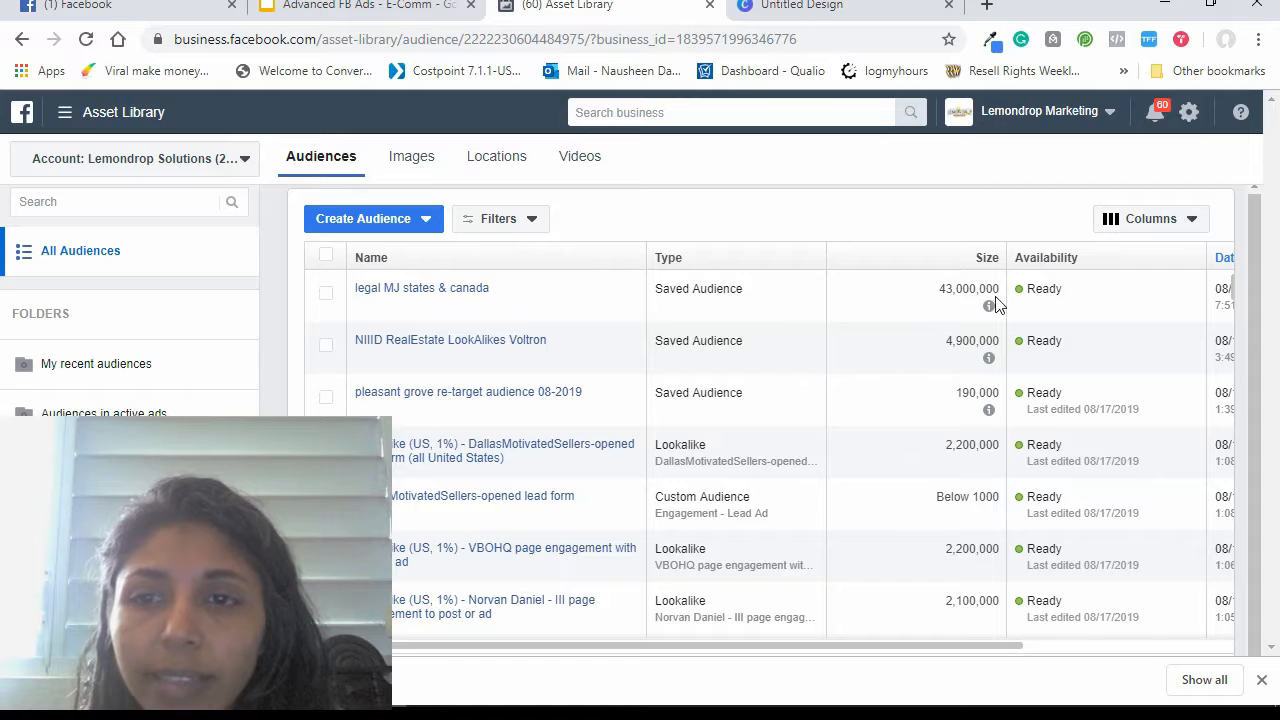
mouse_move(990, 305)
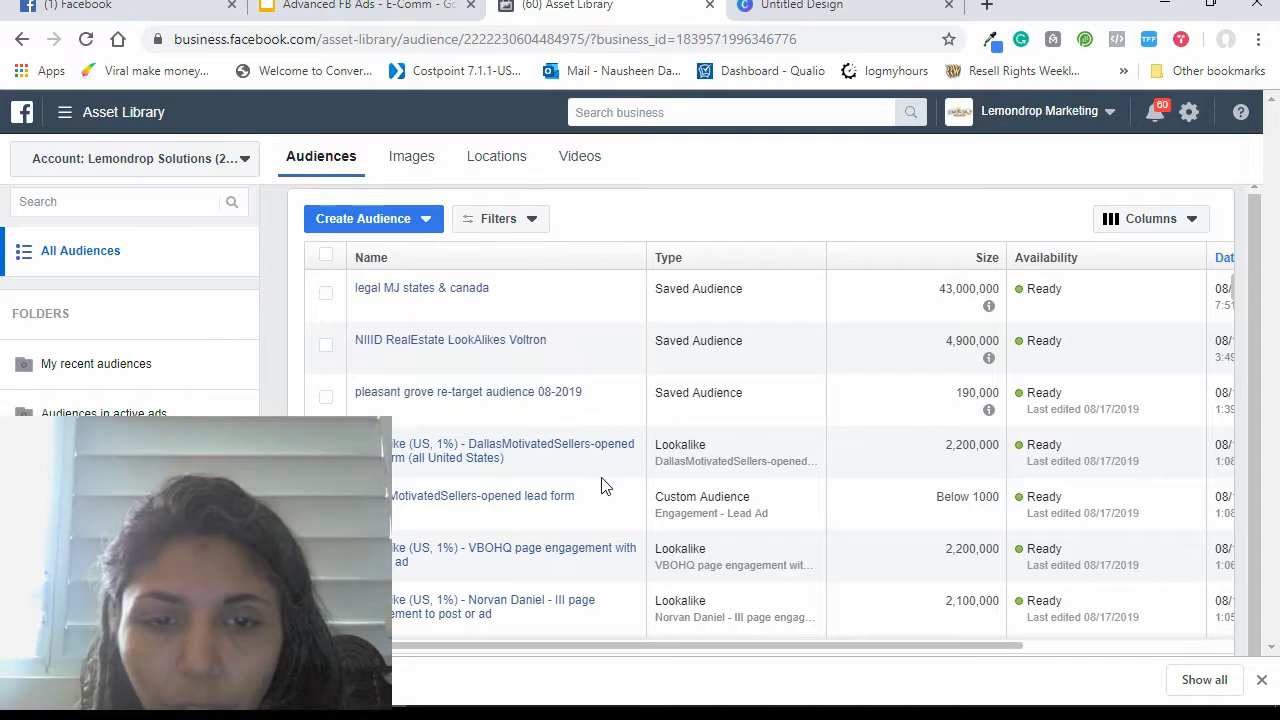
Examine the existing audiences in the library, down to the lookalike and custom audiences based on realtor emails.
scroll(601, 486, down, 1)
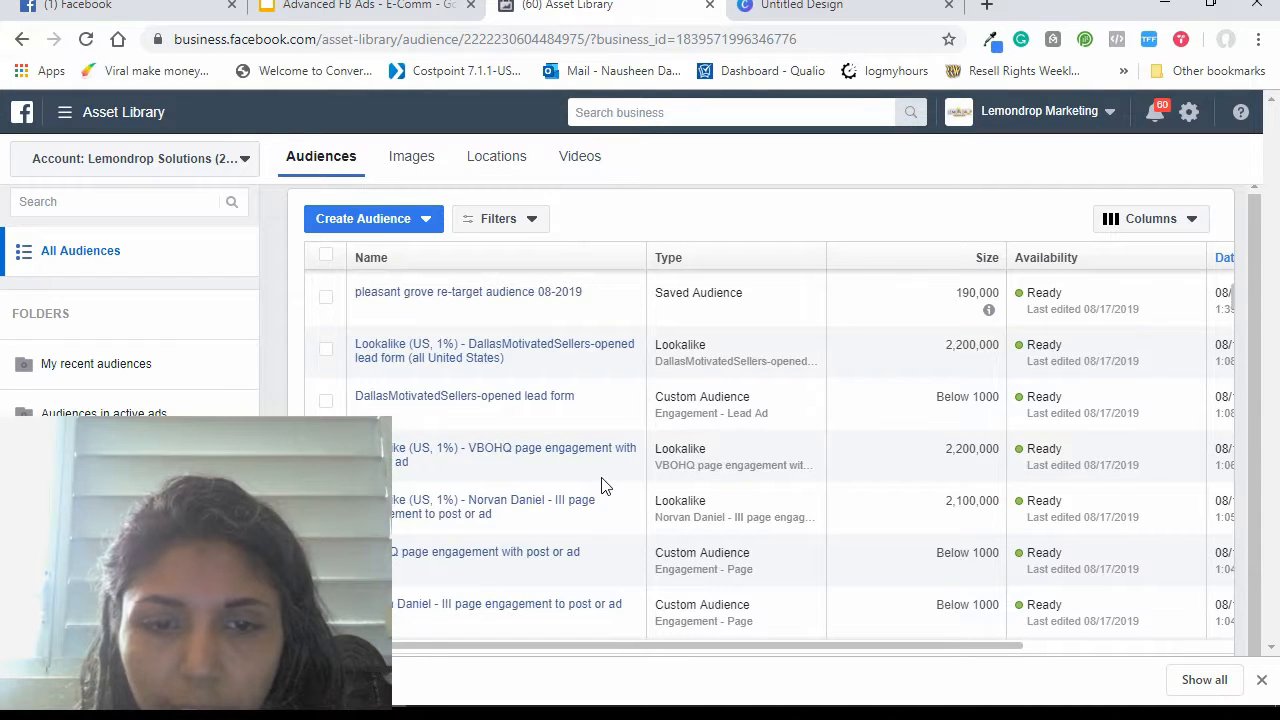
scroll(601, 486, down, 2)
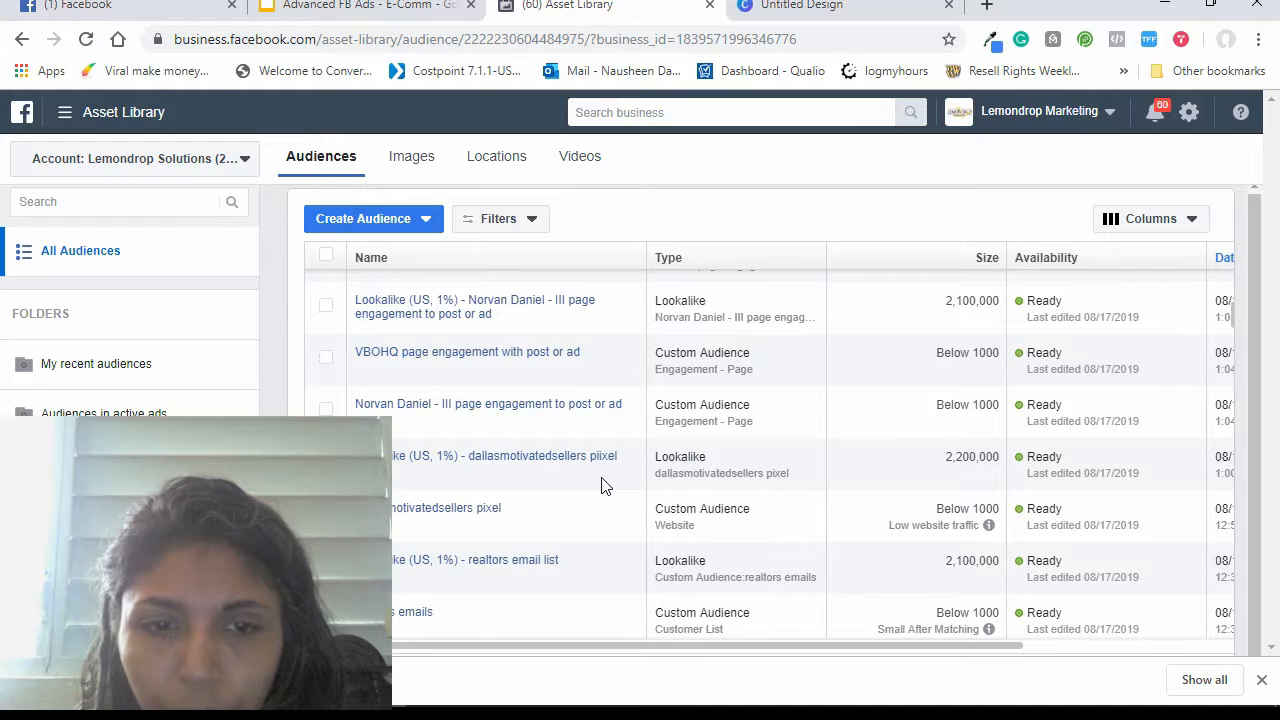
scroll(601, 486, down, 1)
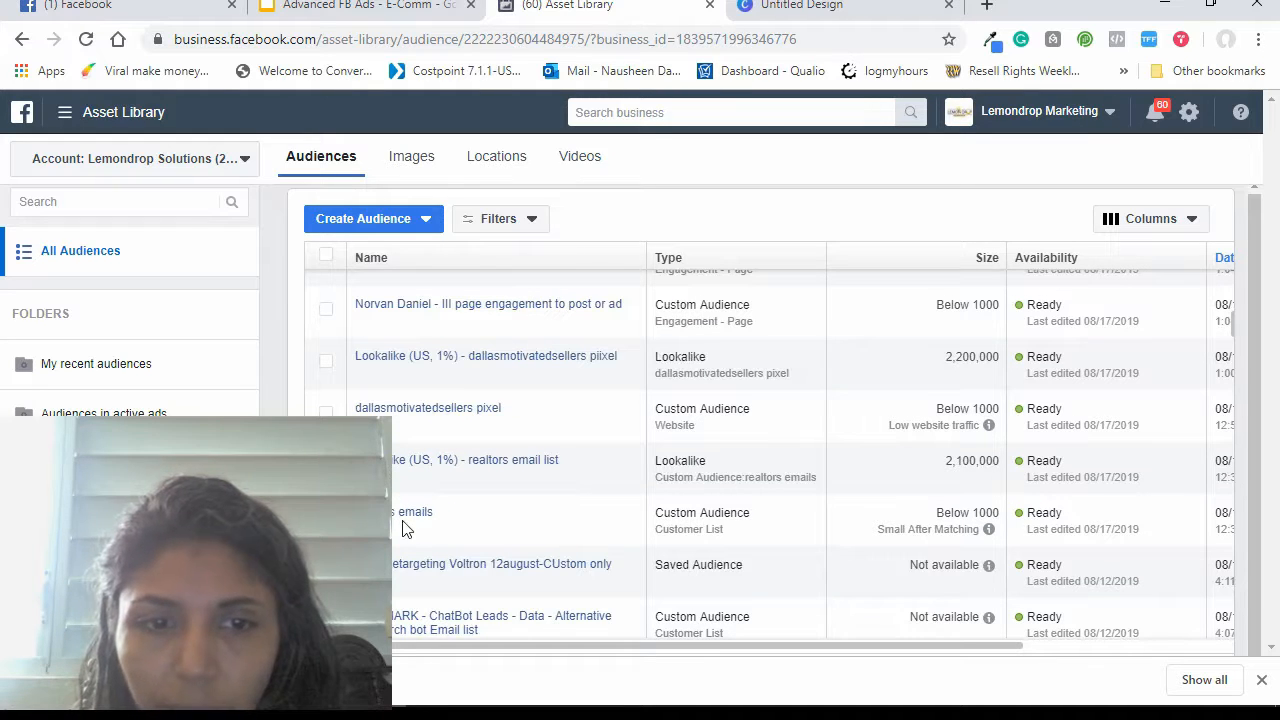
mouse_move(400, 528)
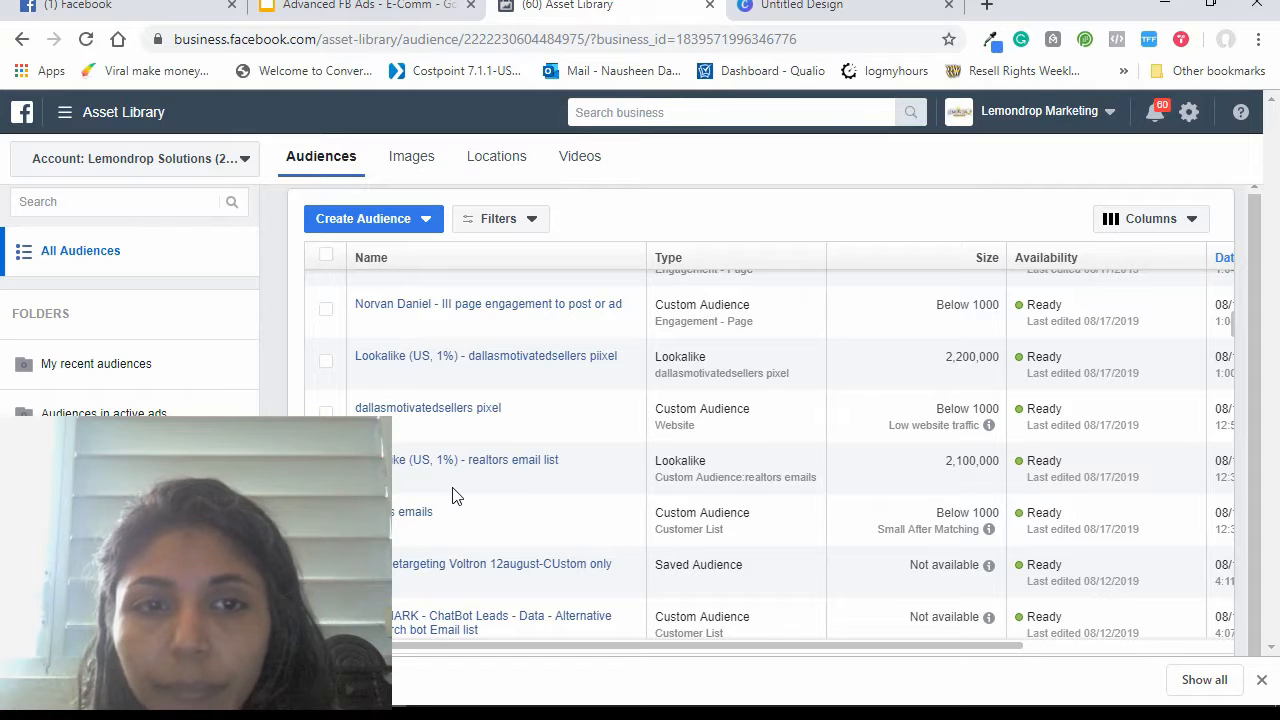
Start a lookalike audience, compare the value-based and other sources, and choose the 420preneurs page as its source.
click(385, 232)
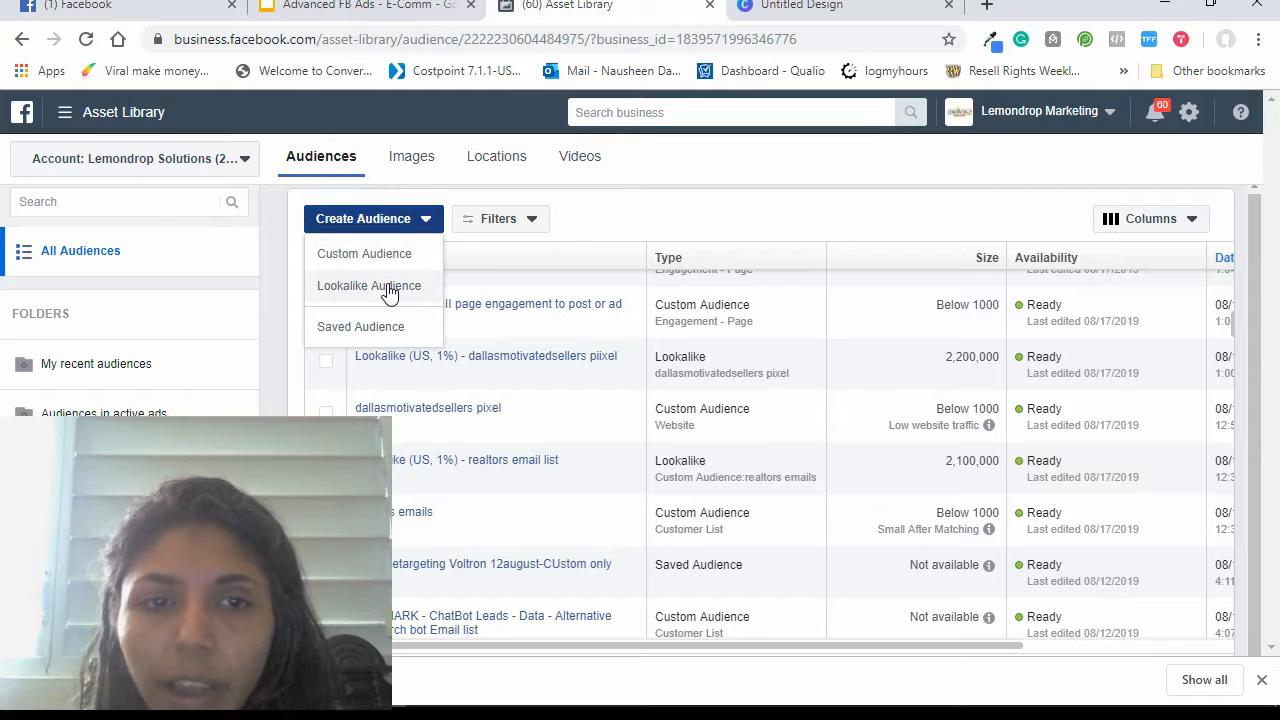
click(389, 288)
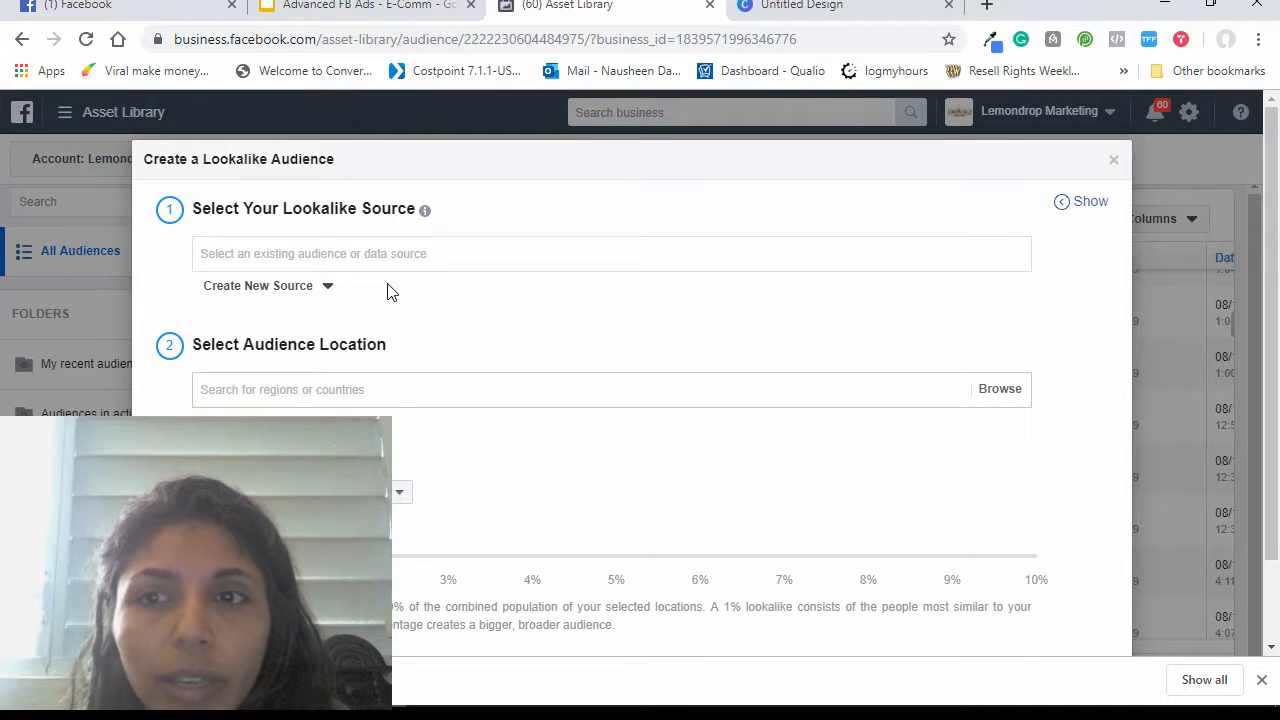
scroll(389, 289, down, 1)
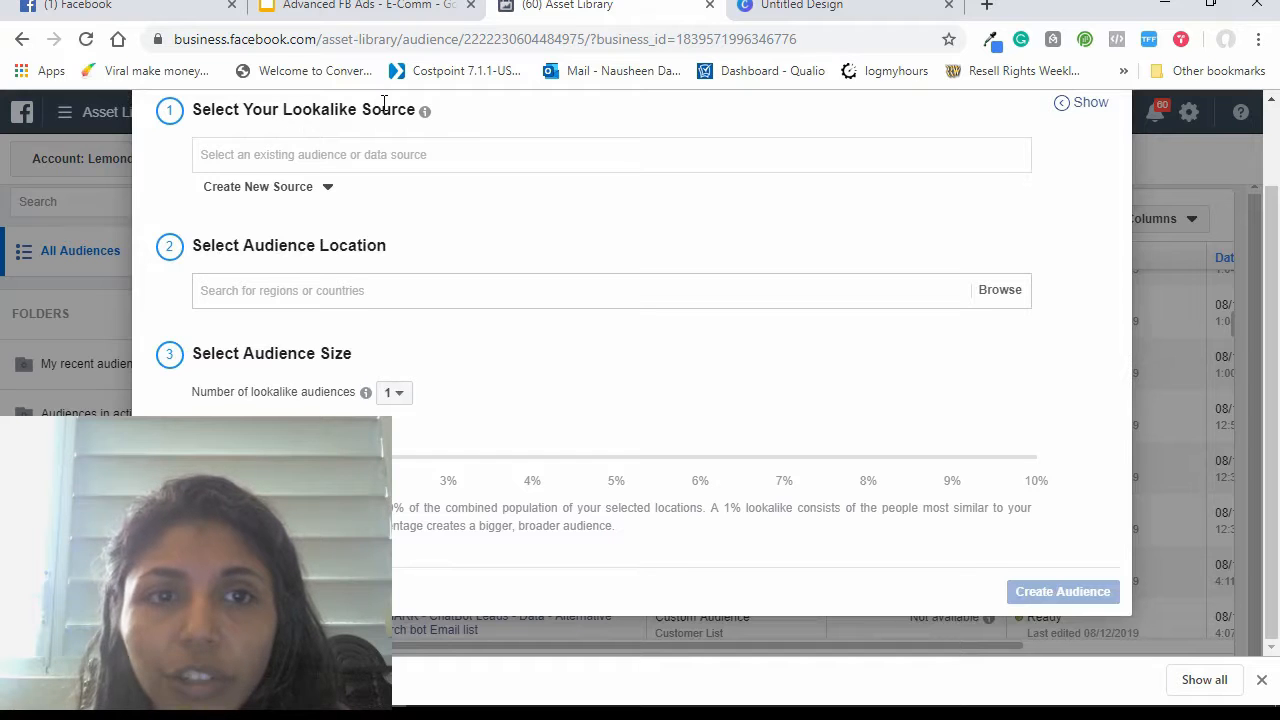
click(389, 150)
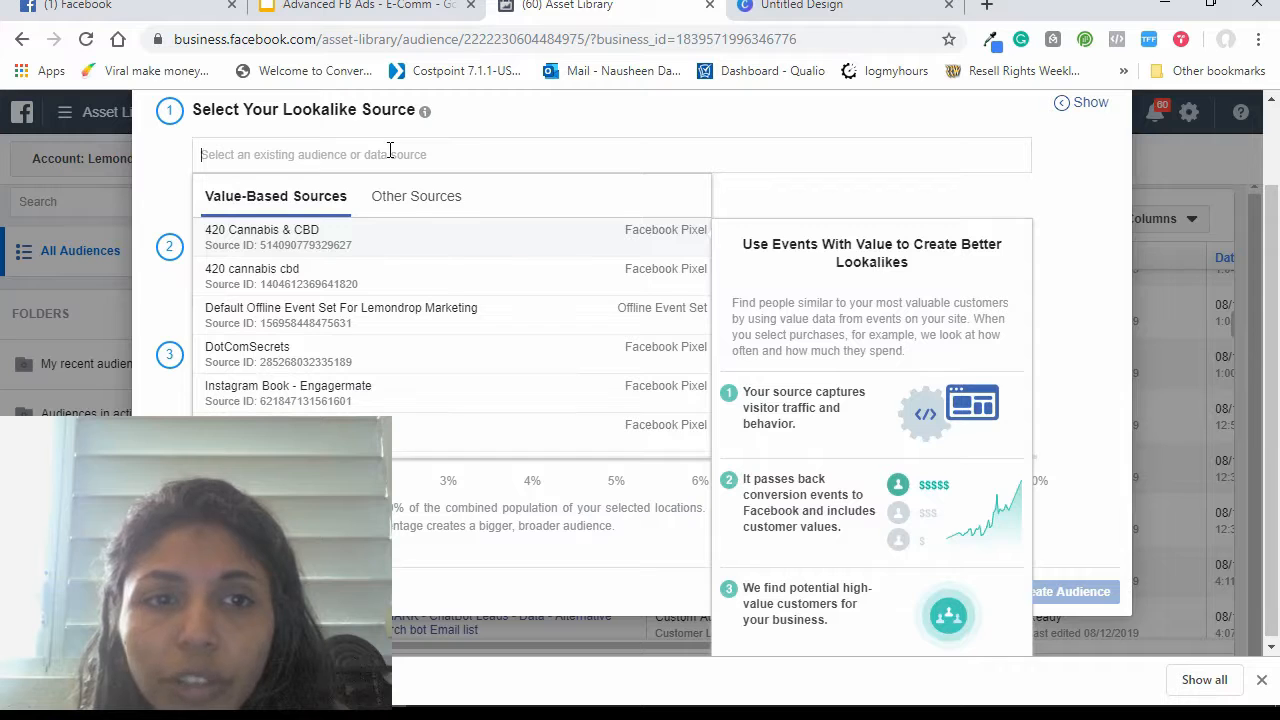
click(405, 198)
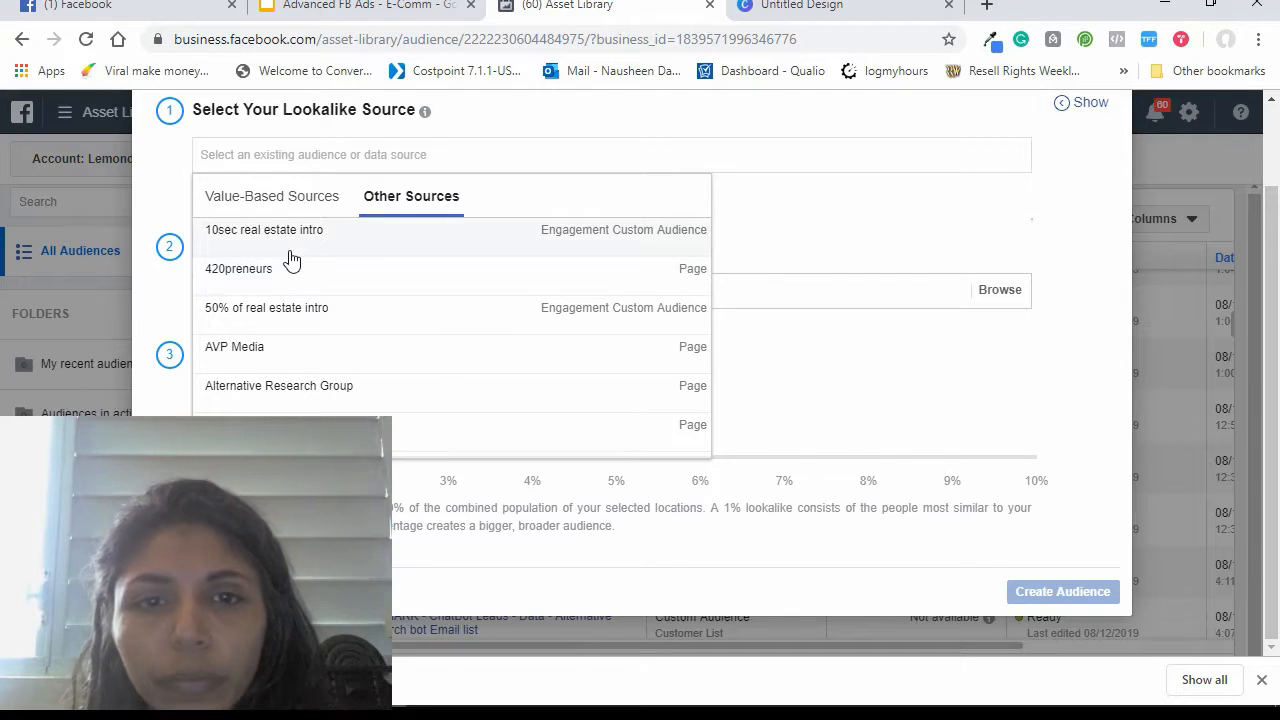
click(282, 198)
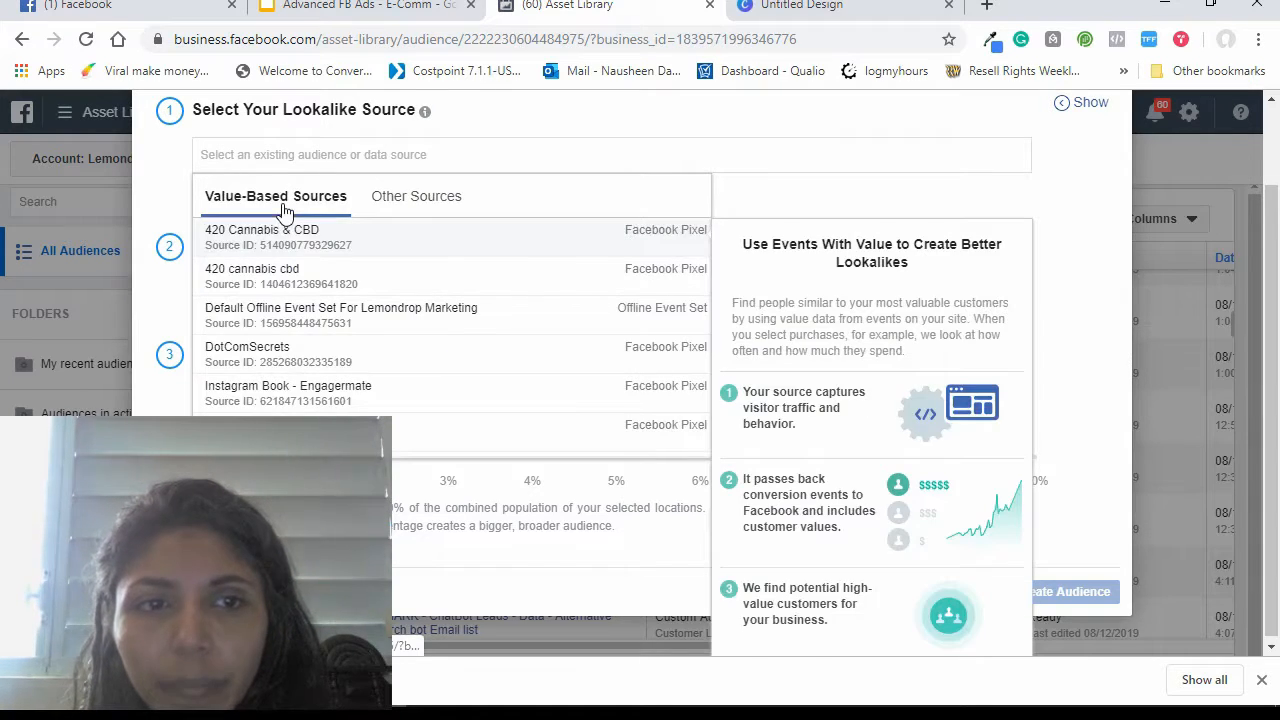
click(374, 210)
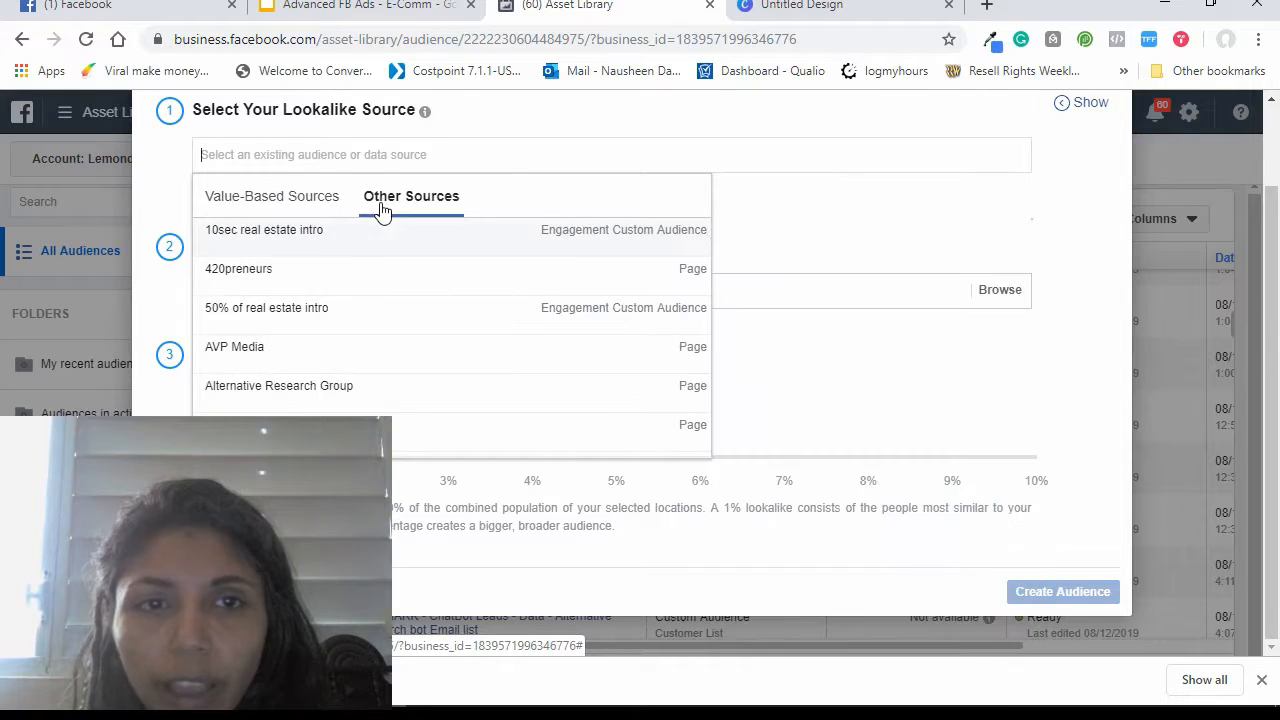
click(253, 289)
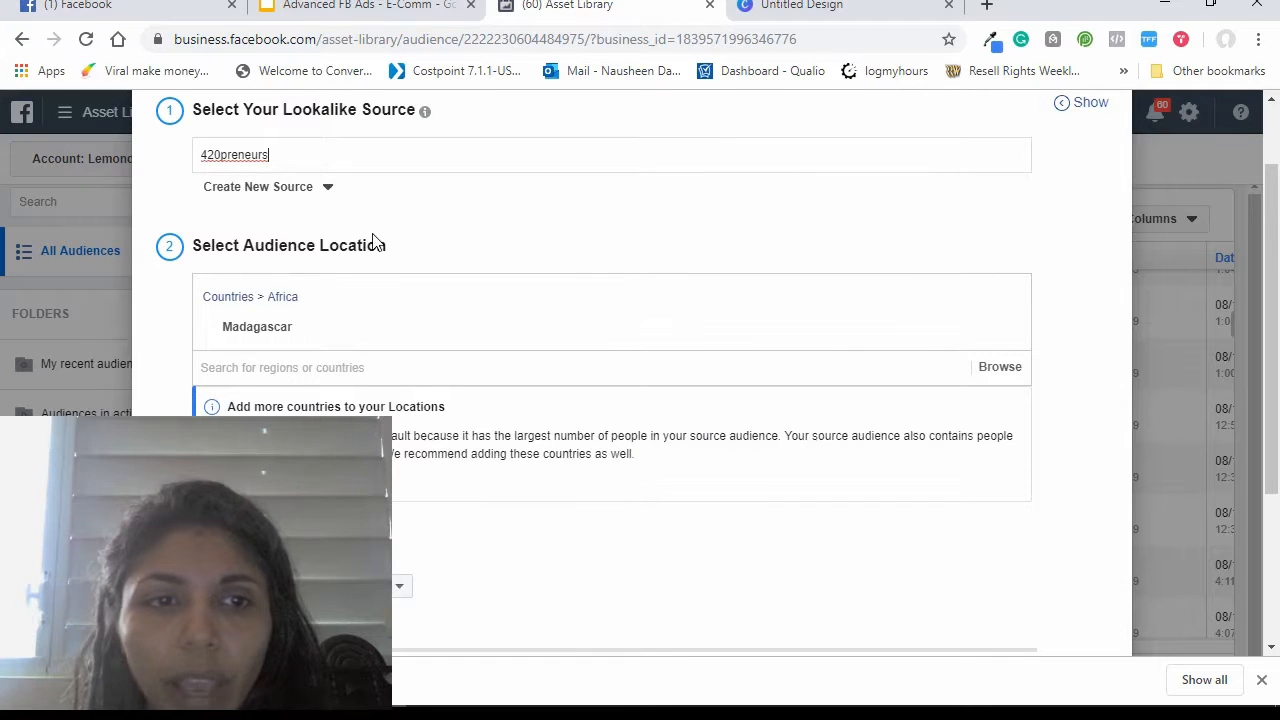
Replace Madagascar with United States as the lookalike audience's location.
mouse_move(303, 321)
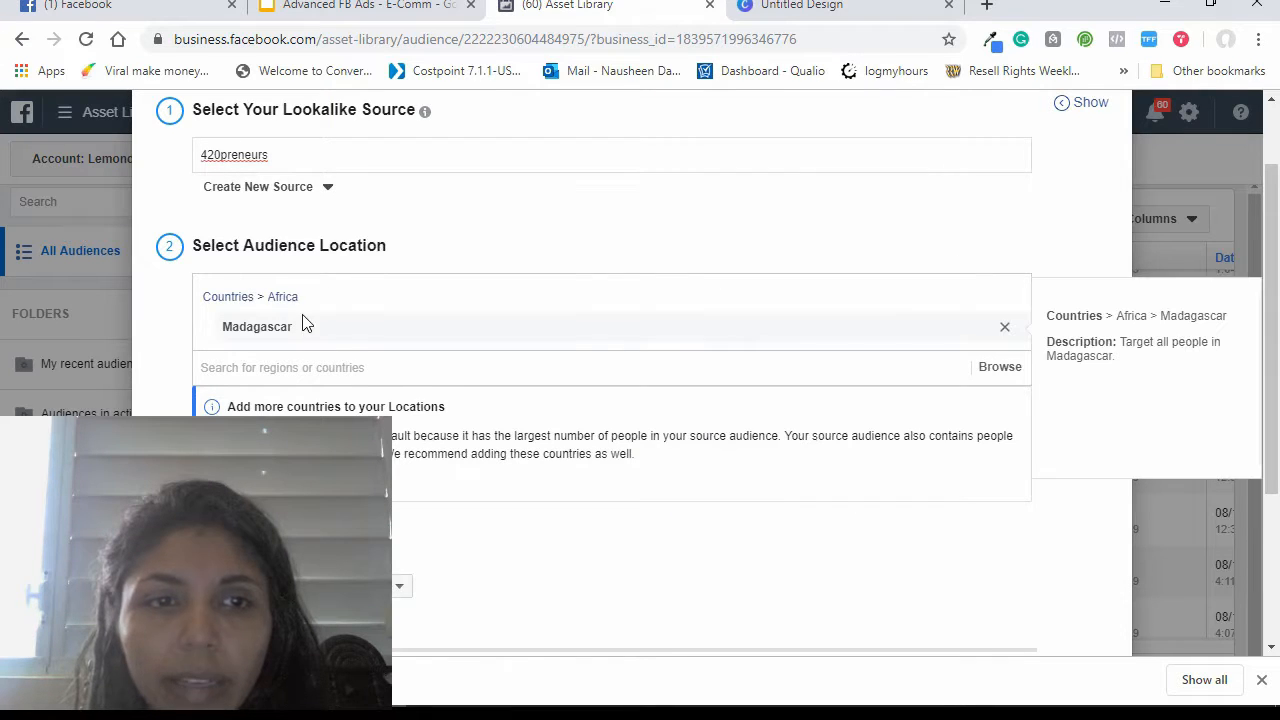
click(1003, 334)
click(445, 290)
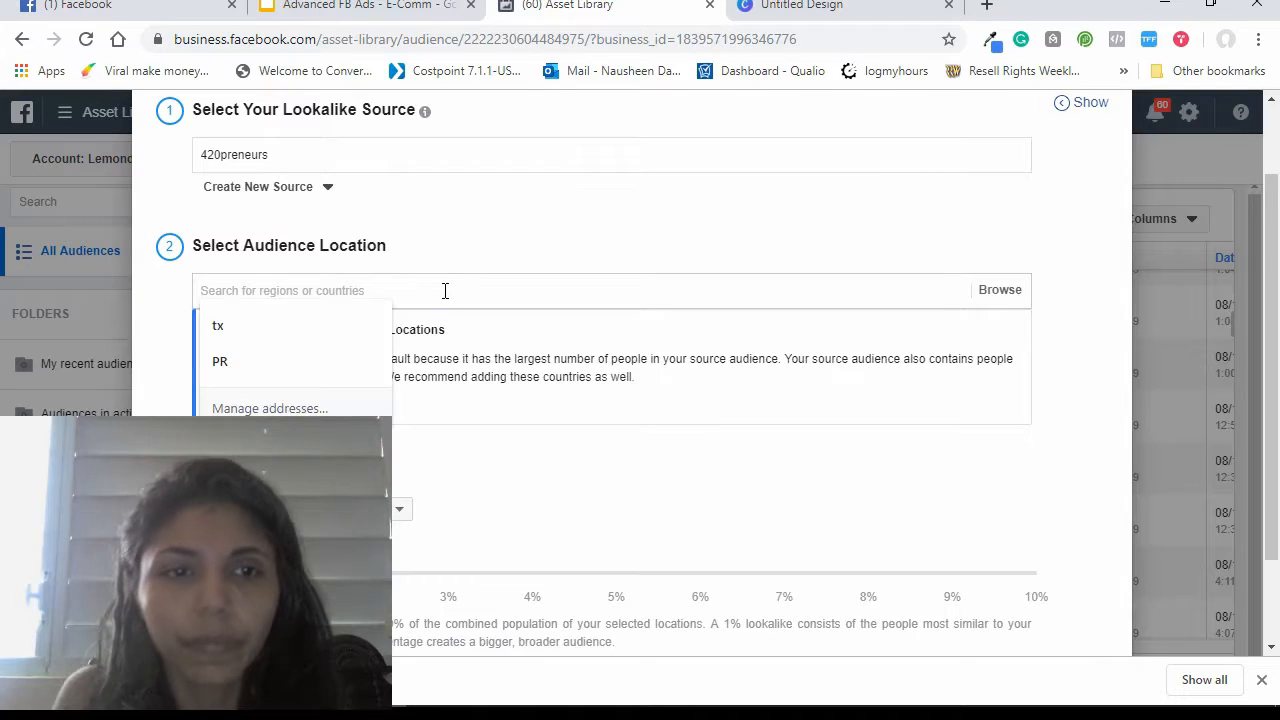
text(united )
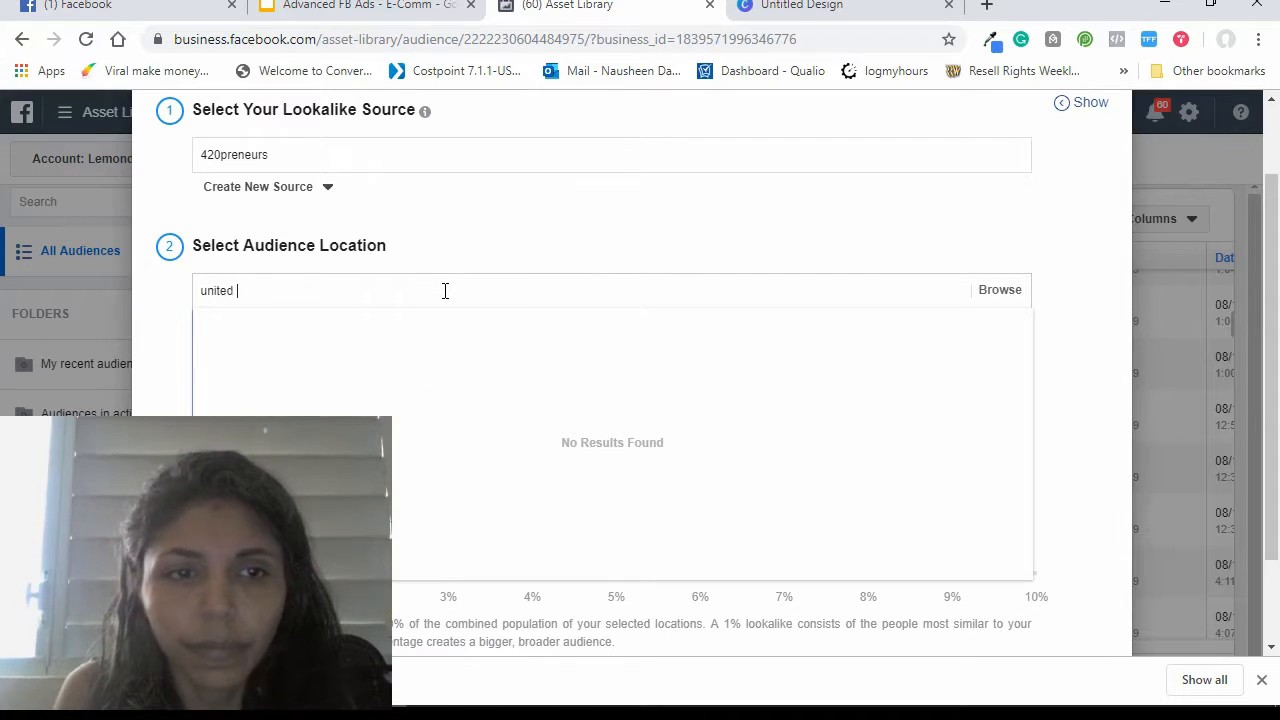
text(states)
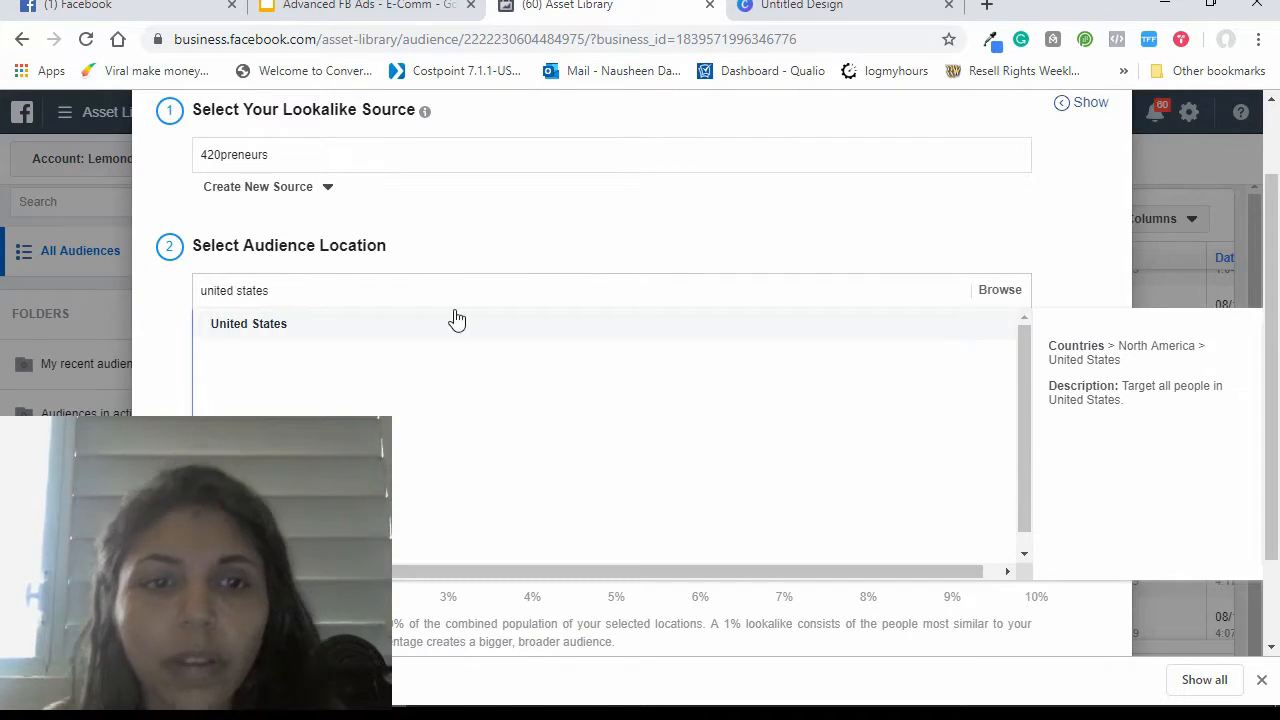
click(453, 320)
click(1066, 360)
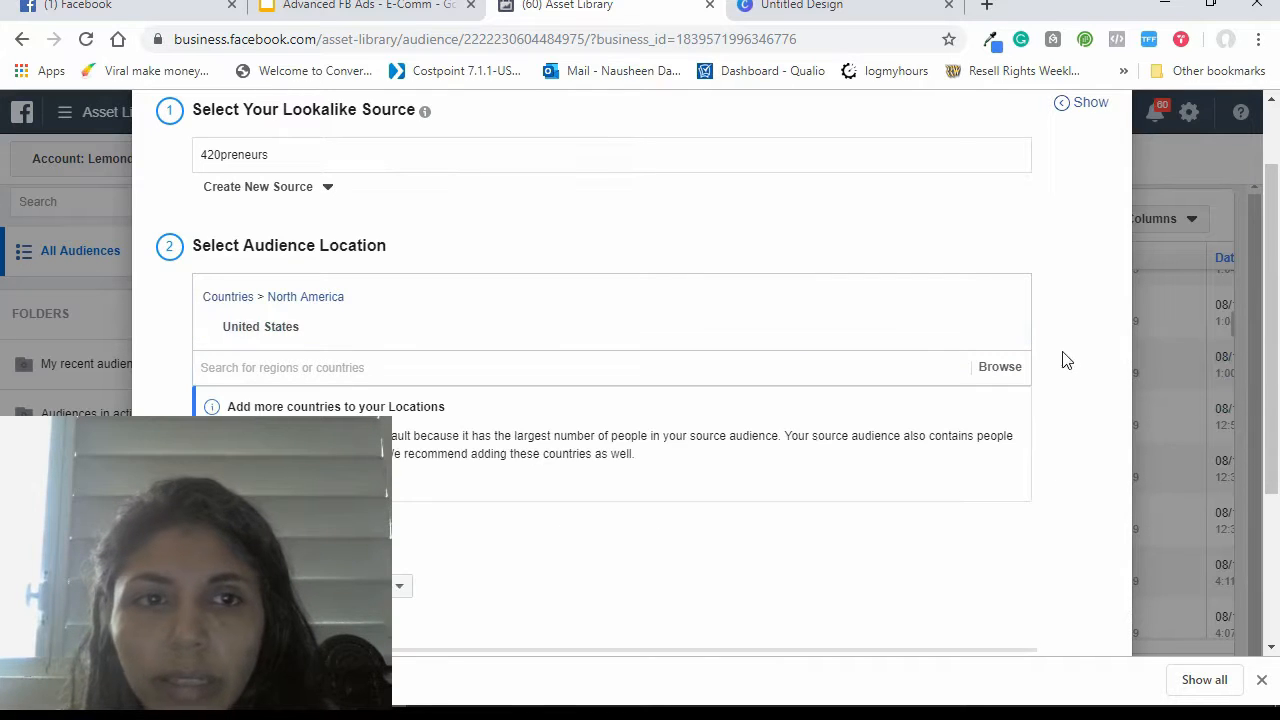
Review the source, location and audience size settings, create the single lookalike audience, and check its entry in the audience list.
scroll(1066, 360, down, 3)
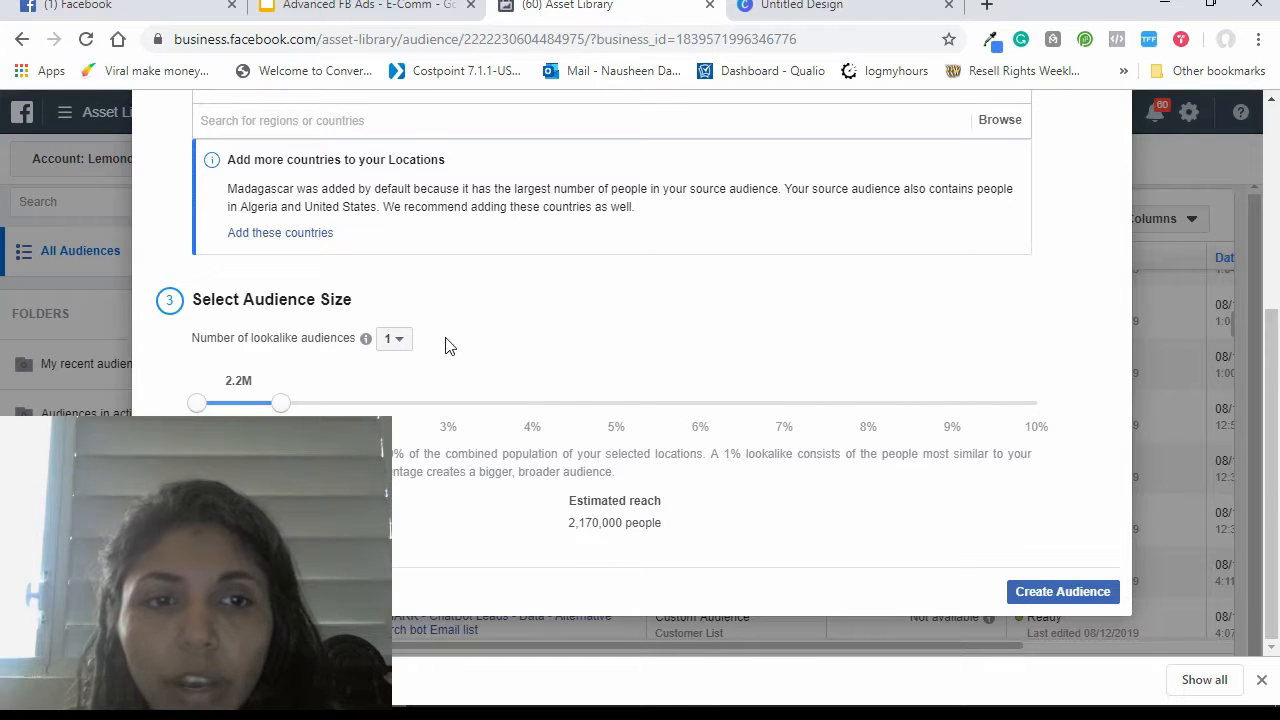
scroll(447, 345, up, 5)
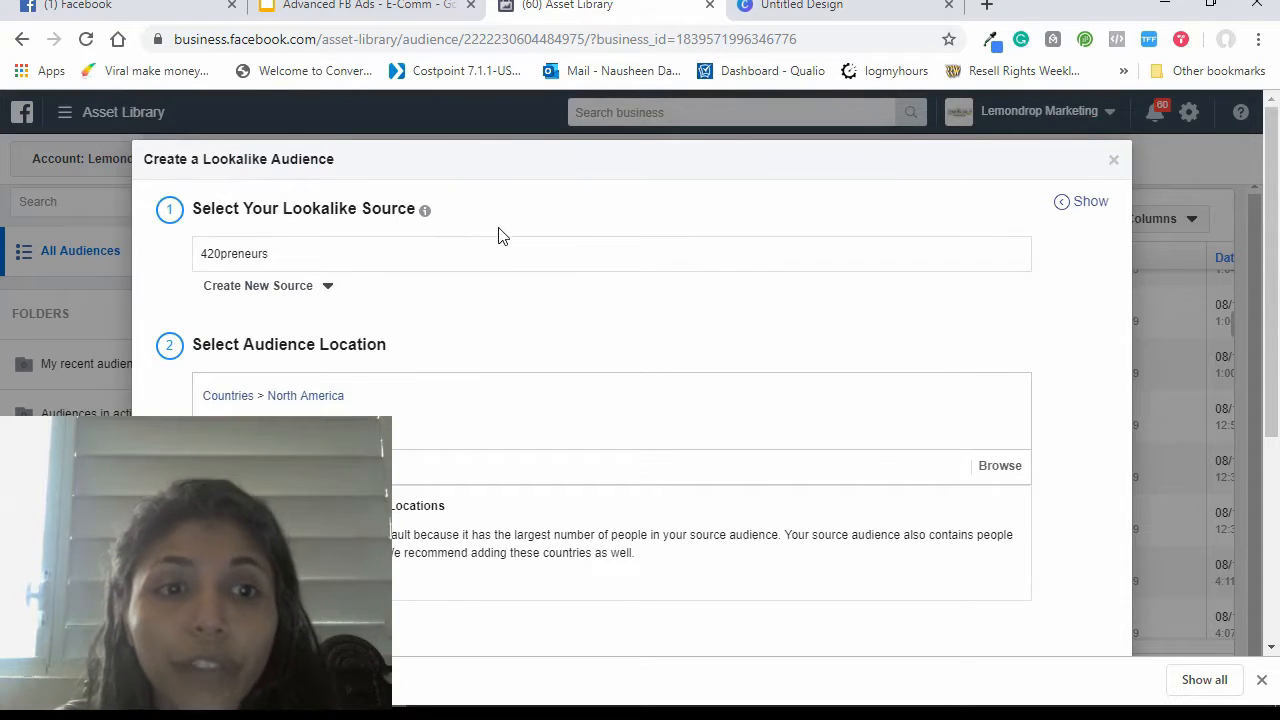
scroll(502, 236, down, 2)
scroll(502, 236, down, 2)
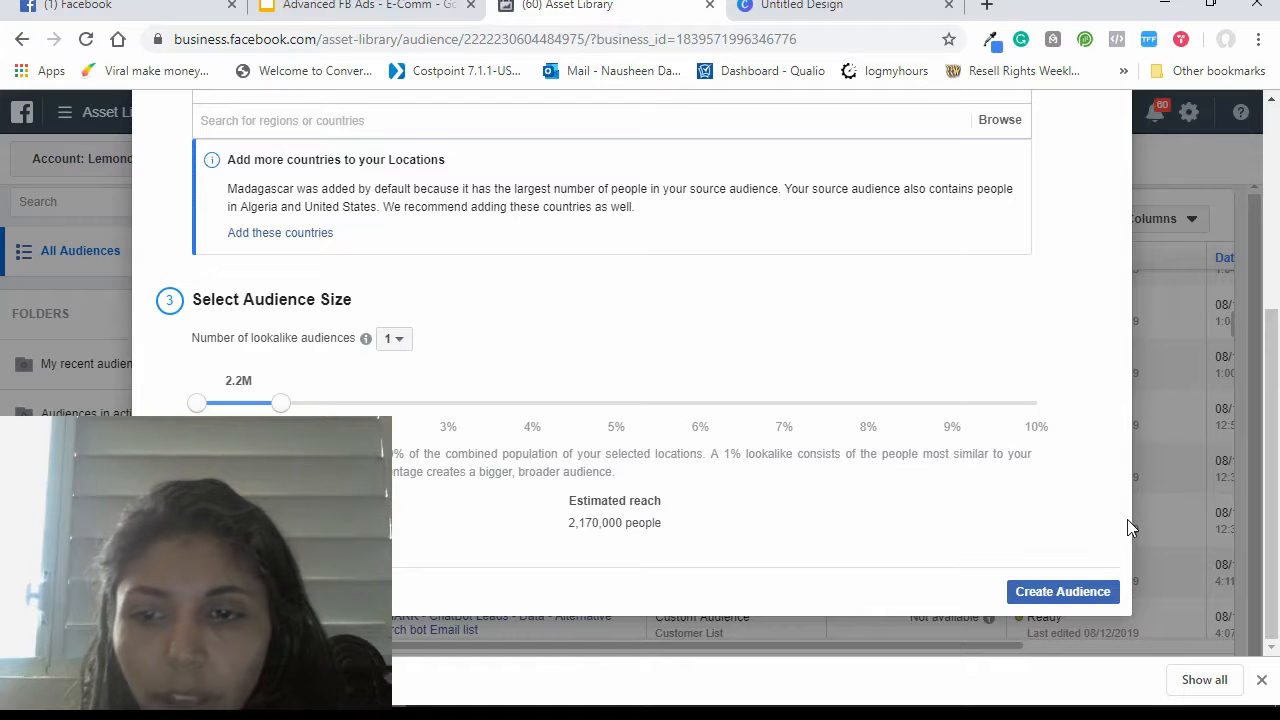
scroll(829, 391, up, 2)
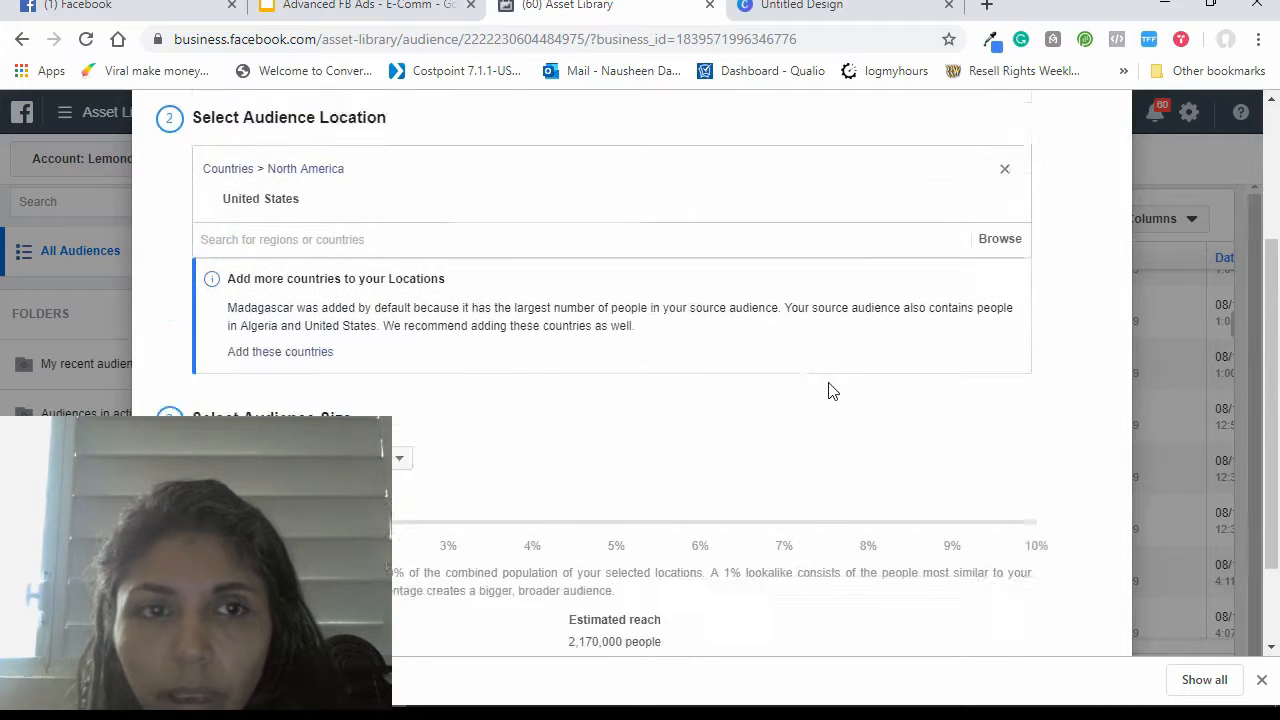
scroll(829, 391, down, 1)
click(1098, 643)
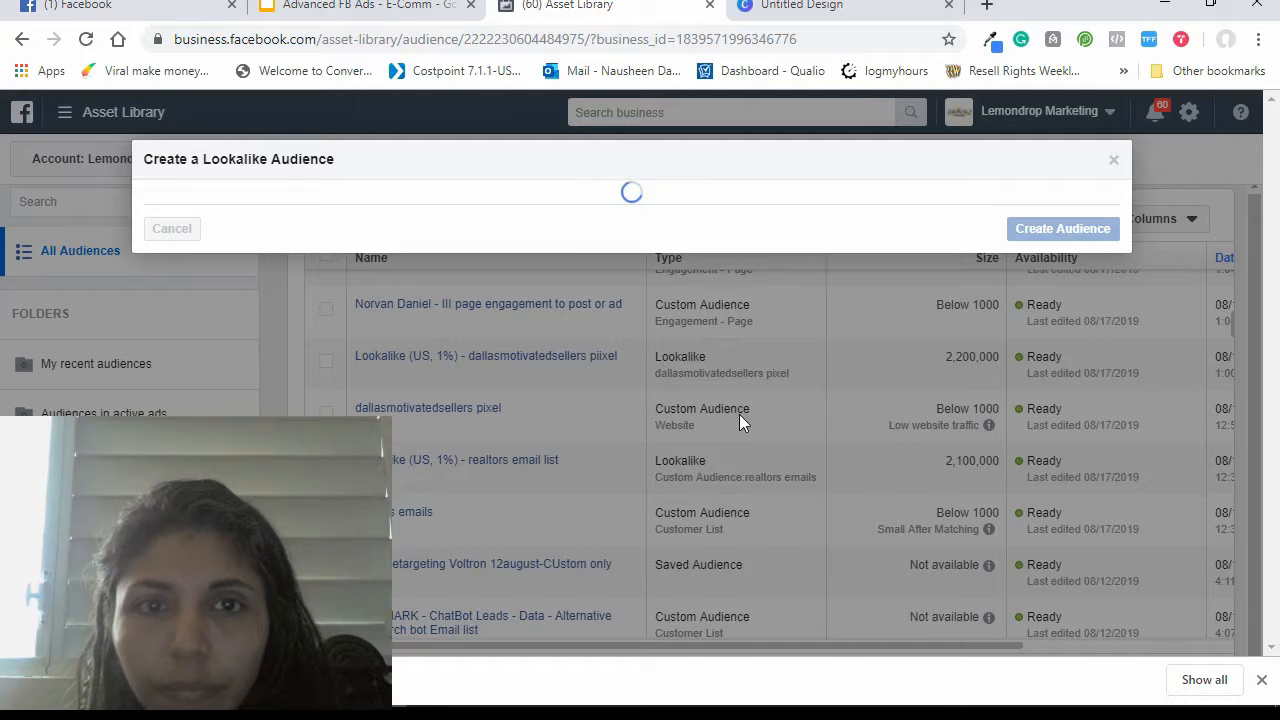
scroll(740, 420, up, 5)
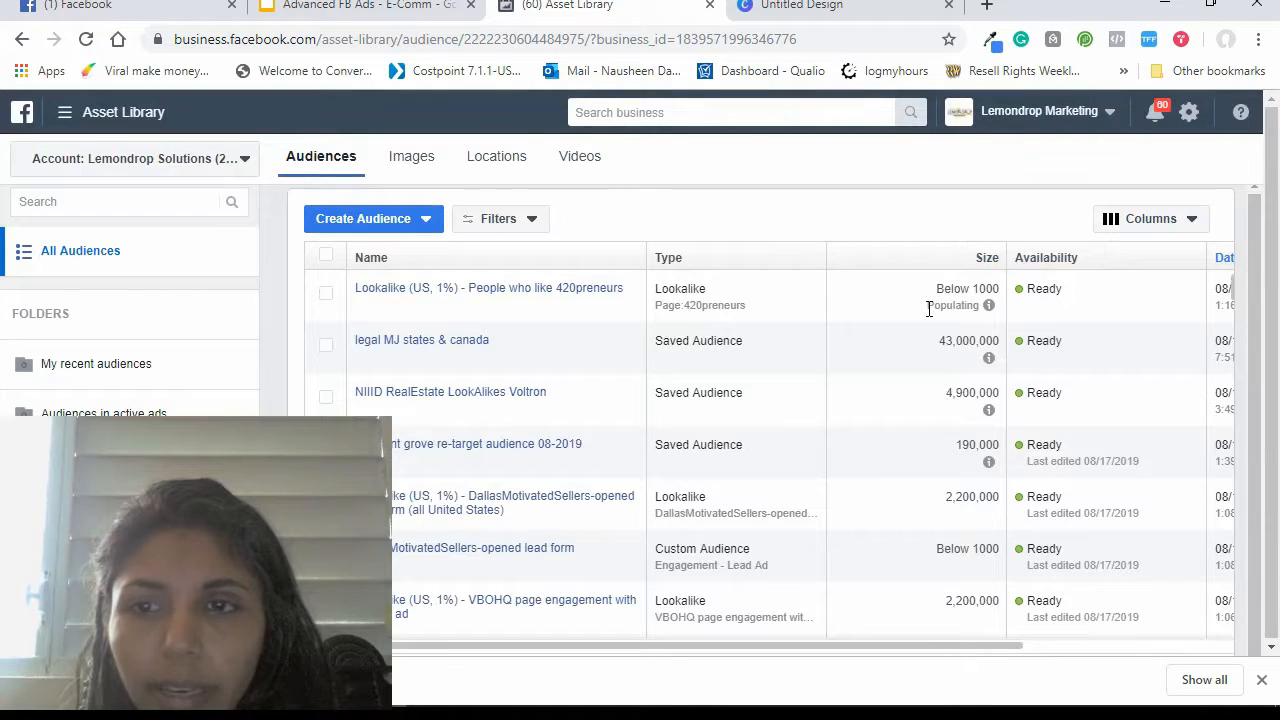
mouse_move(985, 309)
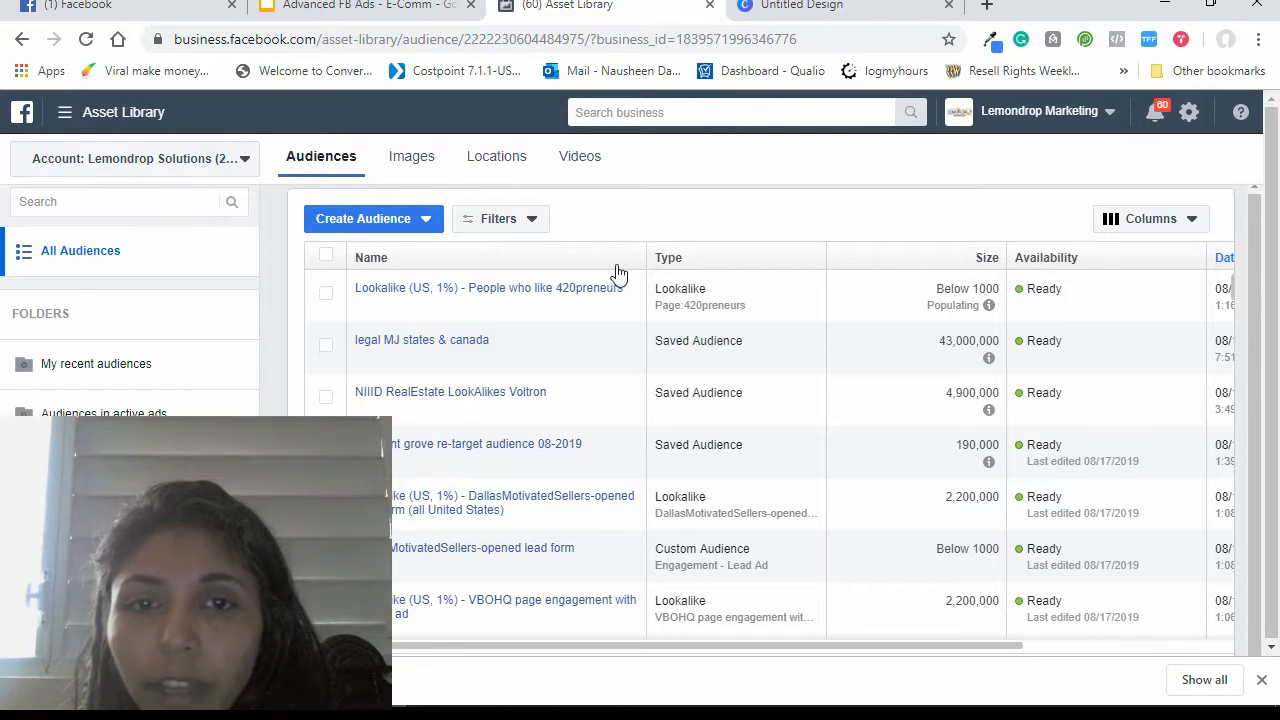
Open another lookalike audience form and look through its value-based sources.
click(392, 224)
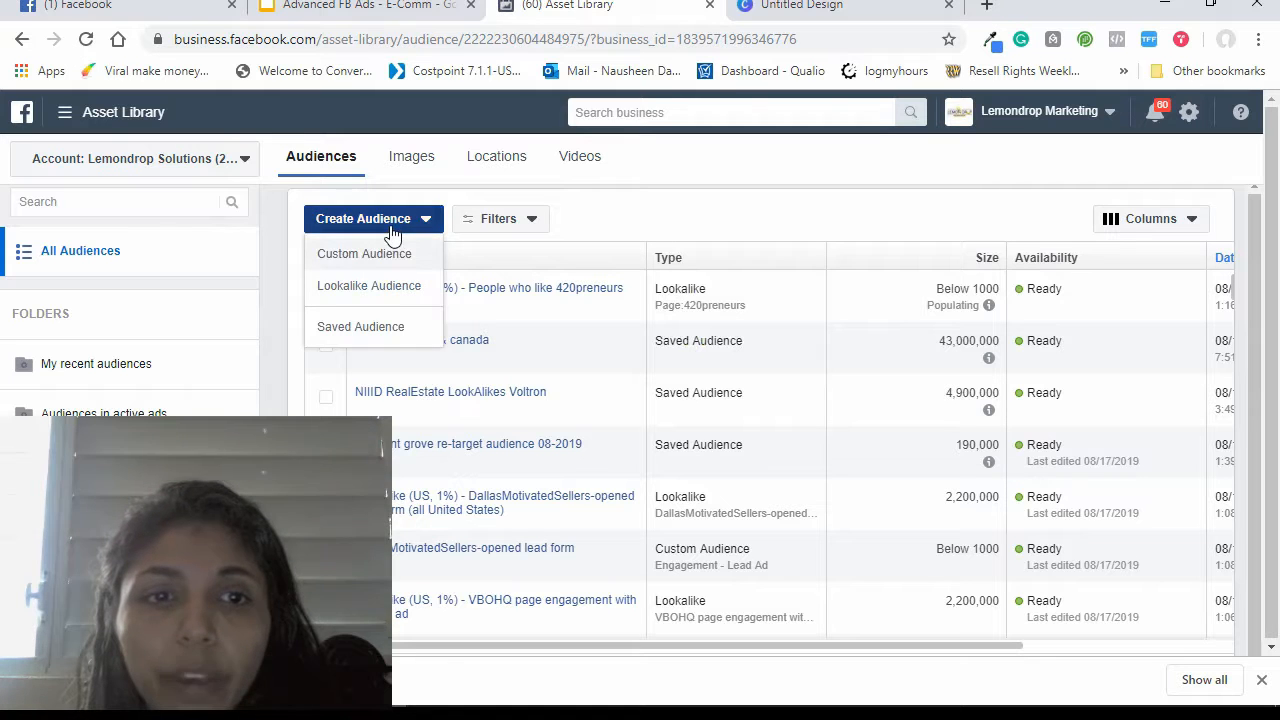
click(400, 290)
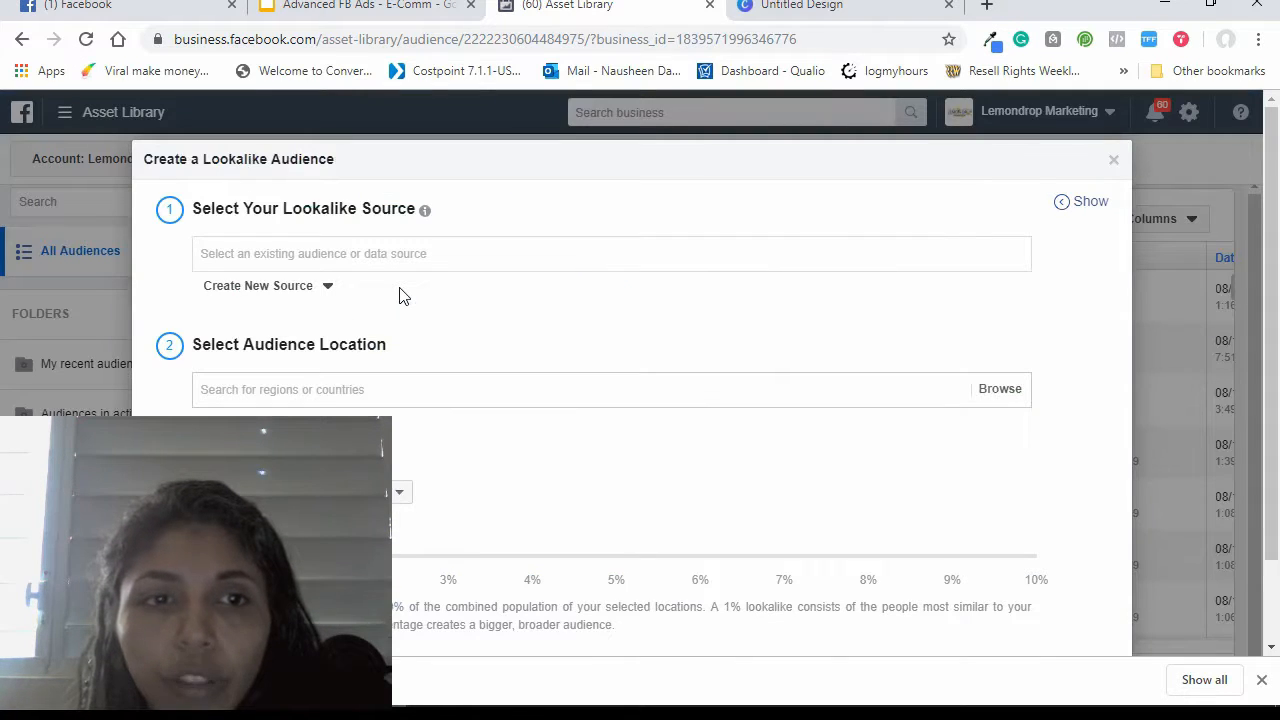
scroll(400, 294, down, 1)
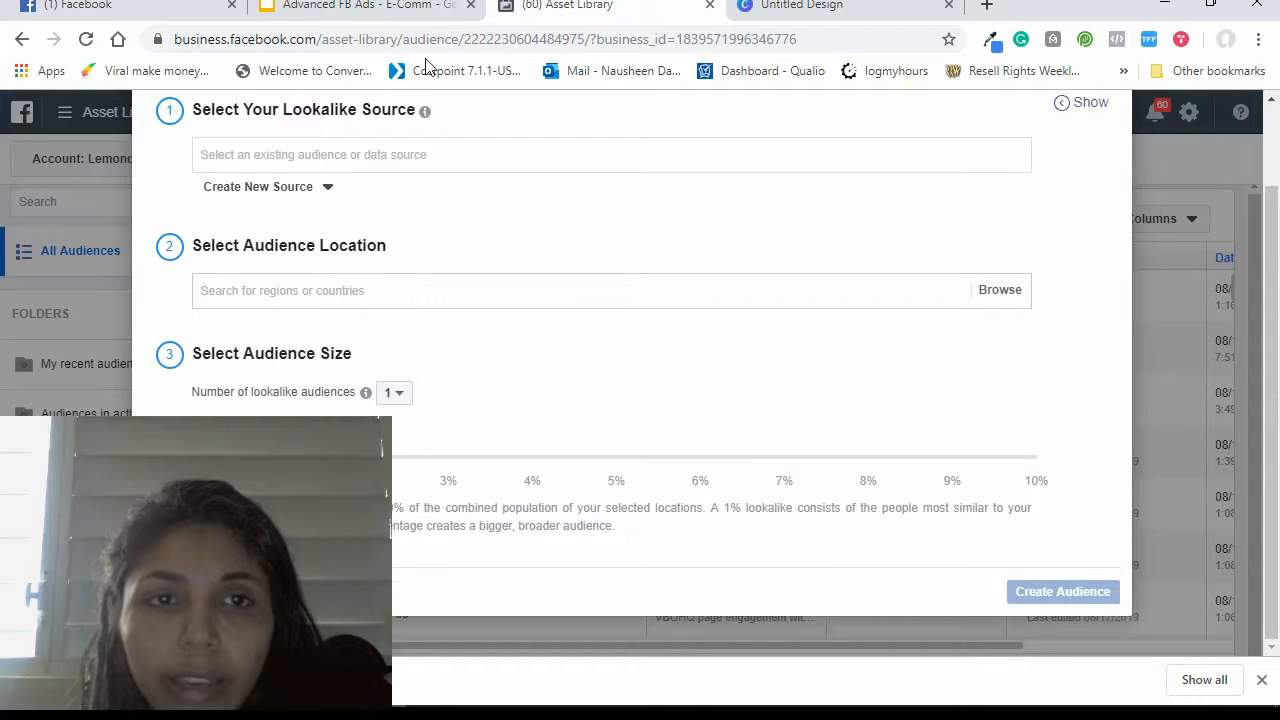
click(431, 152)
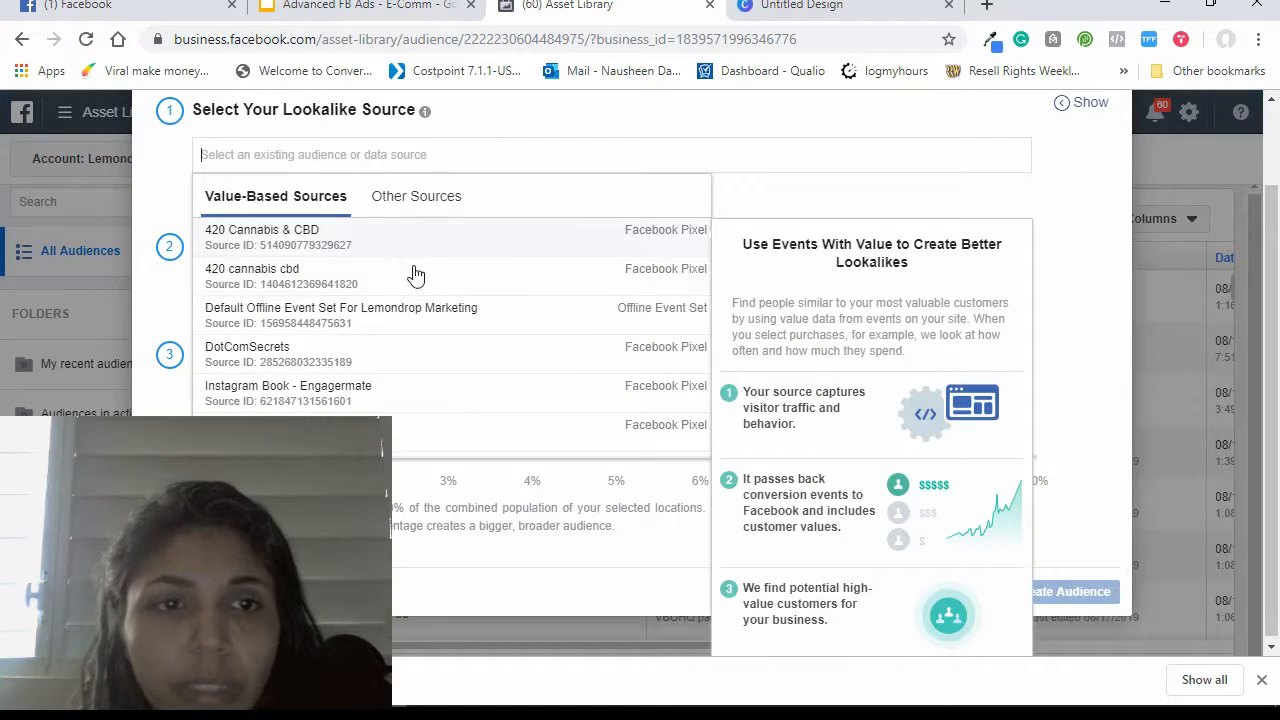
scroll(432, 288, down, 3)
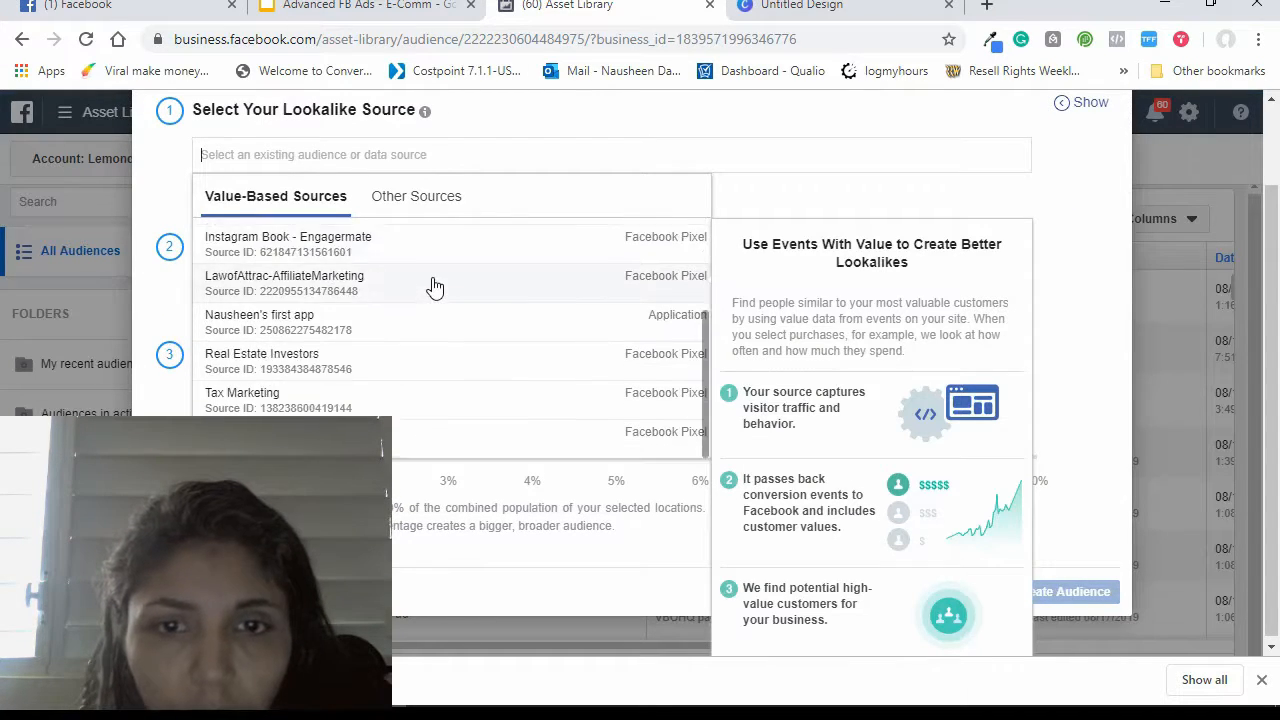
Browse the pages and custom audiences offered as other lookalike sources, and close the source list without choosing one.
click(414, 205)
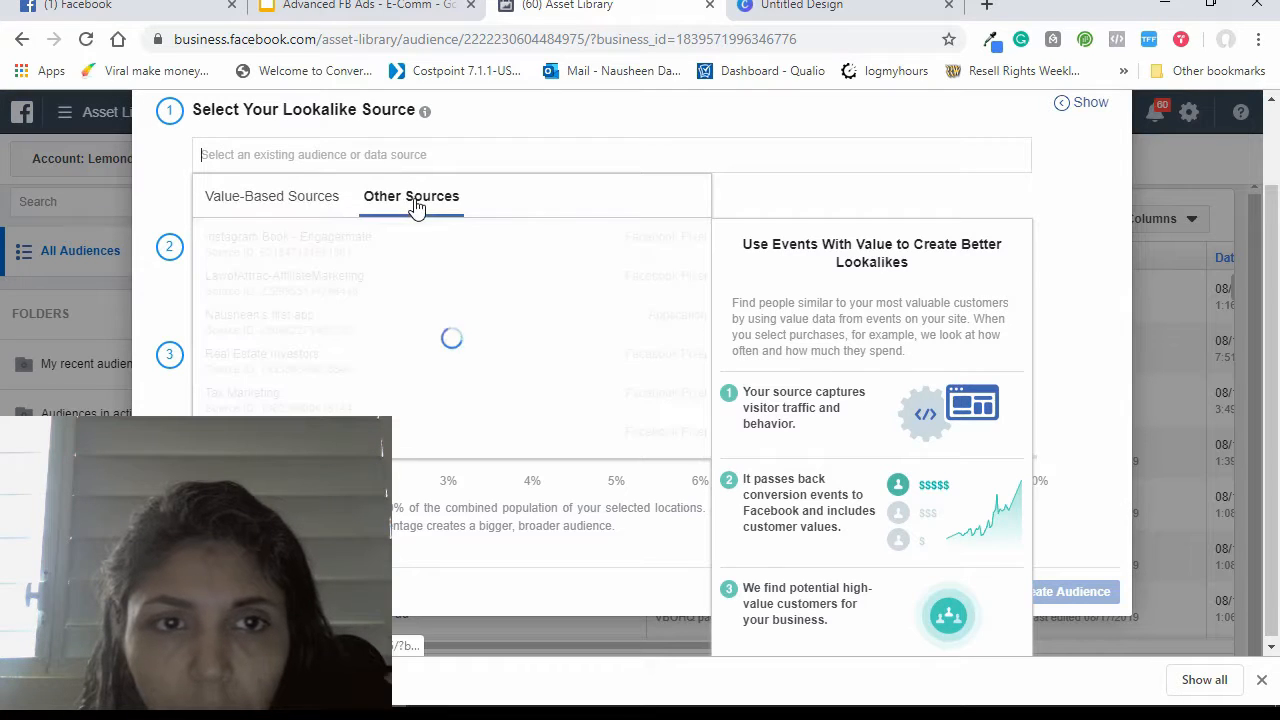
scroll(424, 263, down, 5)
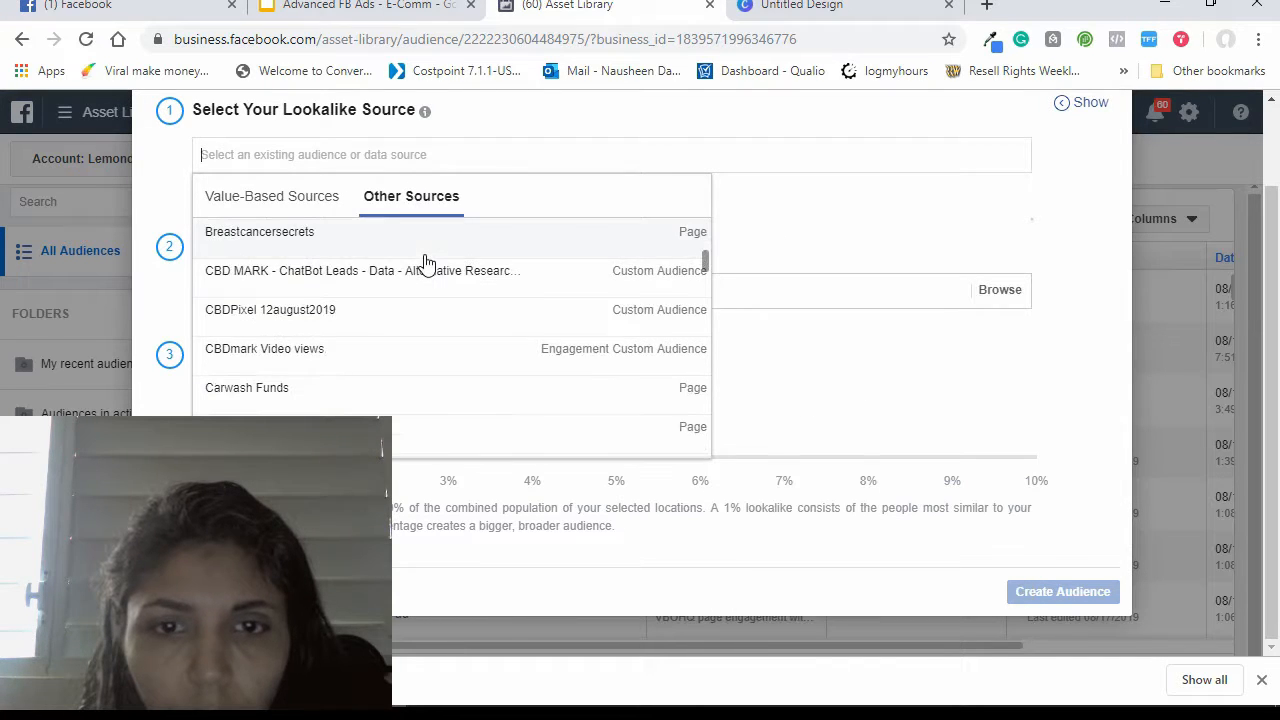
scroll(426, 263, down, 8)
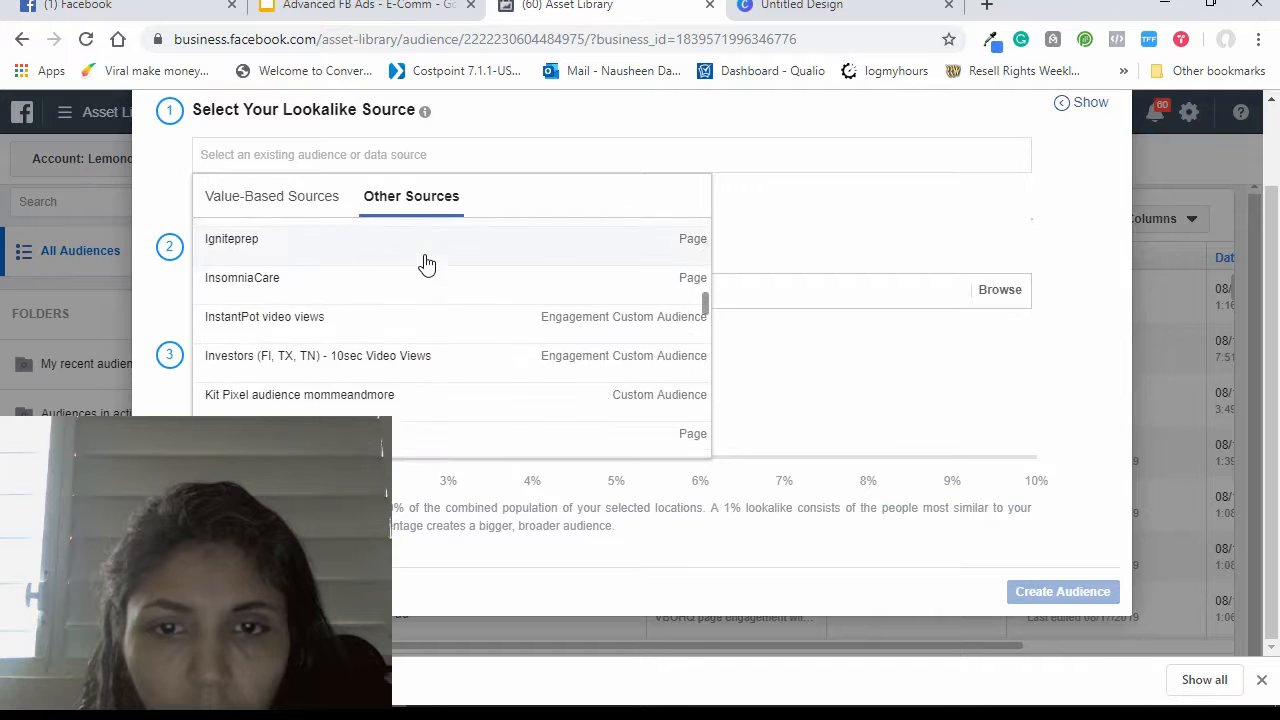
scroll(426, 263, down, 10)
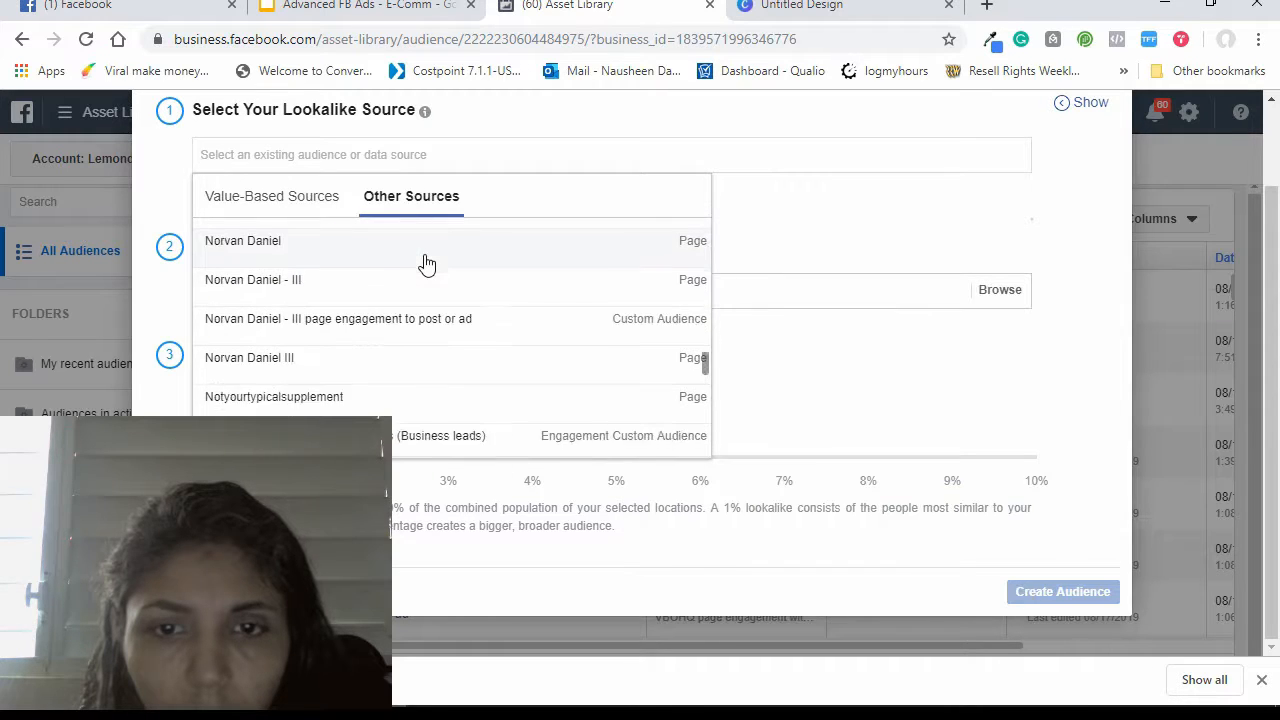
scroll(426, 263, down, 10)
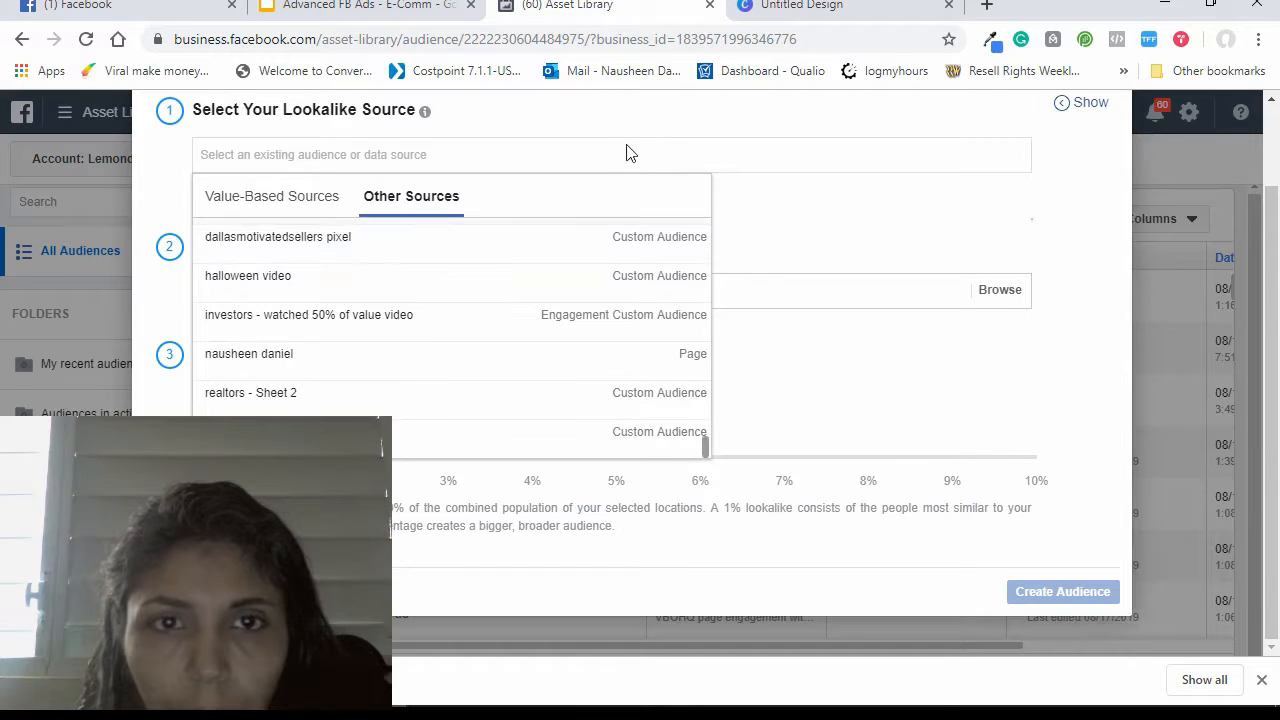
click(644, 126)
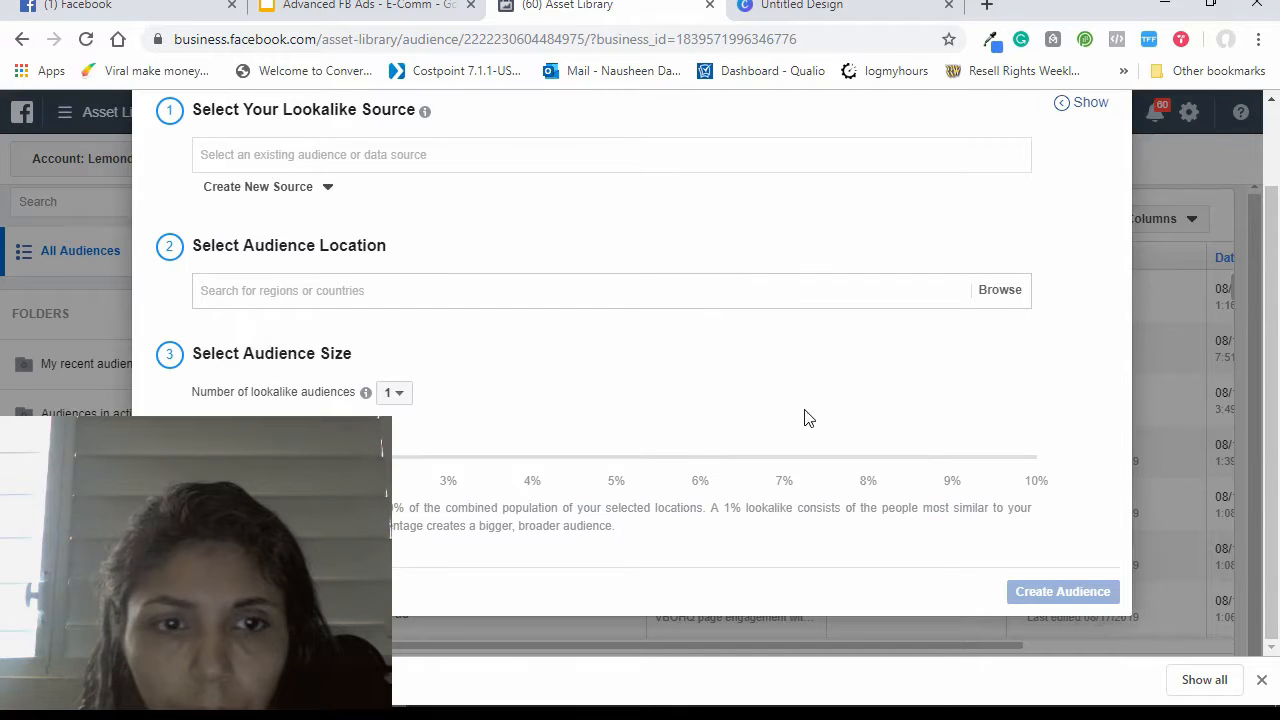
Close the lookalike form and start a video engagement custom audience of people who have watched 50% of a video.
scroll(1134, 371, up, 2)
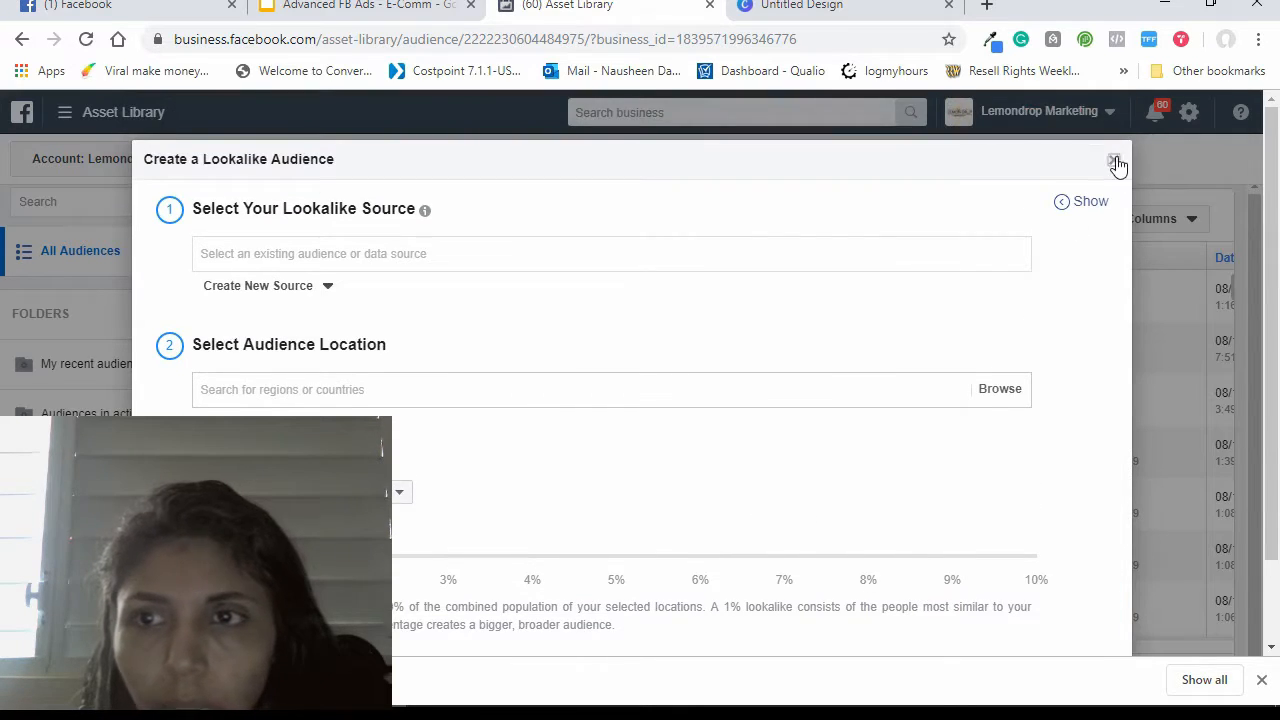
click(1114, 158)
click(428, 222)
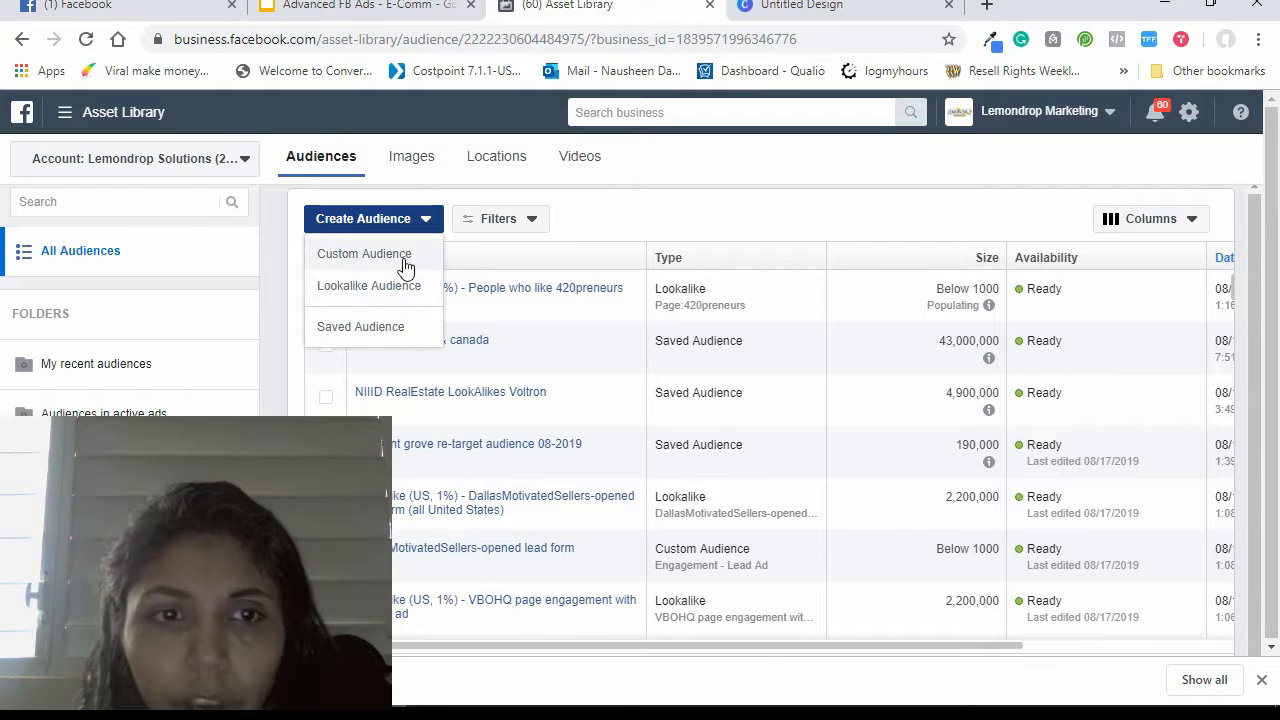
click(405, 258)
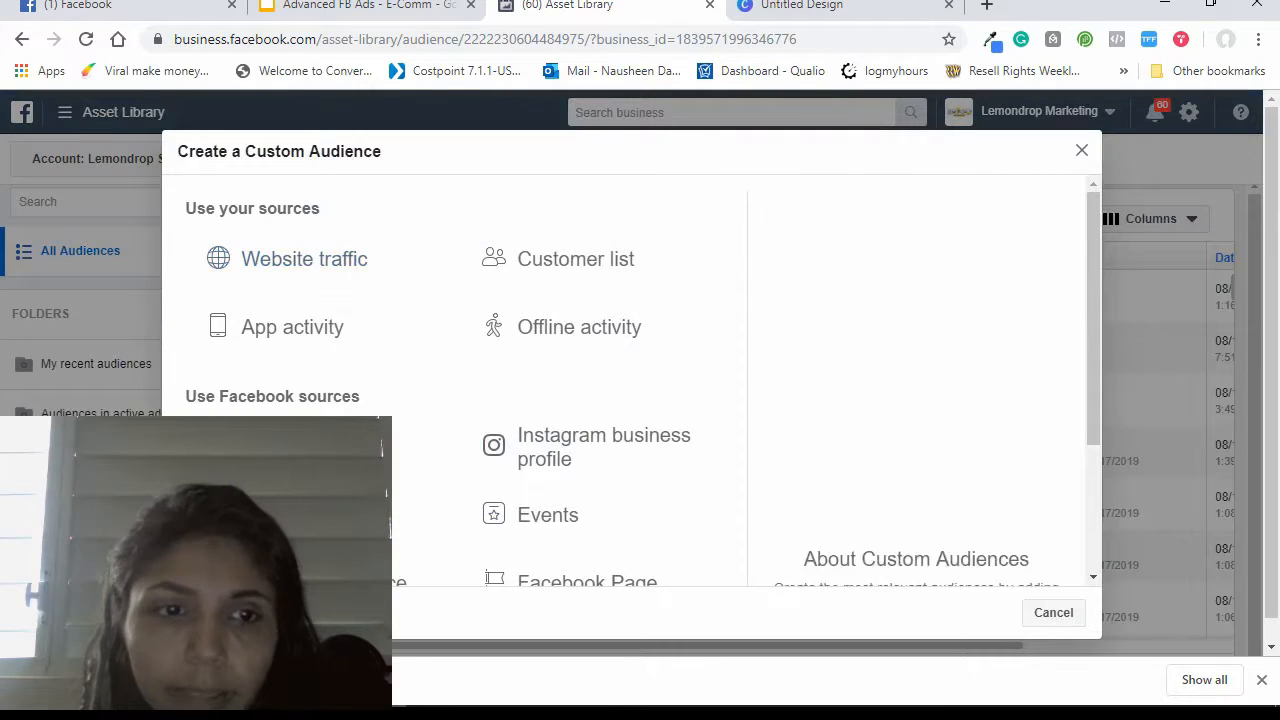
click(435, 445)
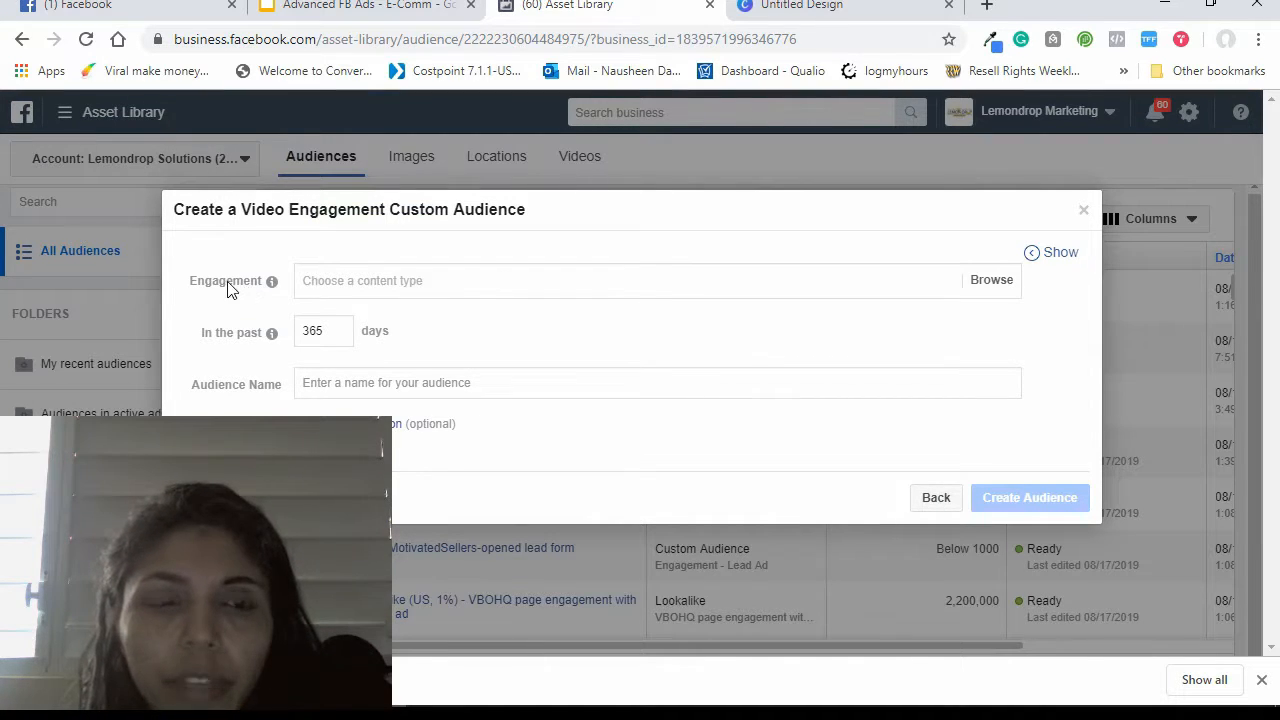
click(445, 287)
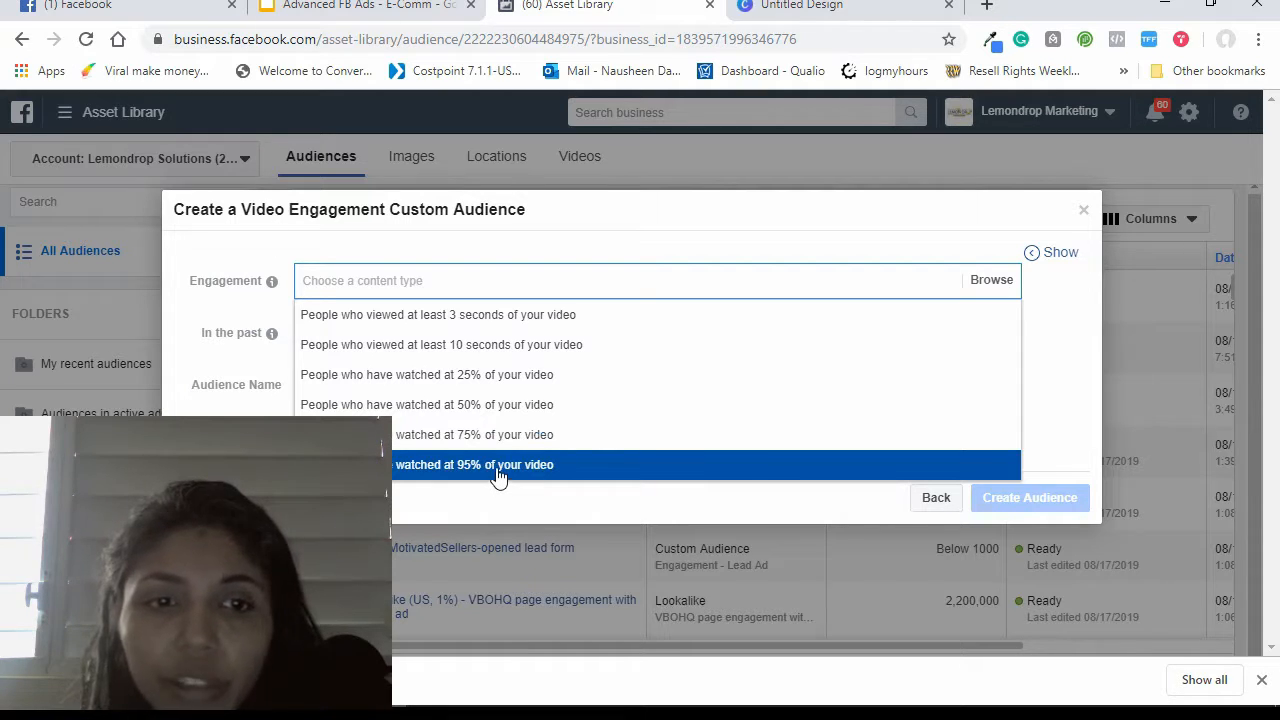
click(501, 412)
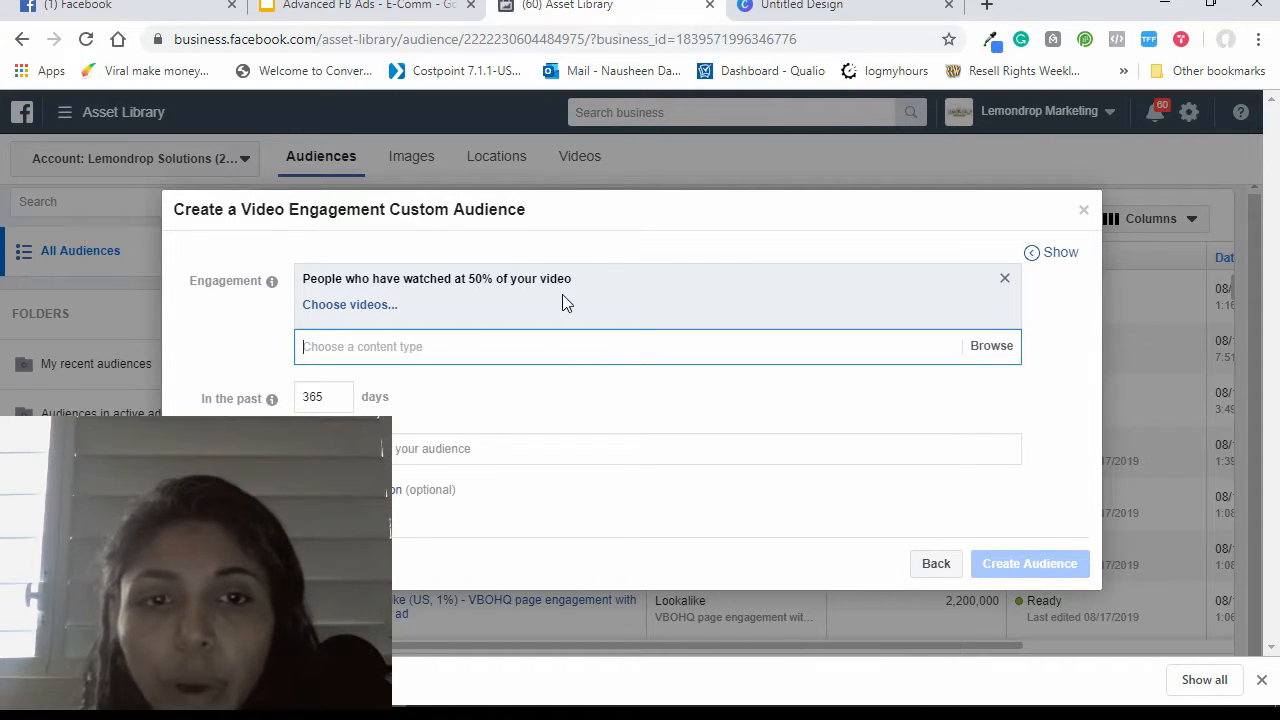
Choose the 1:57 video uploaded May 21, 2019 on the Local Real Estate Experts page as the engagement source.
click(360, 307)
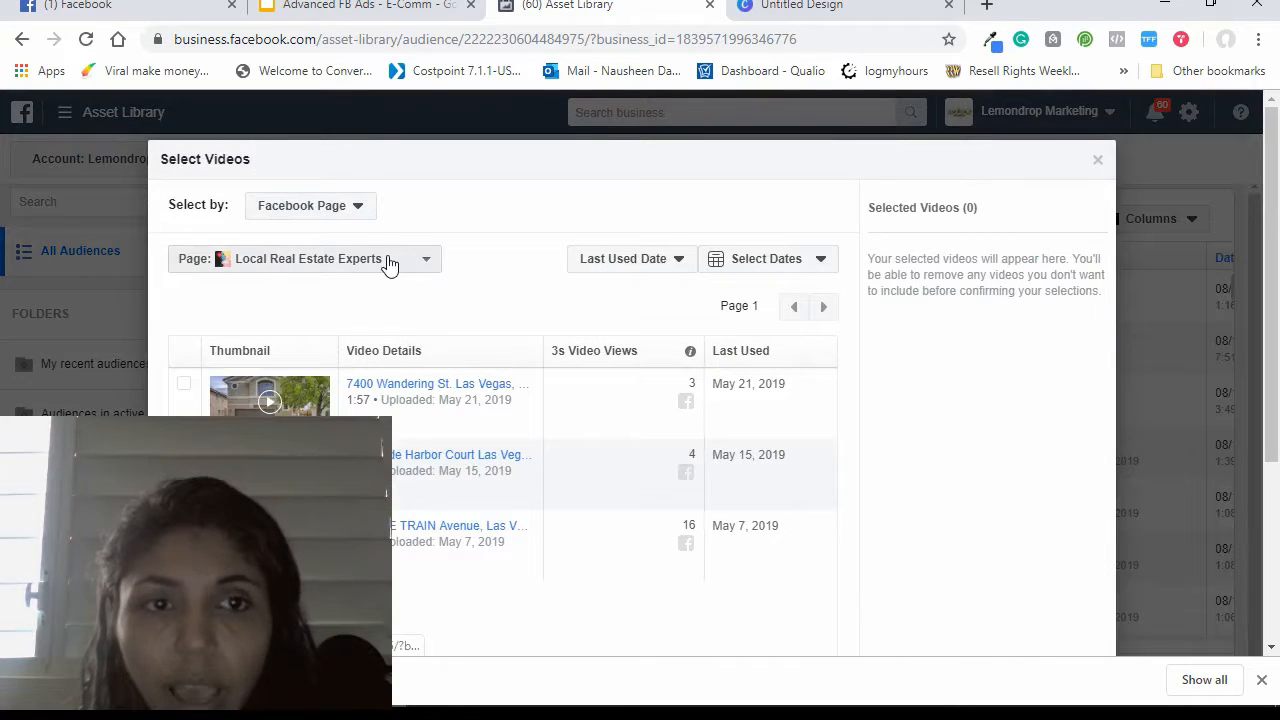
click(365, 213)
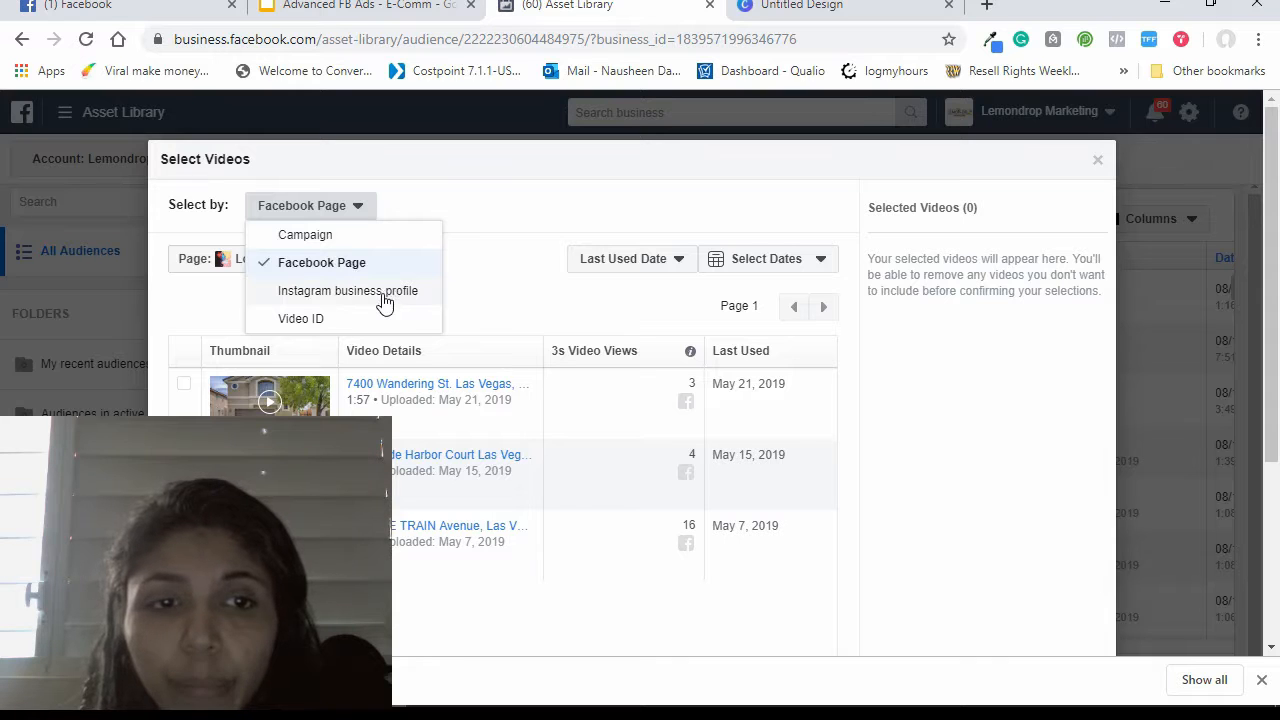
click(500, 215)
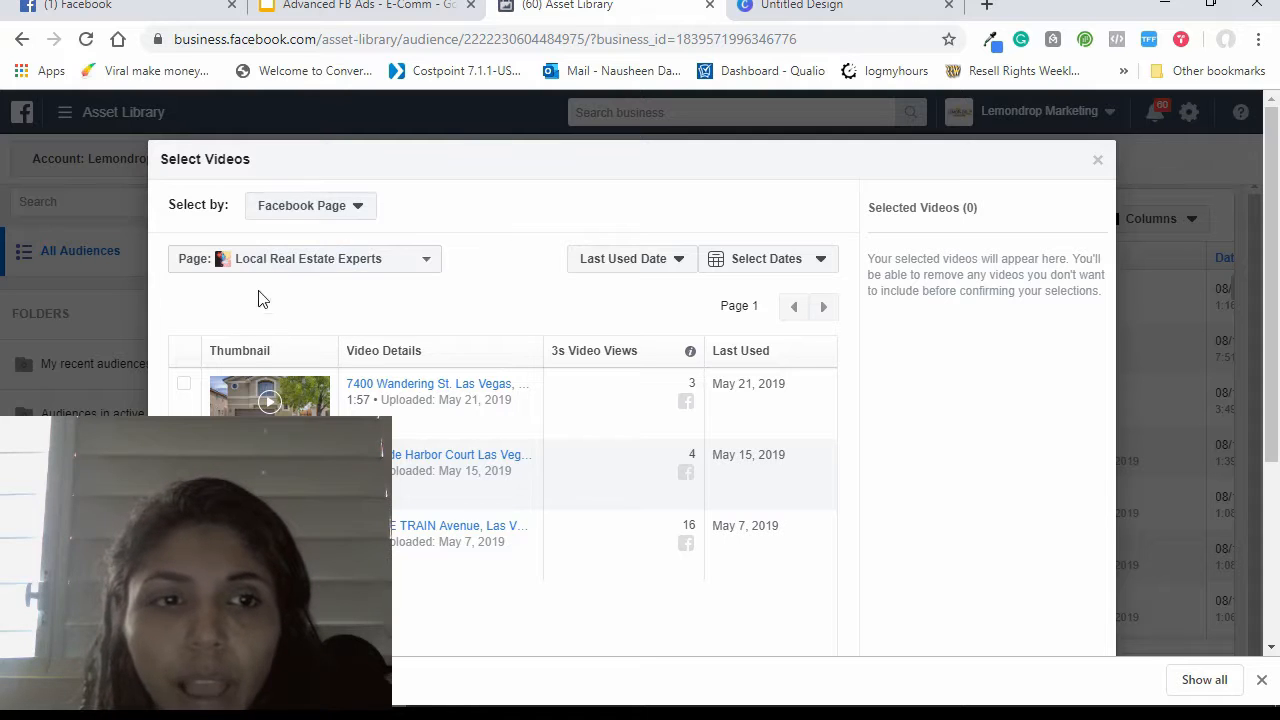
click(295, 270)
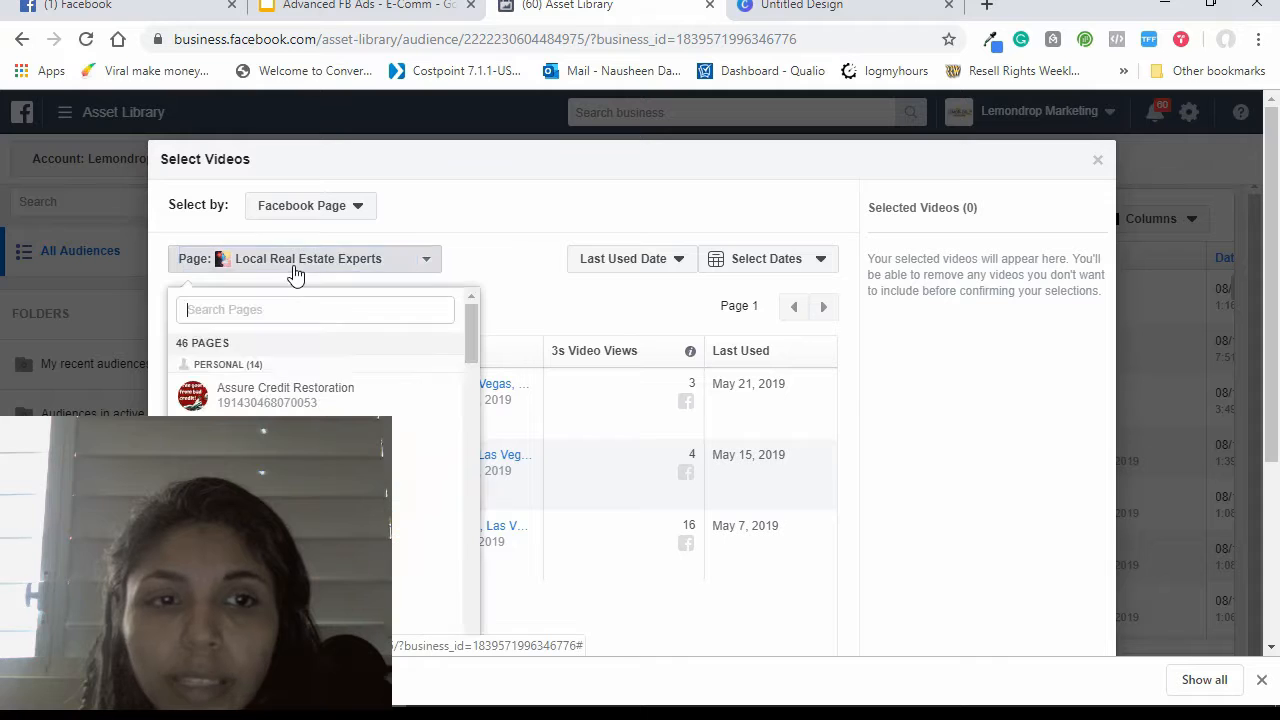
click(470, 238)
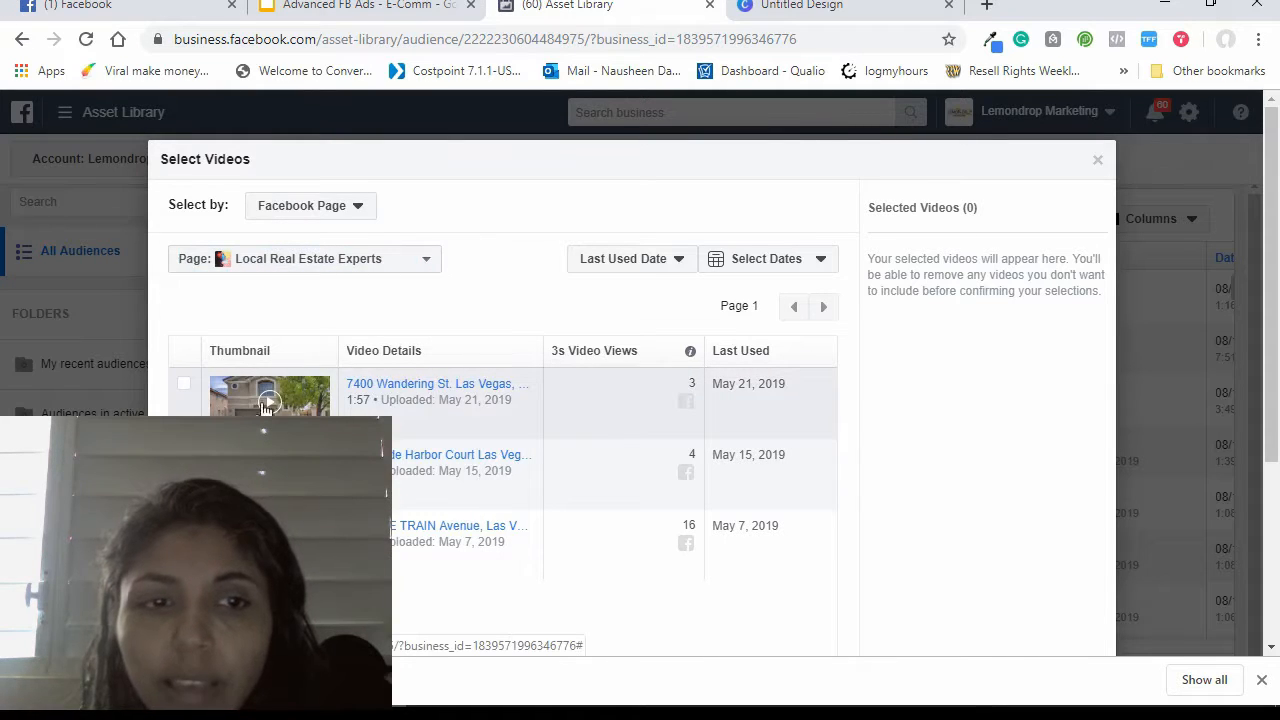
click(184, 386)
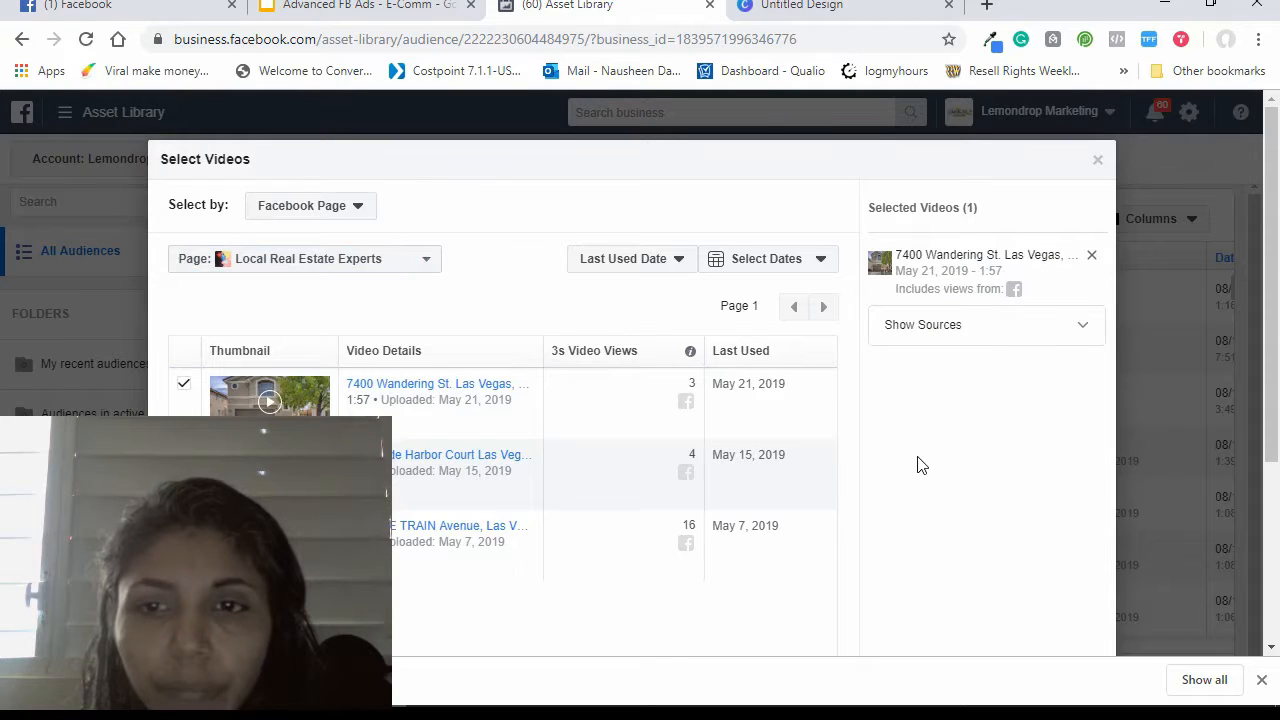
scroll(842, 515, down, 1)
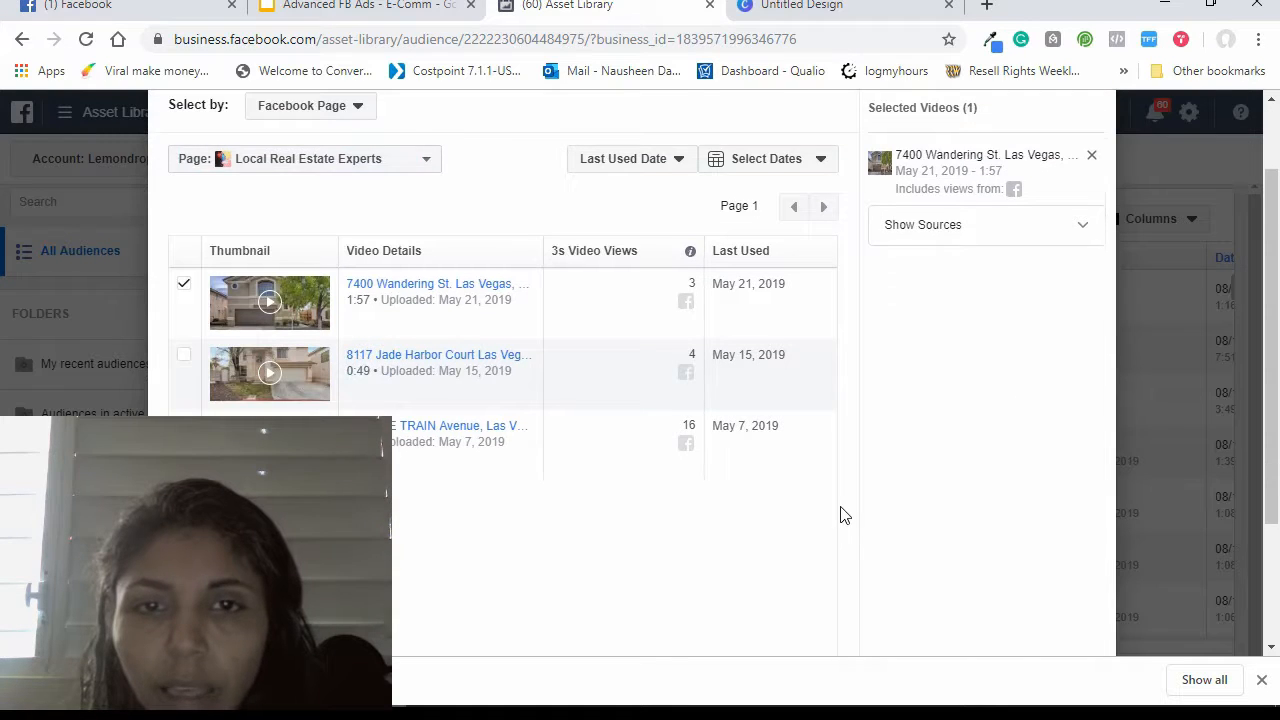
scroll(842, 515, down, 1)
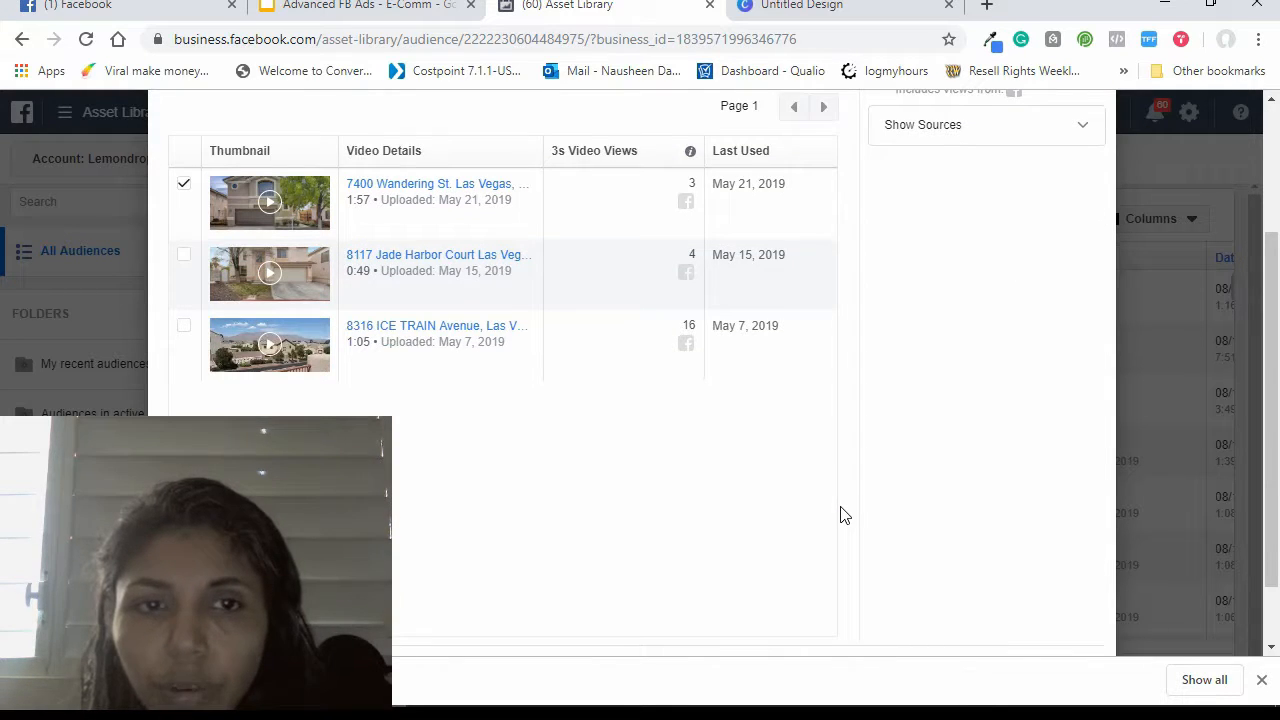
scroll(842, 515, down, 1)
click(1071, 592)
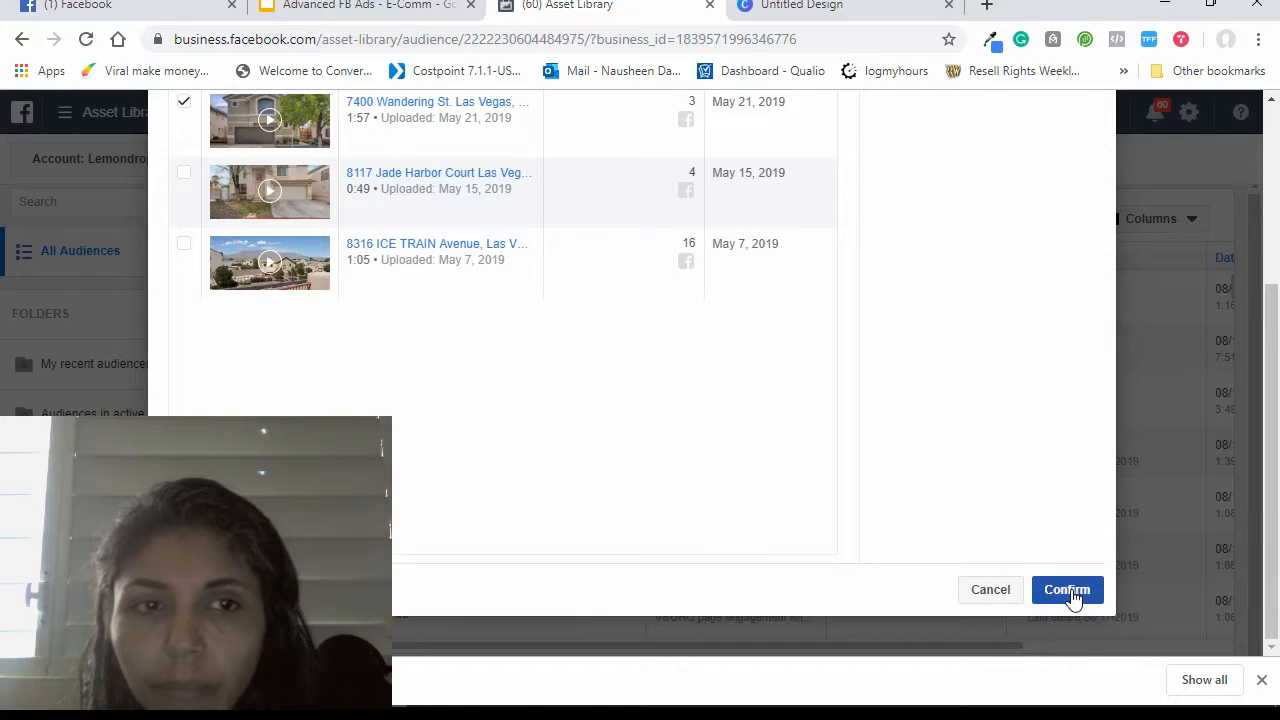
click(1073, 593)
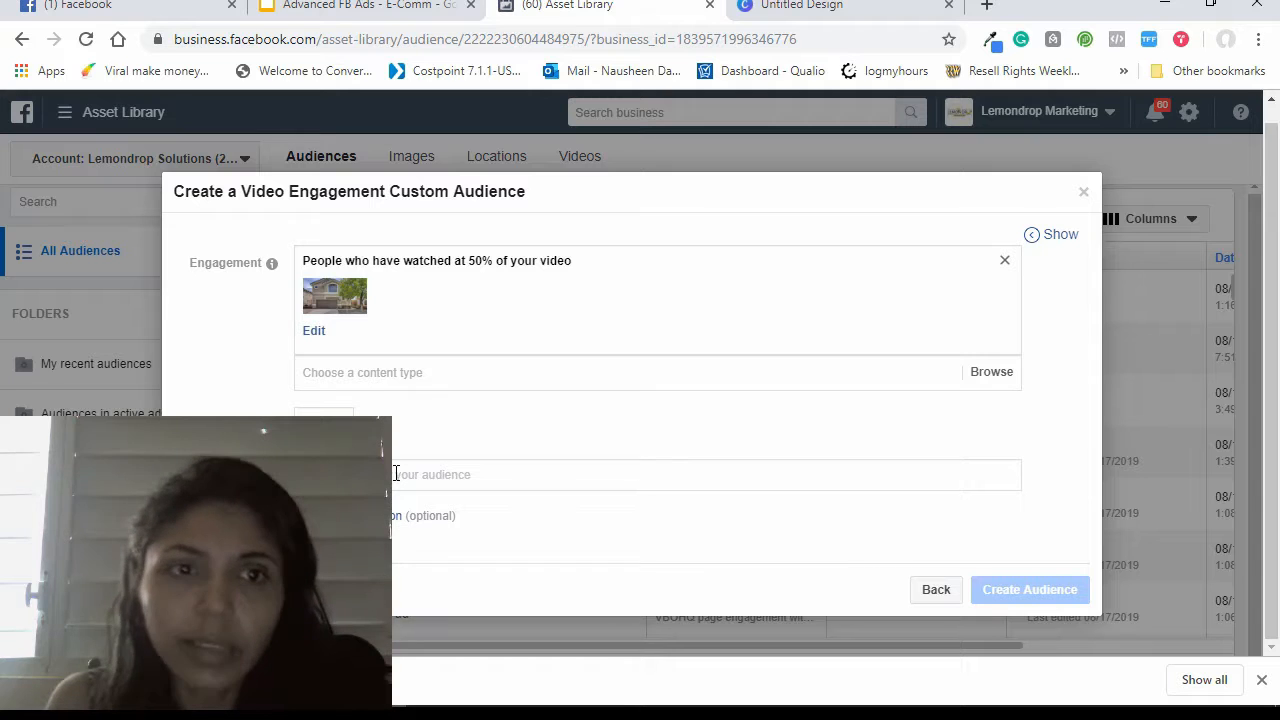
Name the video engagement audience "sample custom audiene", create it, and finish without creating an ad or expanding the audience.
text(50%)
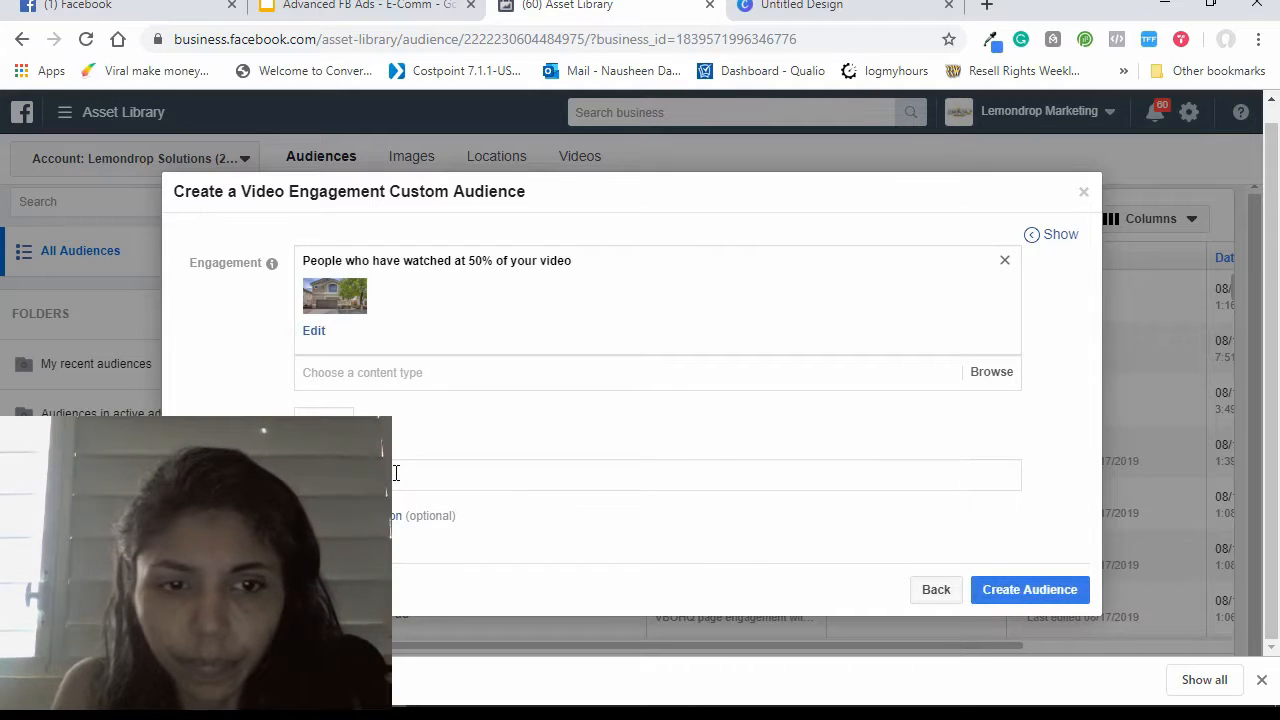
text( video view audi)
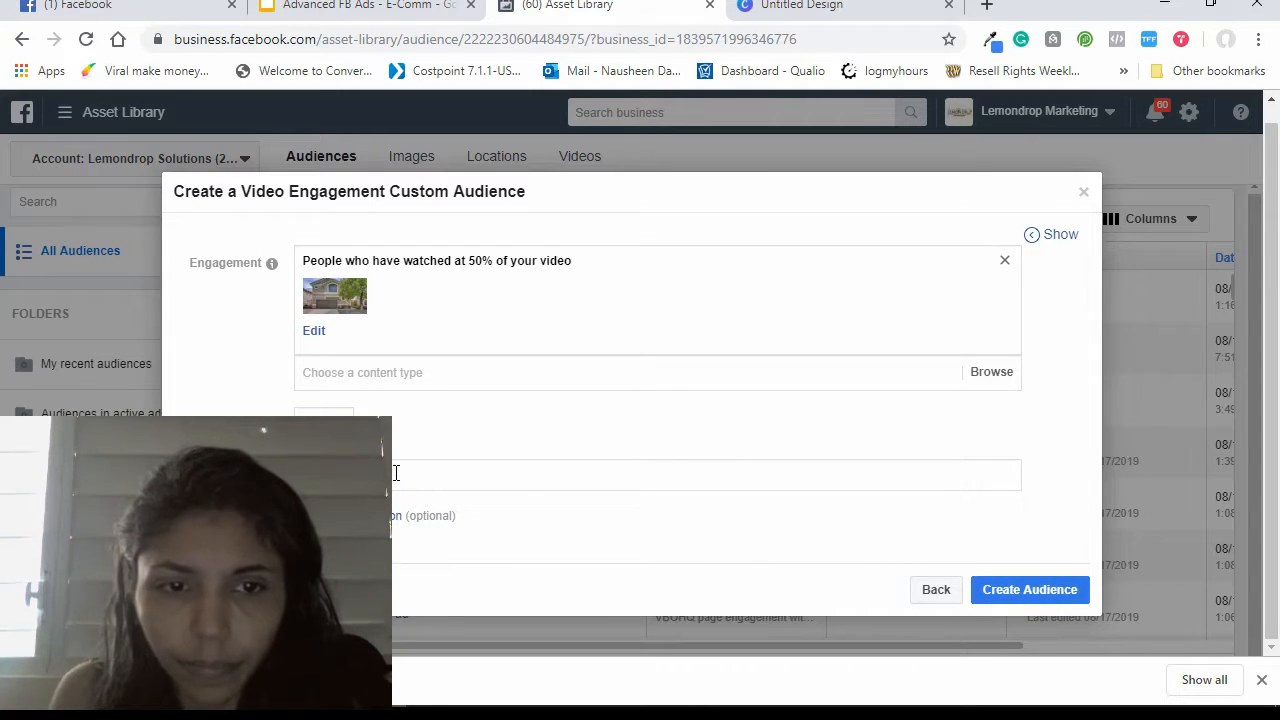
text(ene)
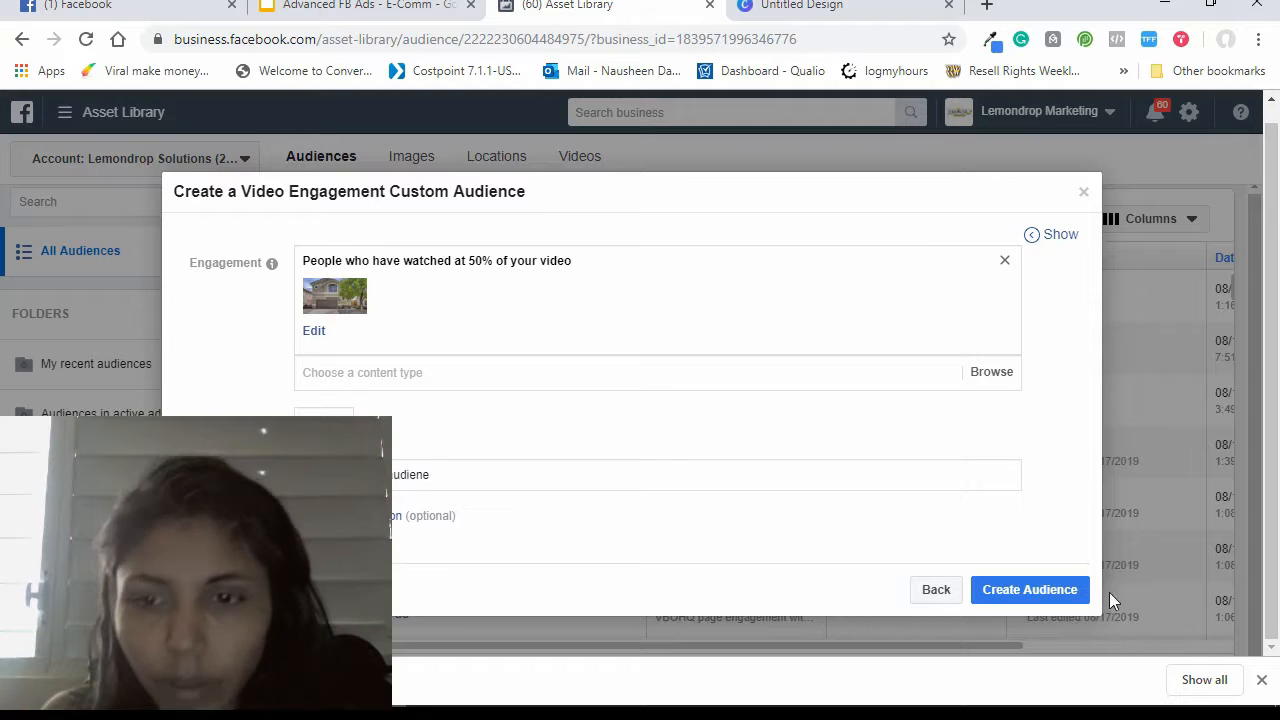
click(1034, 598)
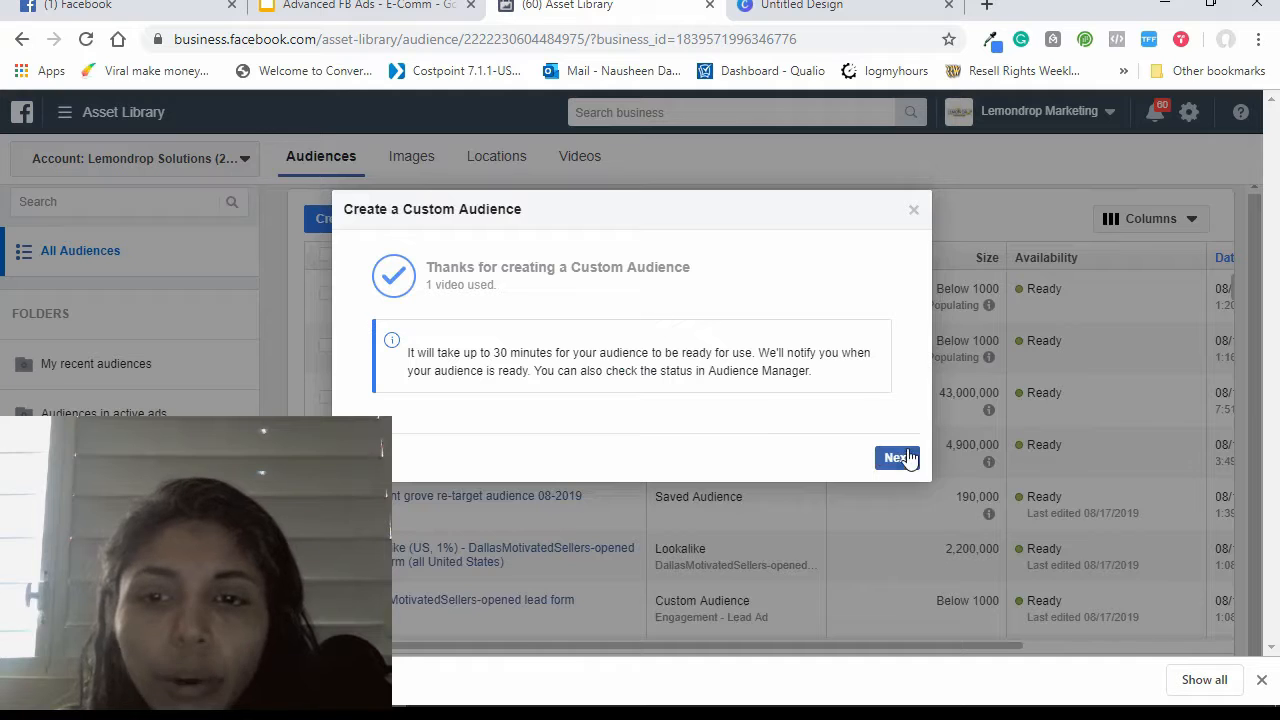
click(897, 458)
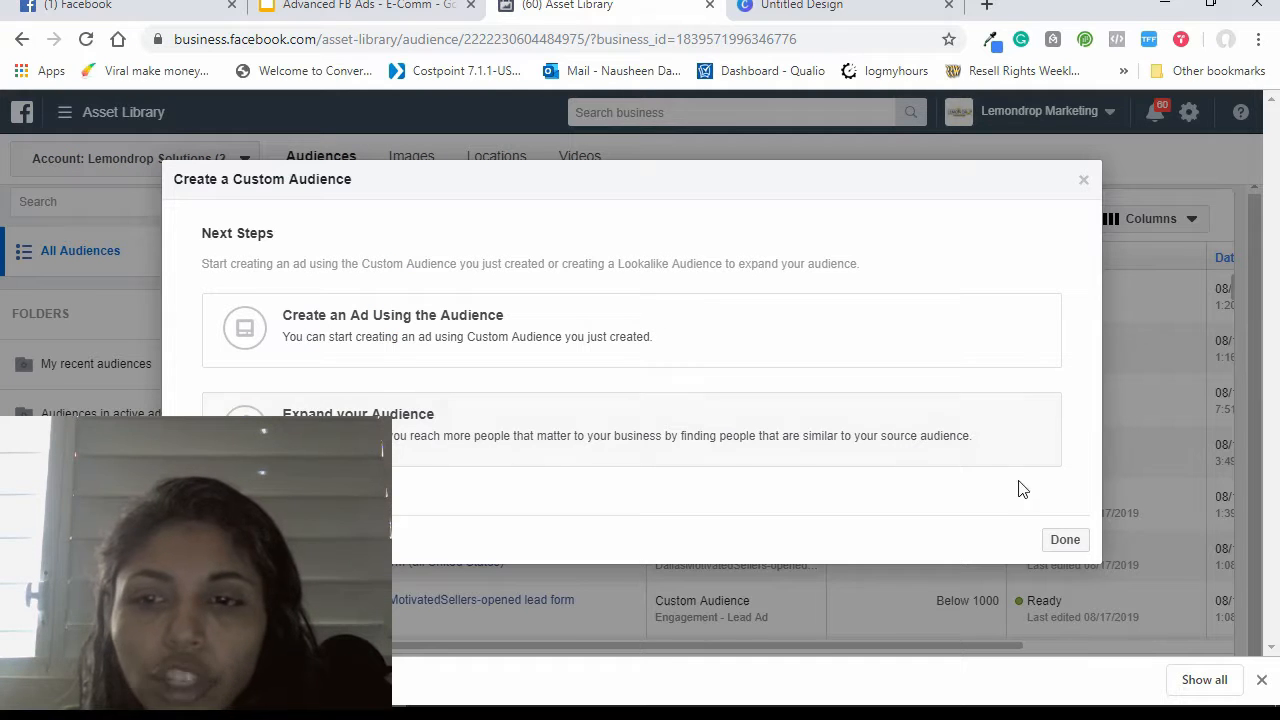
click(1064, 540)
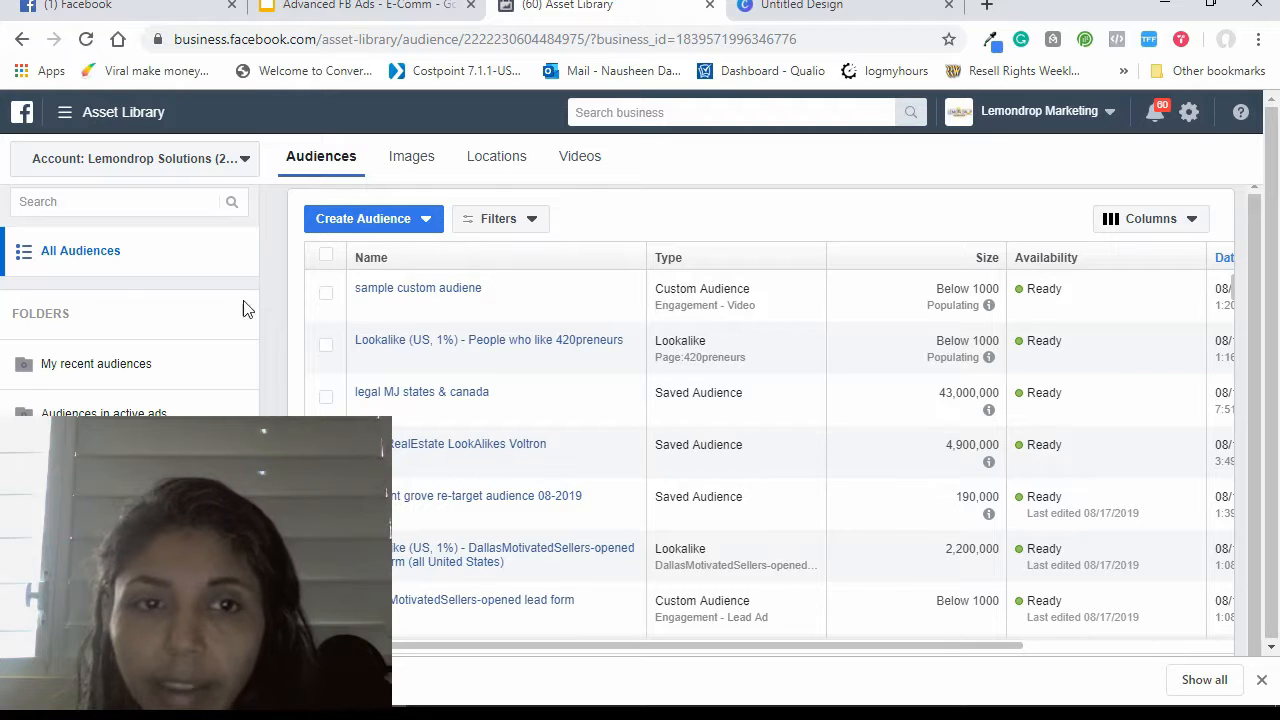
mouse_move(400, 292)
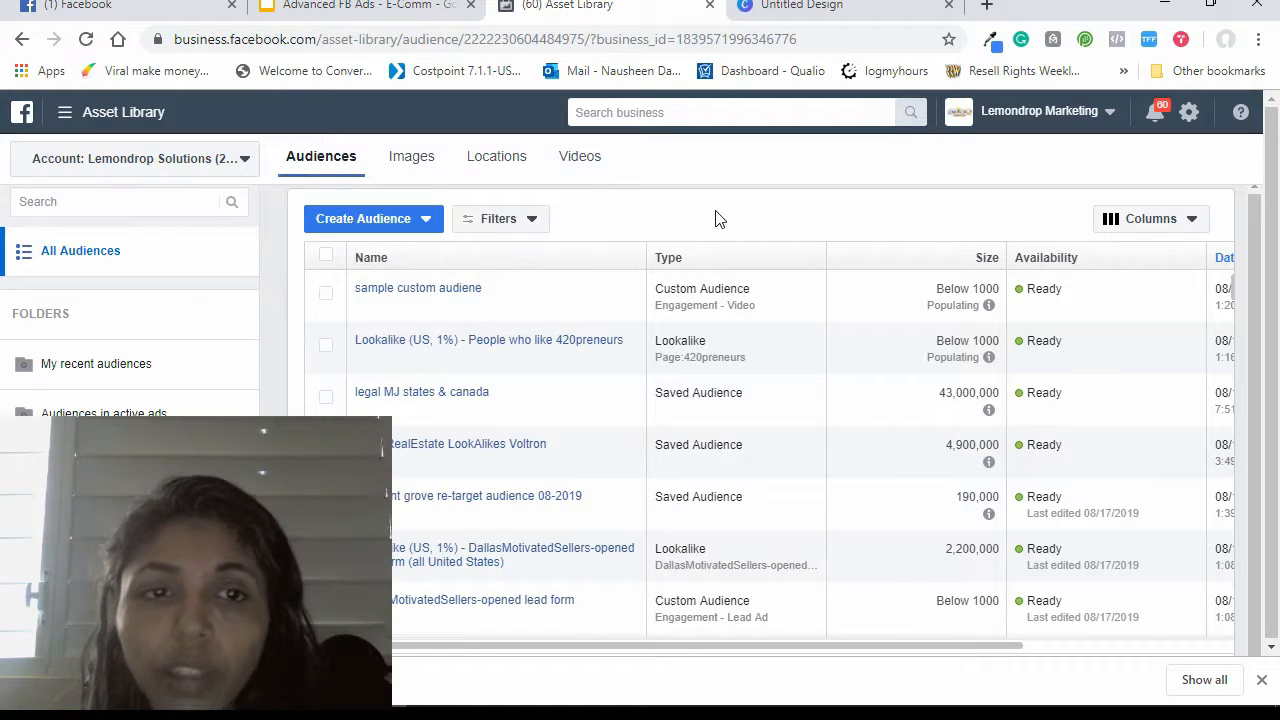
Start a new lookalike audience and set "sample custom audiene" as its source.
click(424, 219)
click(418, 284)
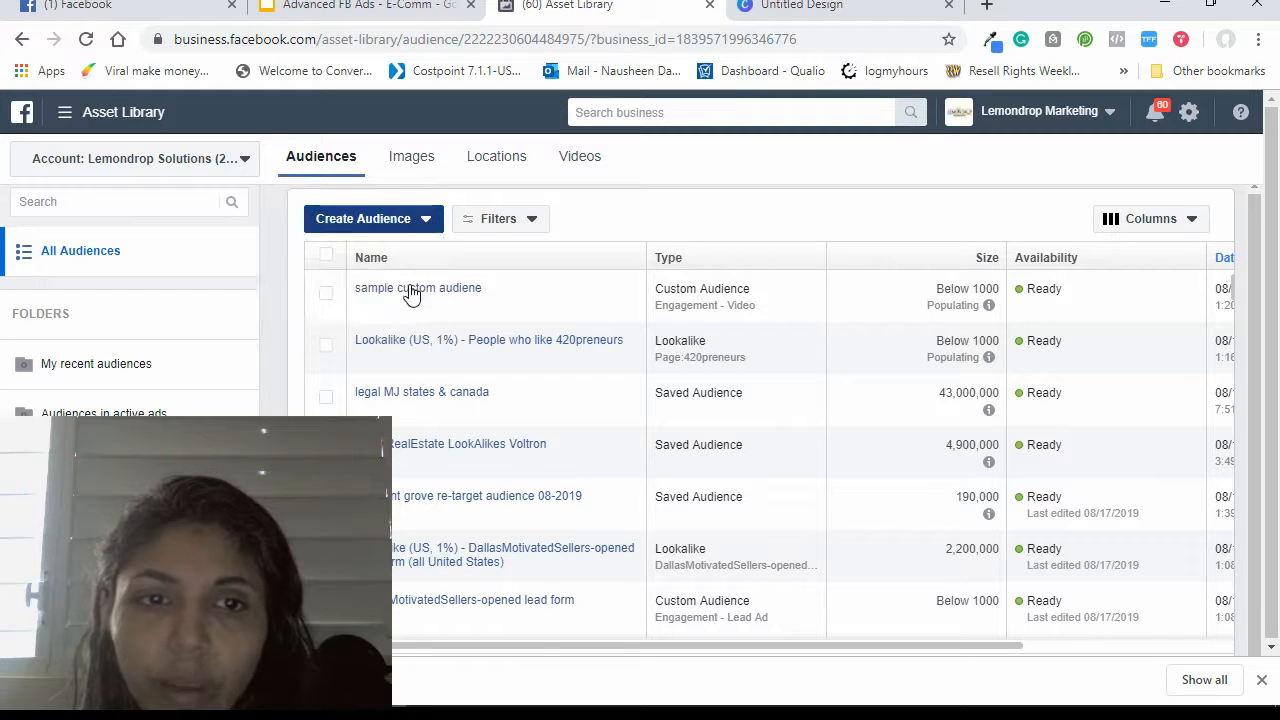
click(403, 252)
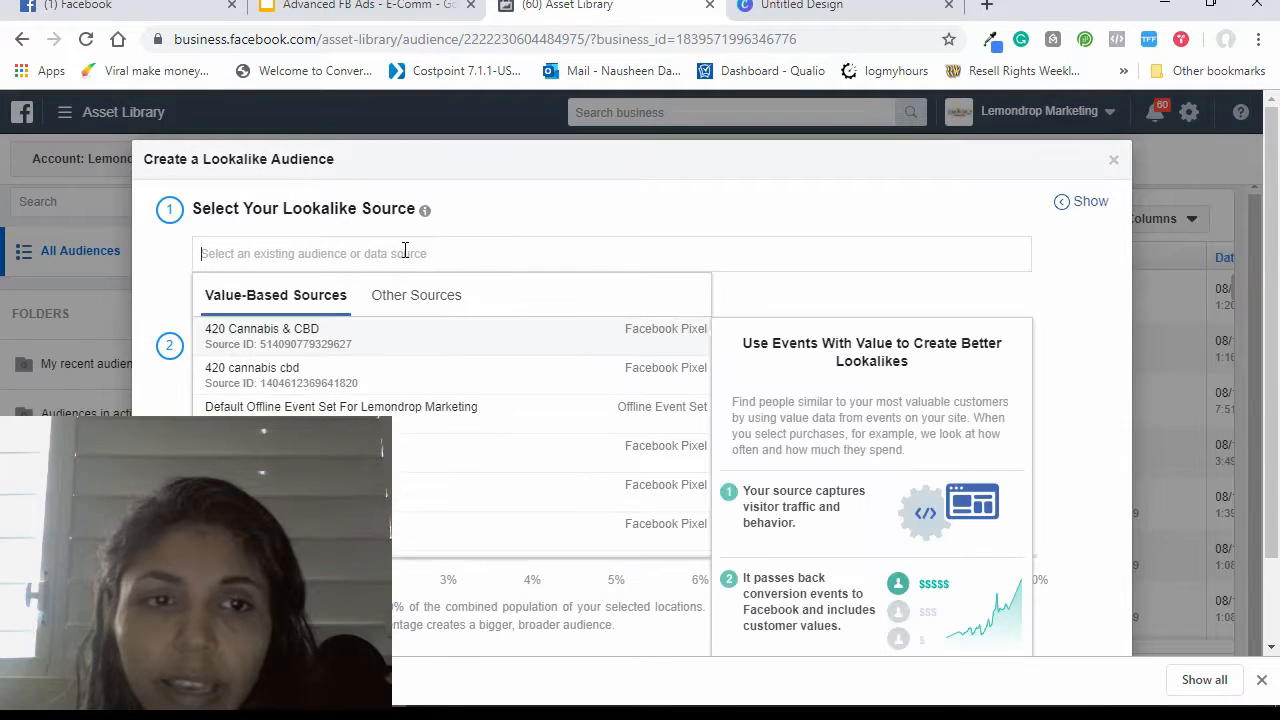
click(428, 298)
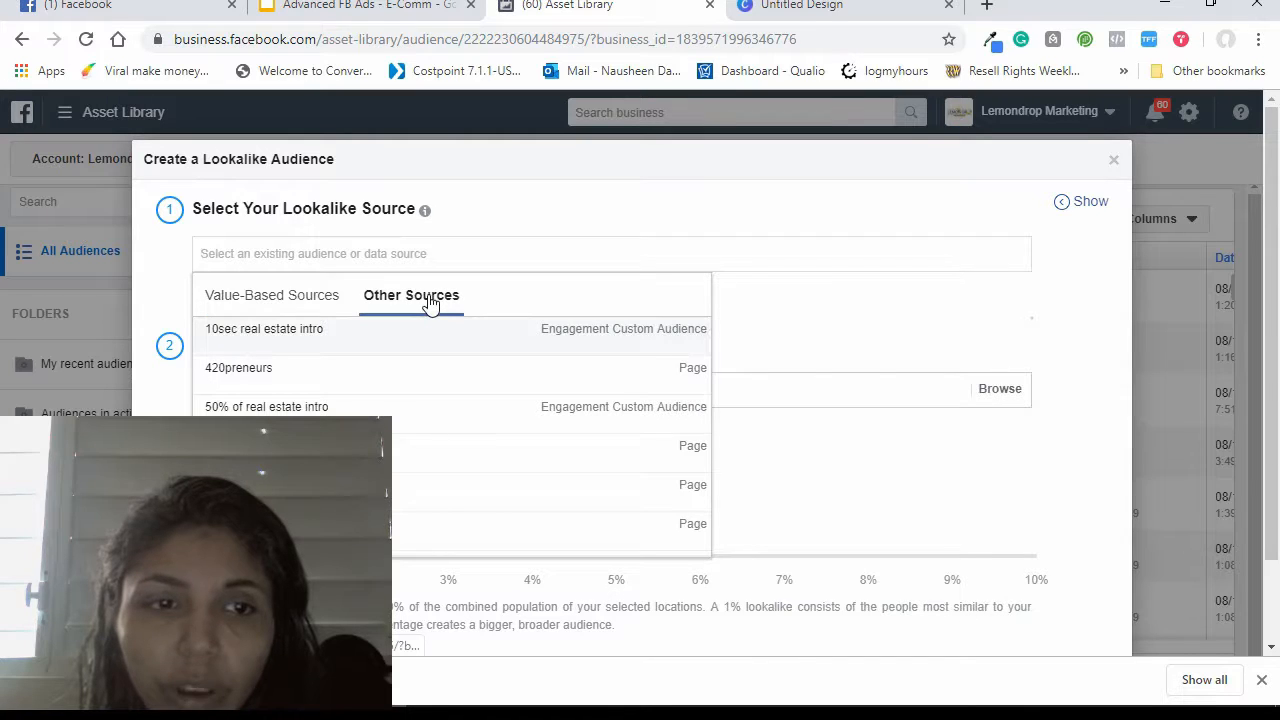
scroll(416, 399, down, 10)
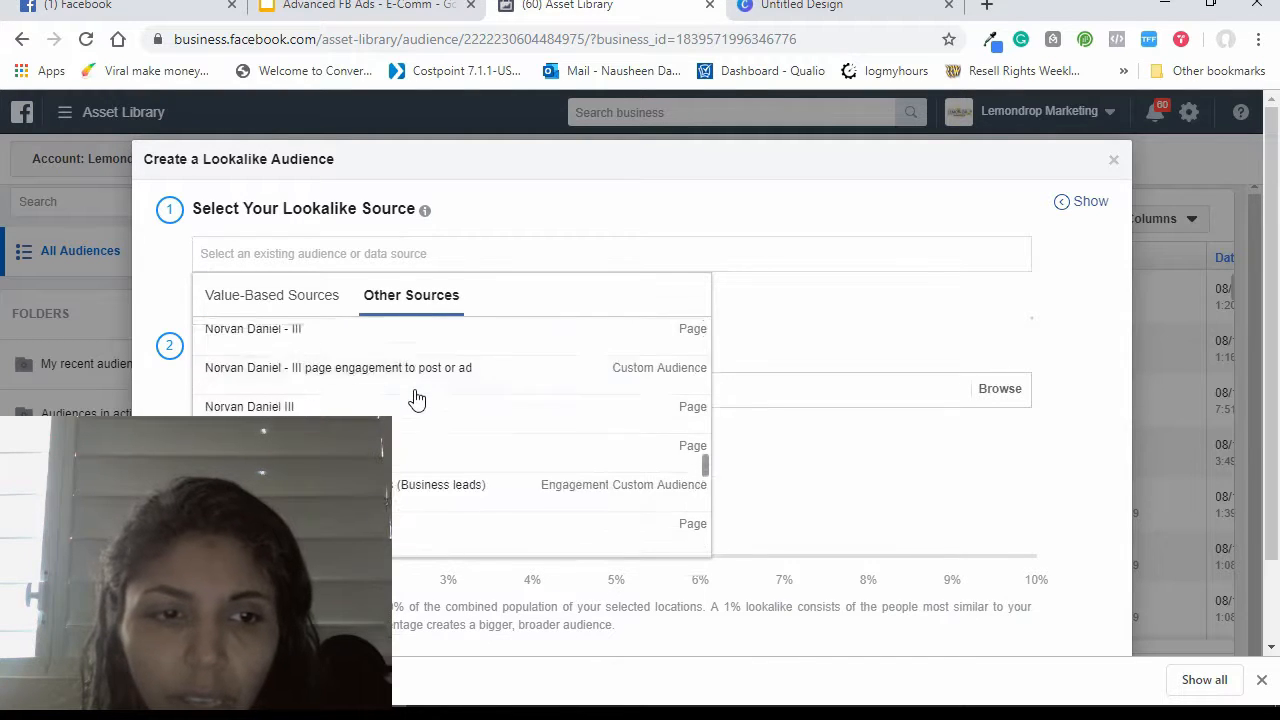
scroll(416, 399, down, 6)
text(sample custom audiene)
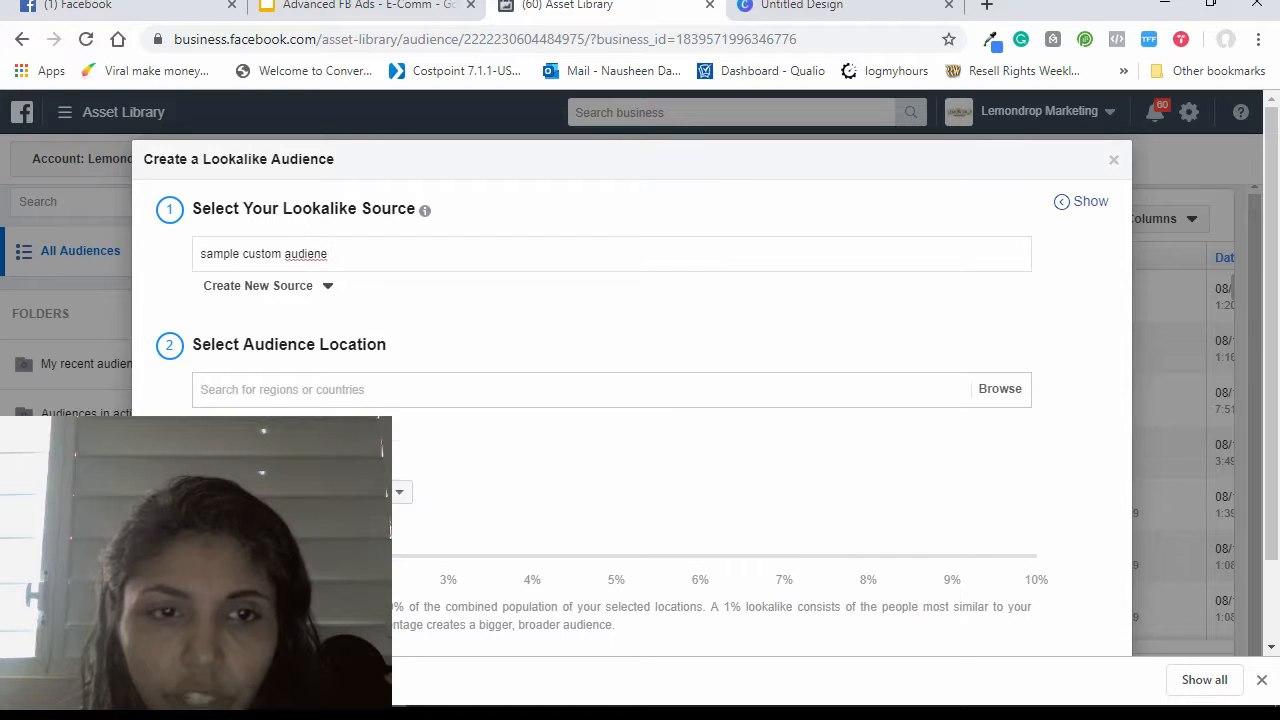
Set the lookalike audience's location to United States.
scroll(440, 303, down, 1)
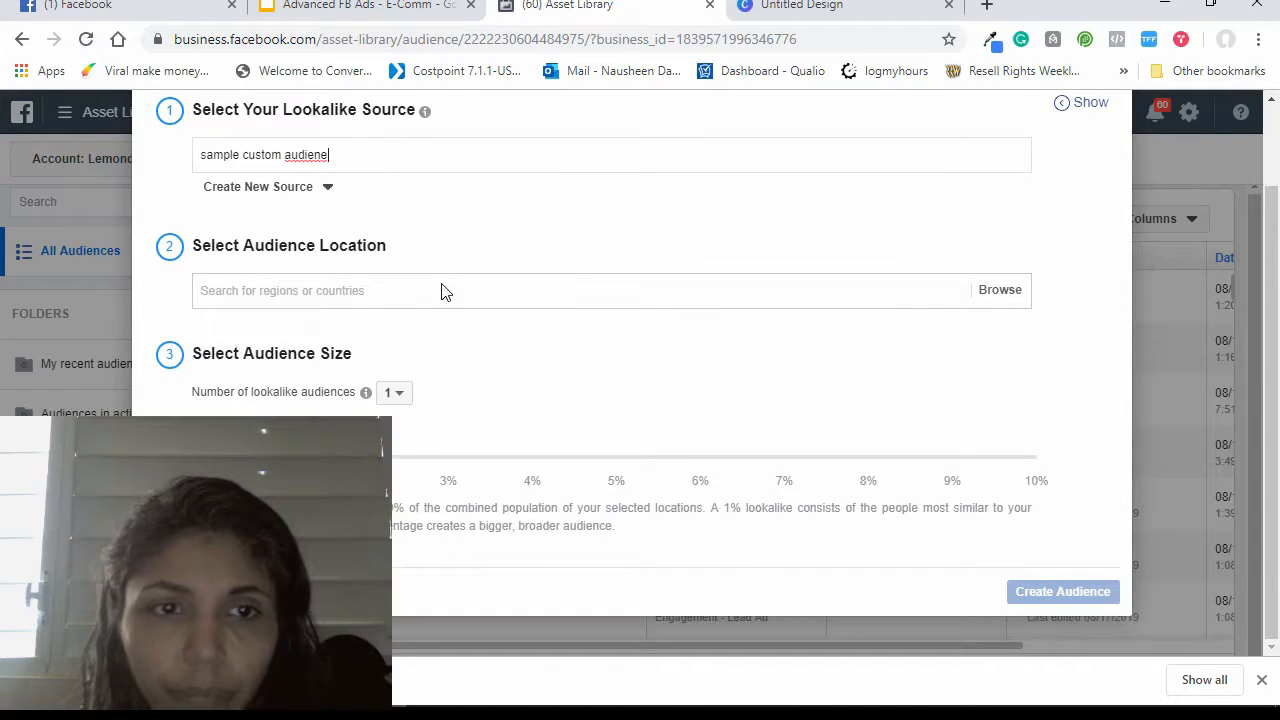
click(442, 290)
text(united)
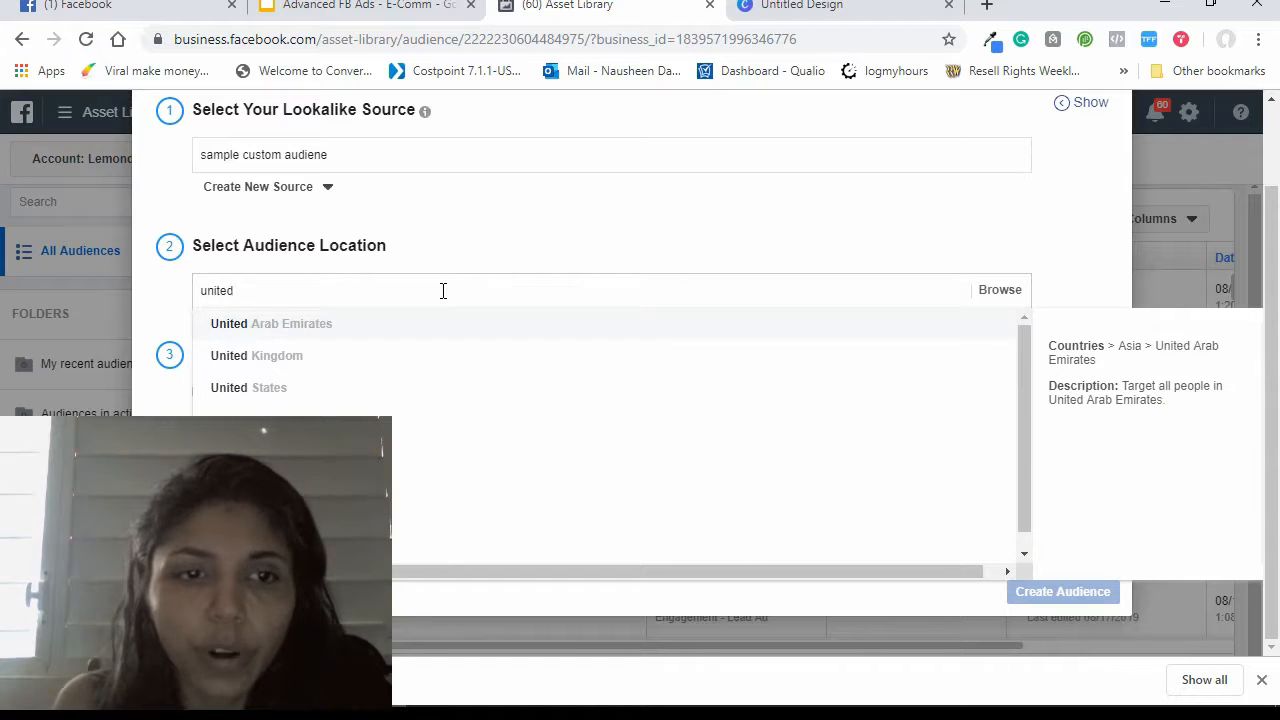
click(422, 389)
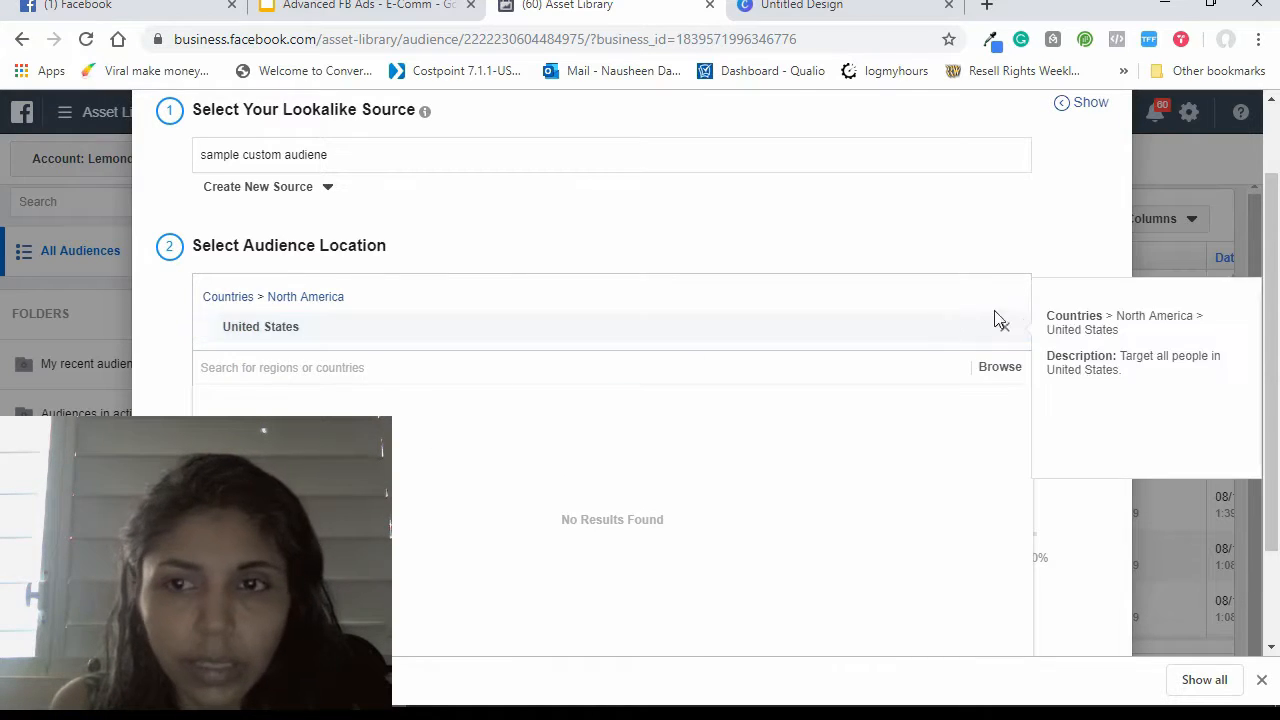
click(1050, 280)
Create one 1% lookalike audience from the sample custom audience and check its entry in the audience list.
scroll(1021, 367, down, 2)
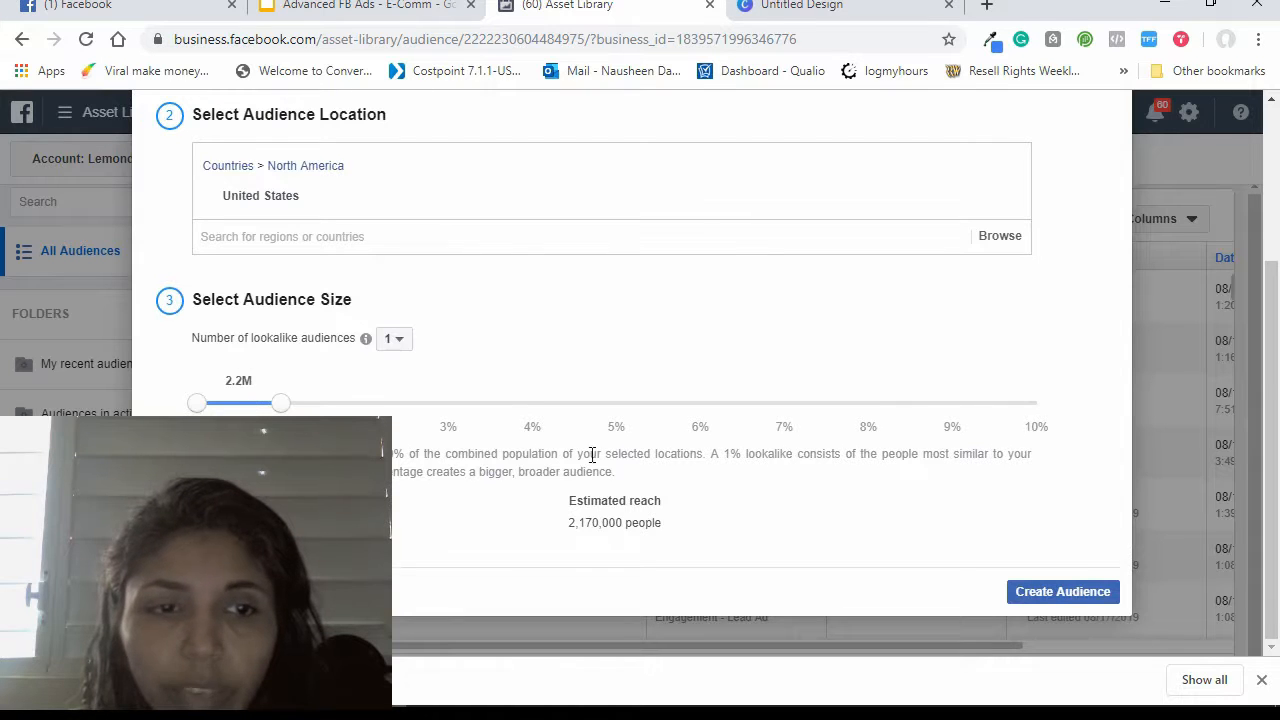
click(1068, 594)
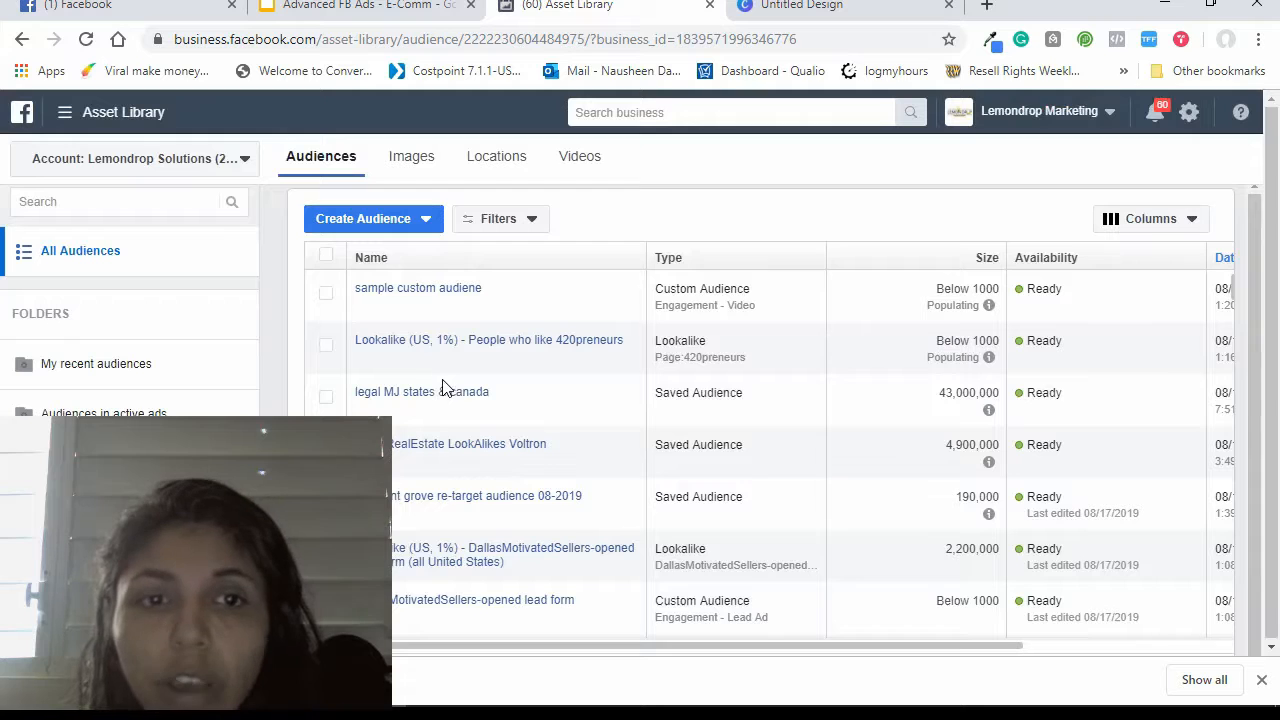
mouse_move(520, 297)
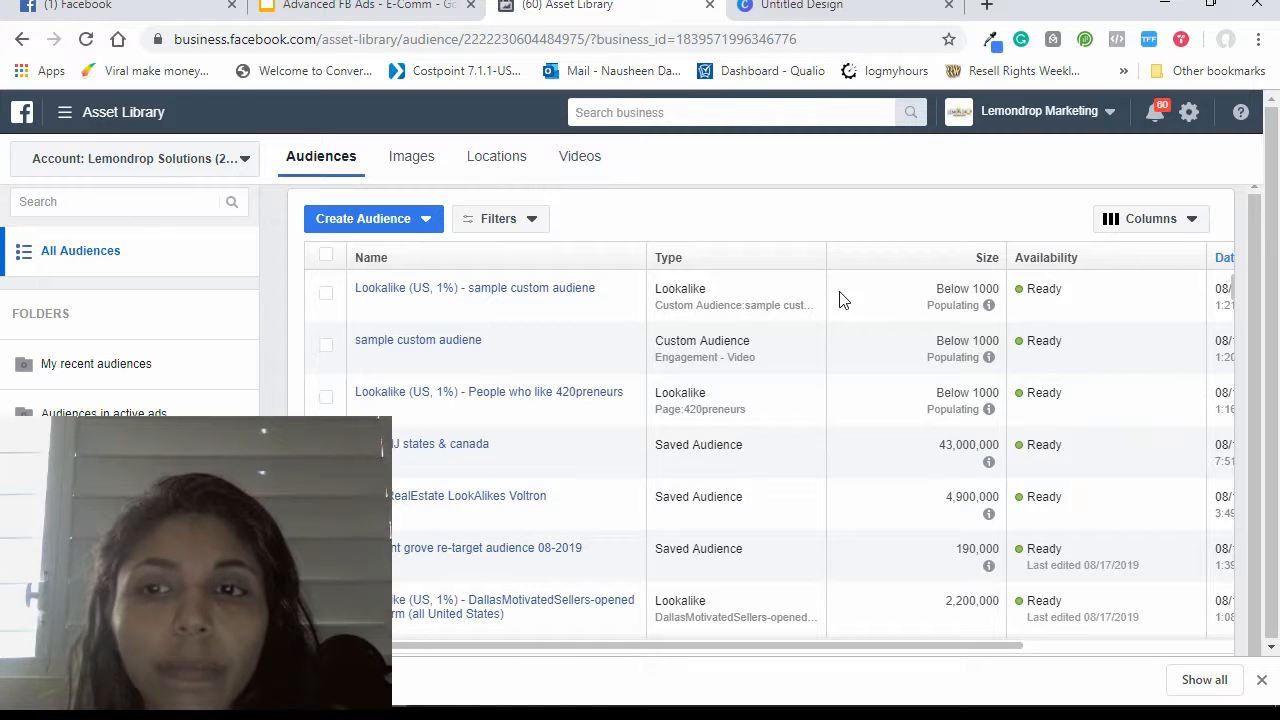
mouse_move(392, 712)
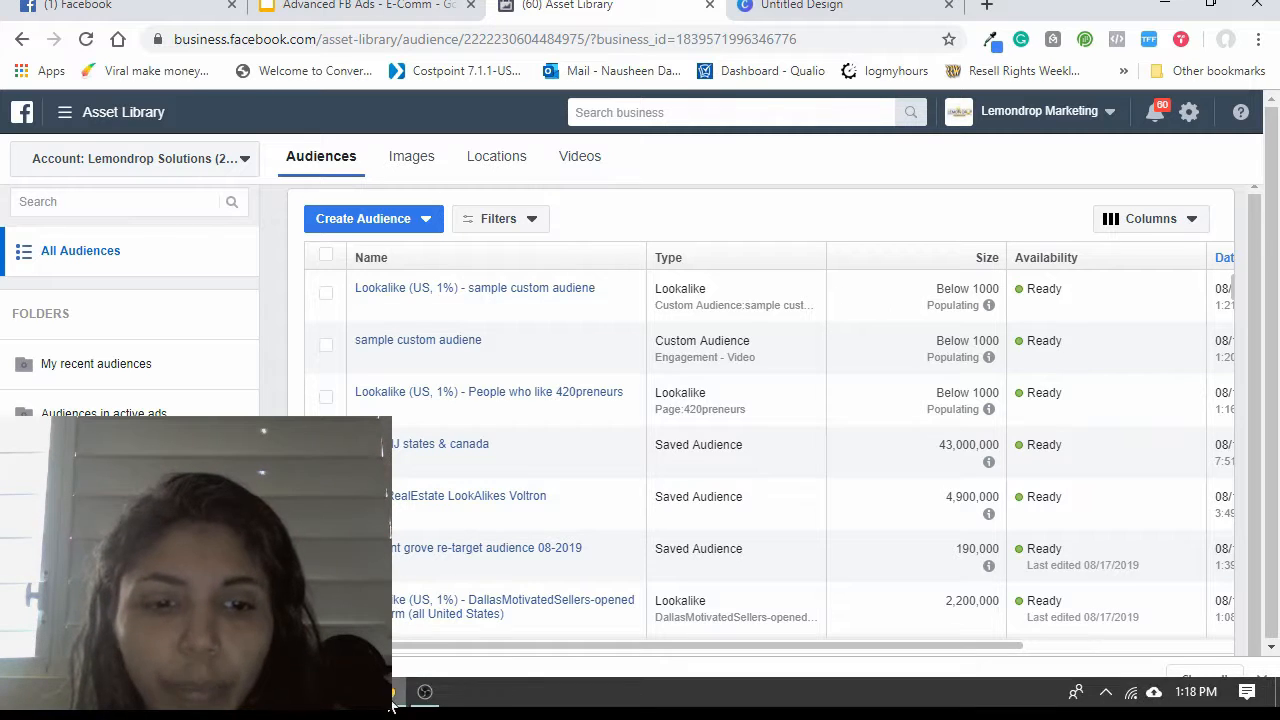